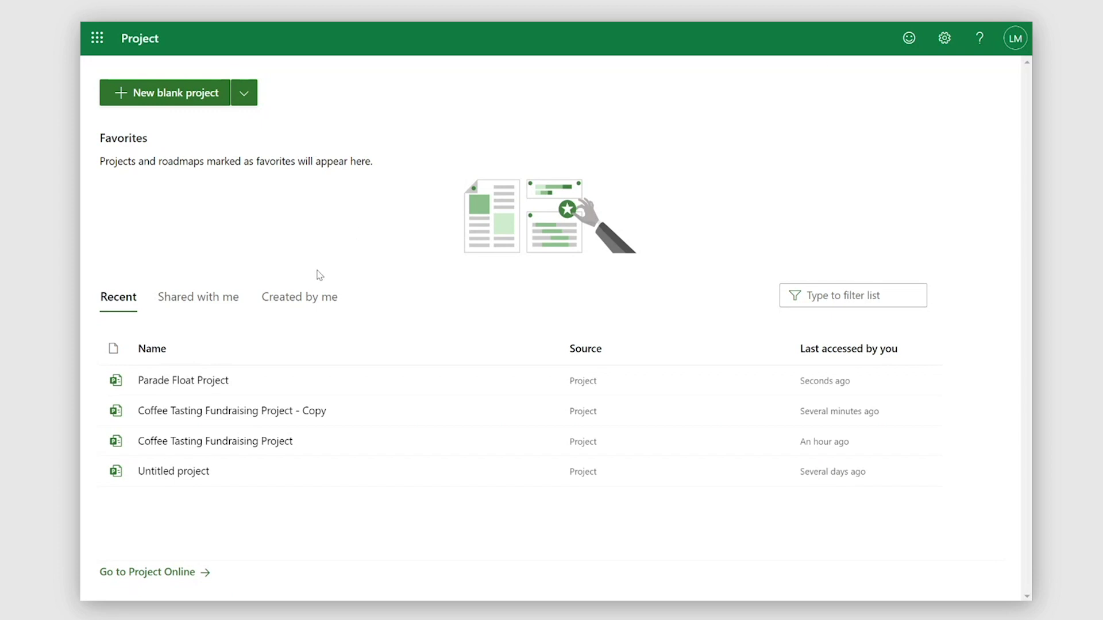
- Open Parade Float Project from the Recent list on the Project home page
click(216, 381)
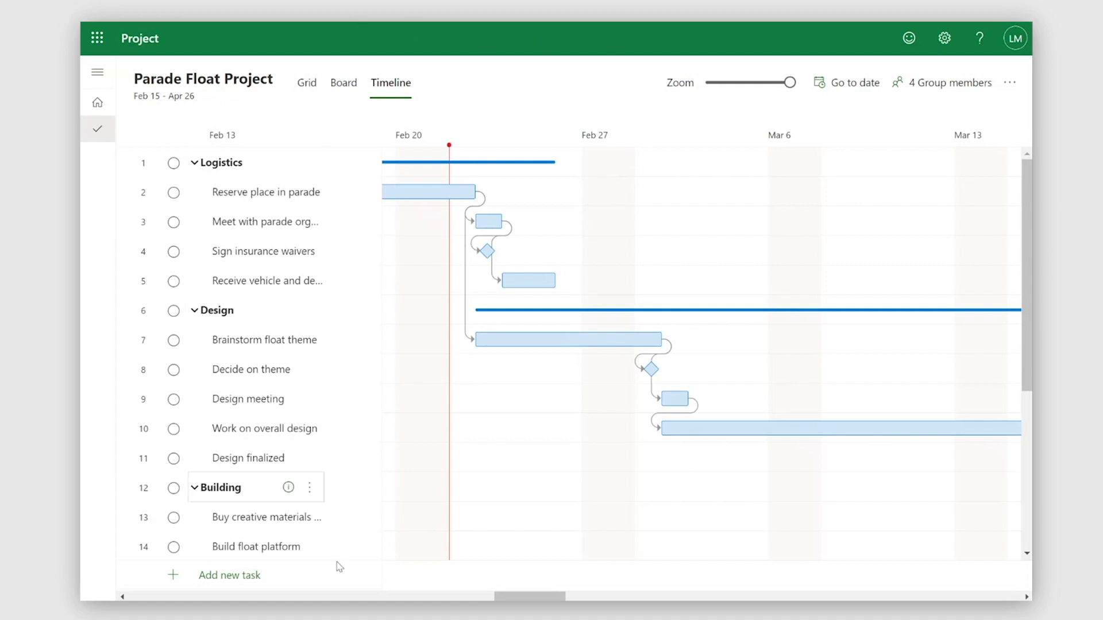
drag(517, 596, 490, 593)
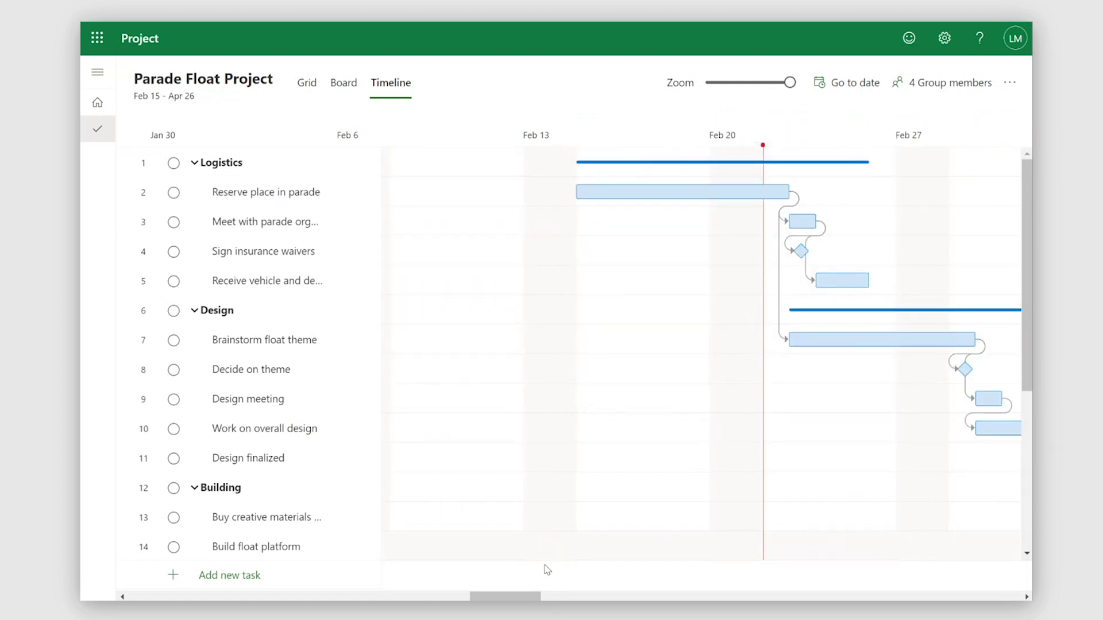
drag(507, 599, 529, 599)
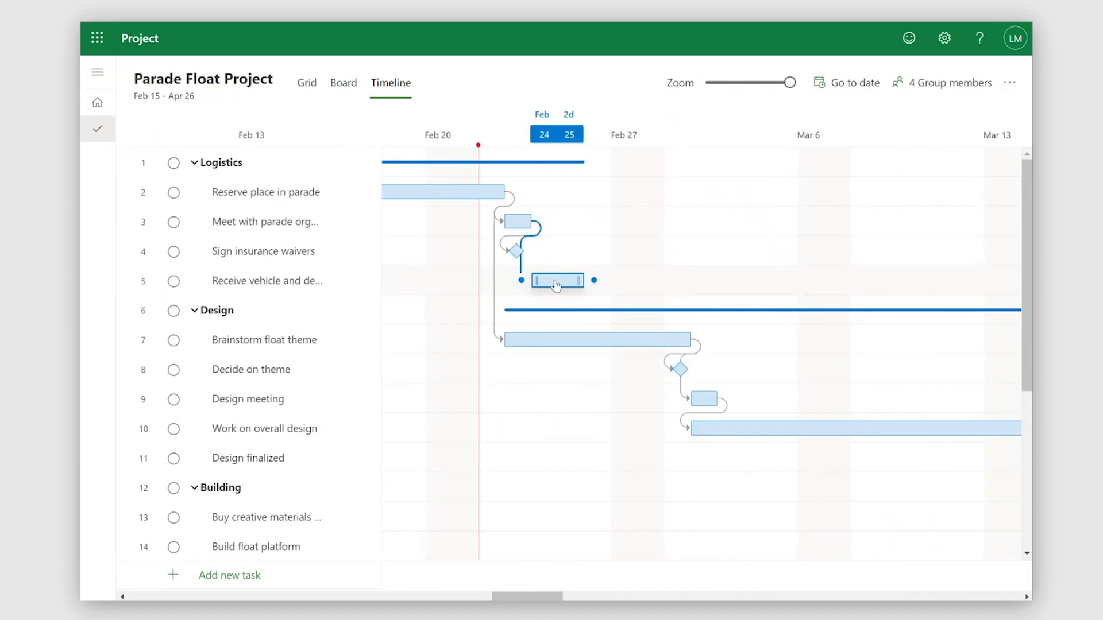
- Drag the vehicle-receiving task bar to start around Mar 1–2, then view project details
drag(611, 280, 664, 280)
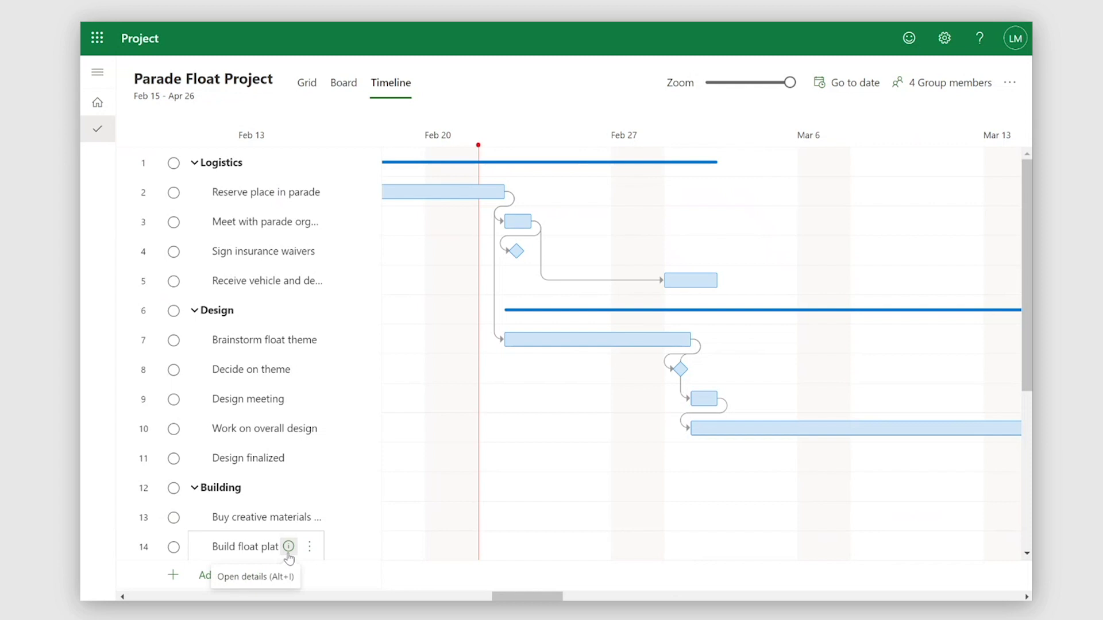
click(224, 87)
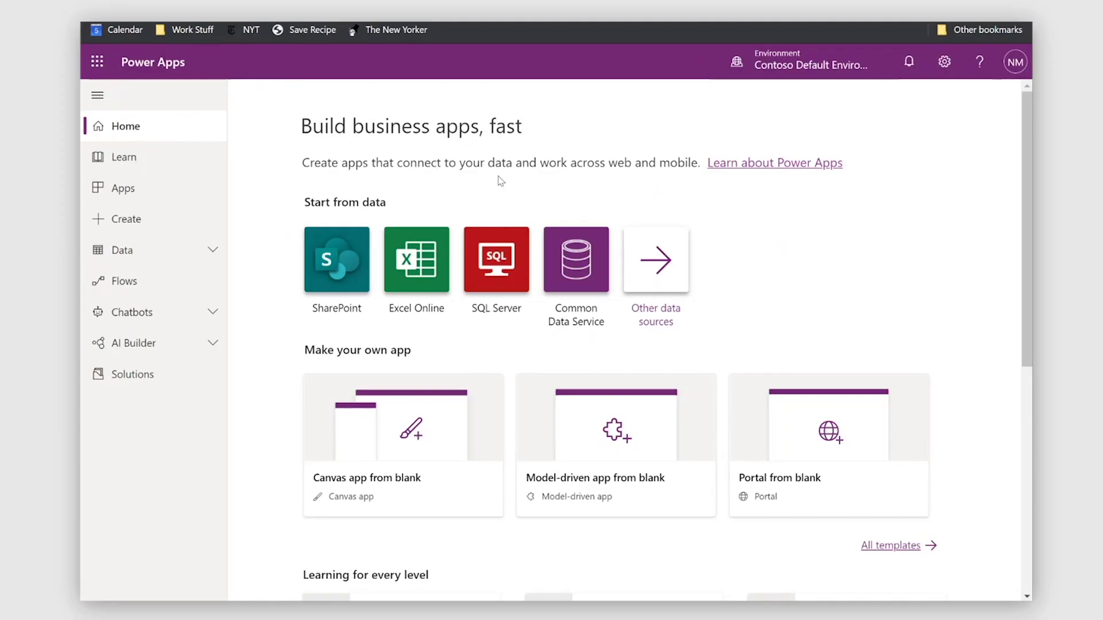
- Start a new record from Active Bookable Resources and show its resource-type choices
click(146, 196)
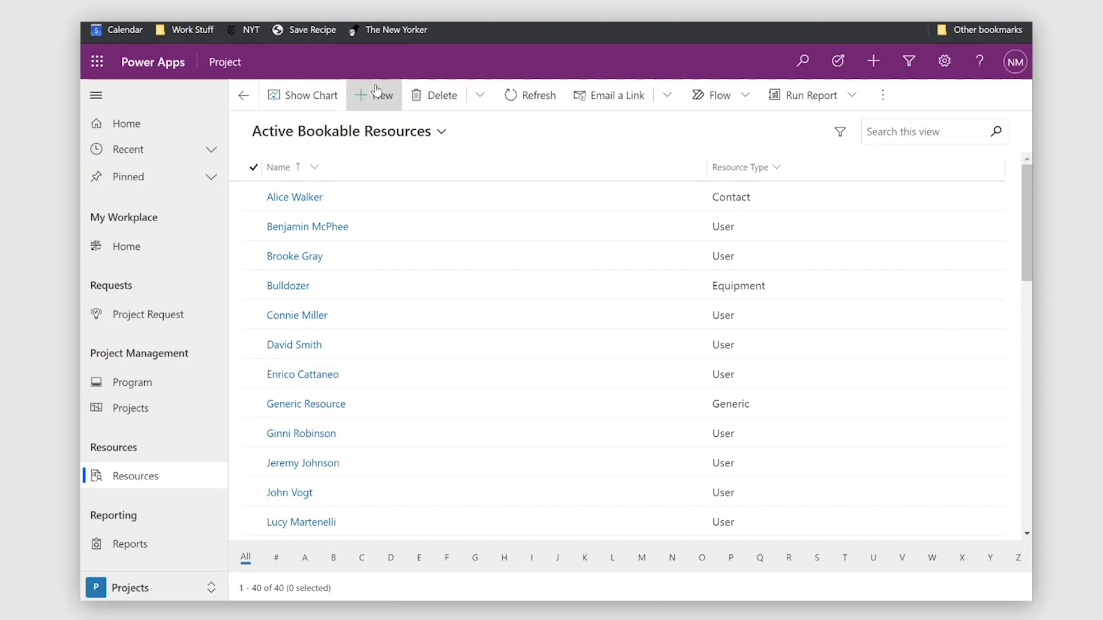
click(377, 93)
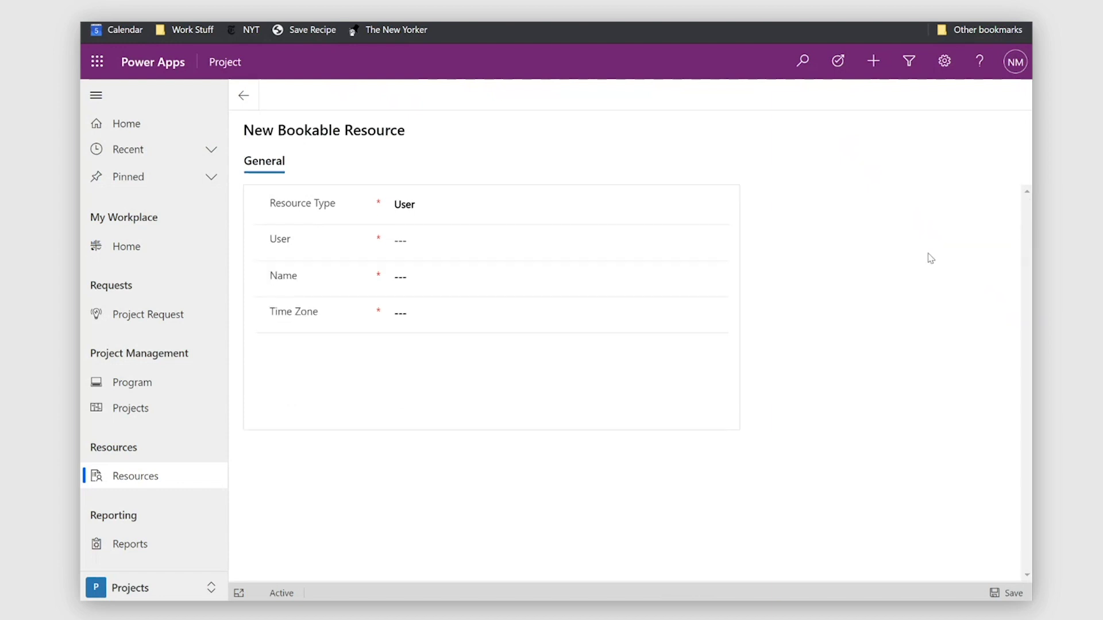
click(497, 211)
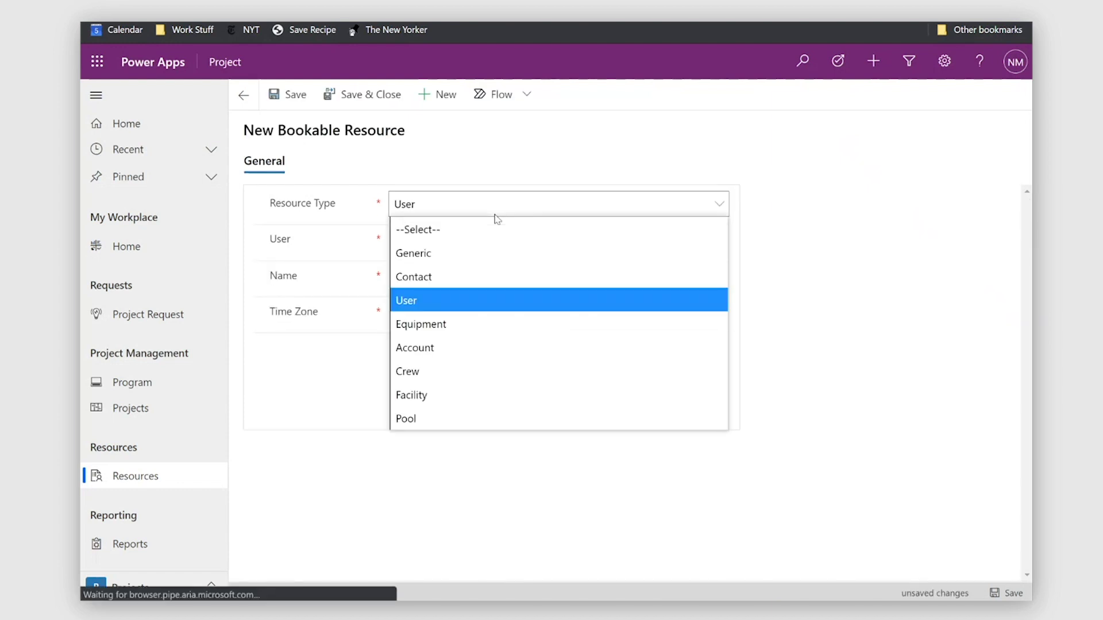
- Save the Generic resource '7 day a week calendar' and open its Feb 1 work-hours entry
click(478, 255)
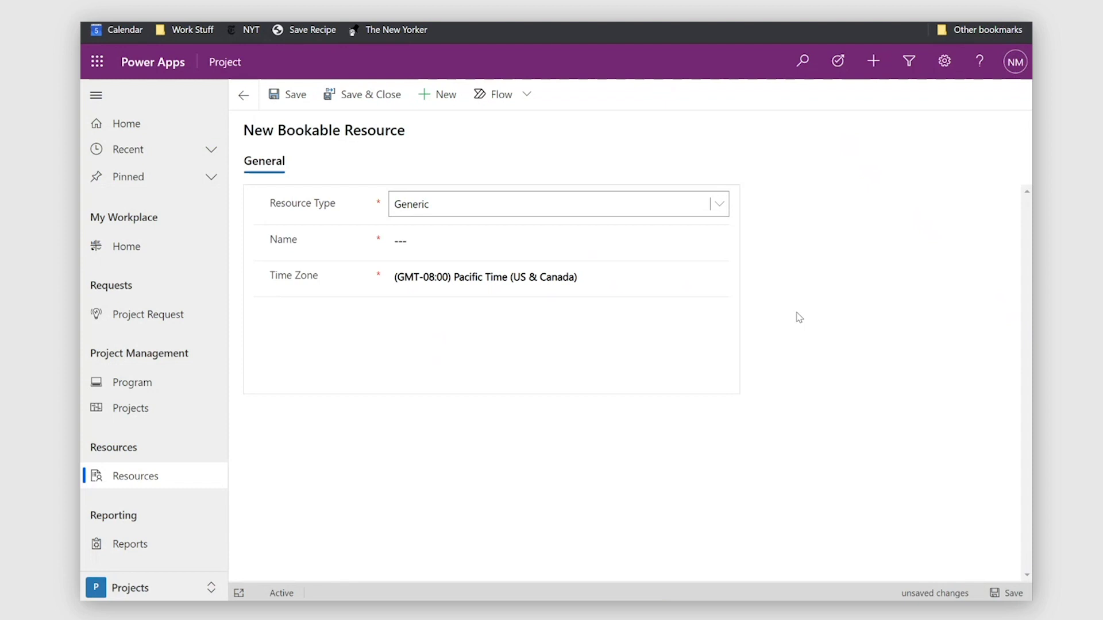
click(798, 210)
click(515, 233)
text(7)
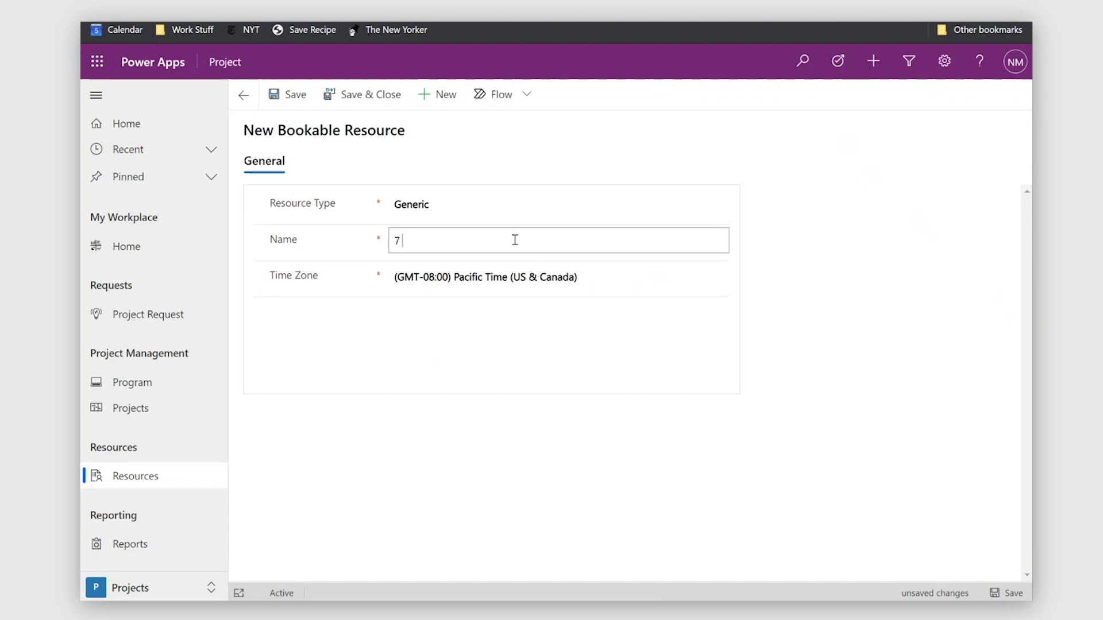
text(day a week cale)
text(ndar)
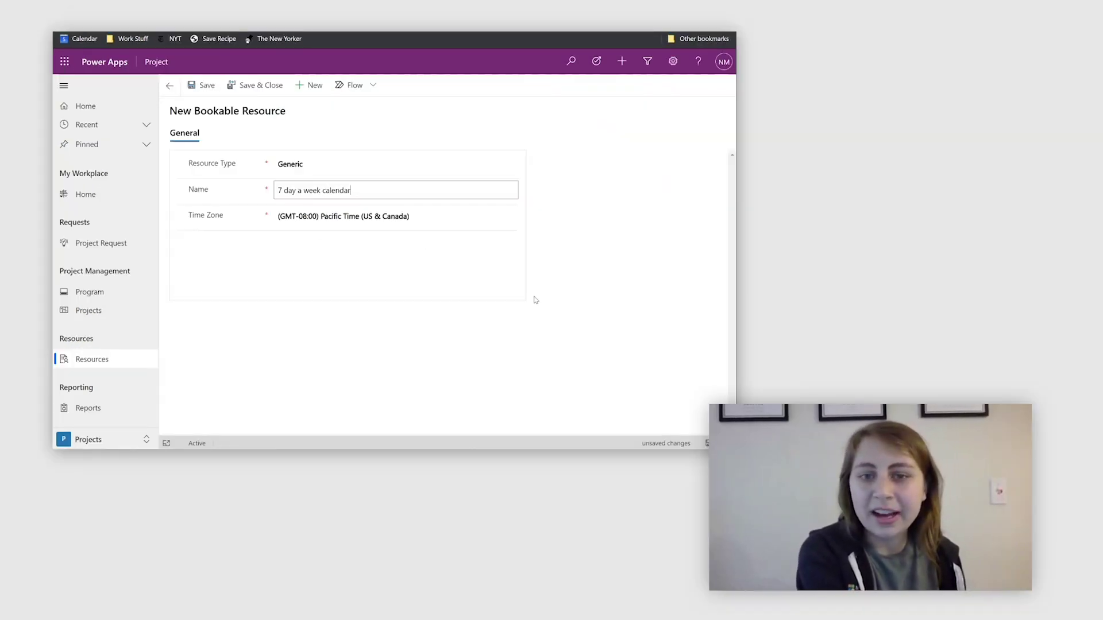
click(206, 86)
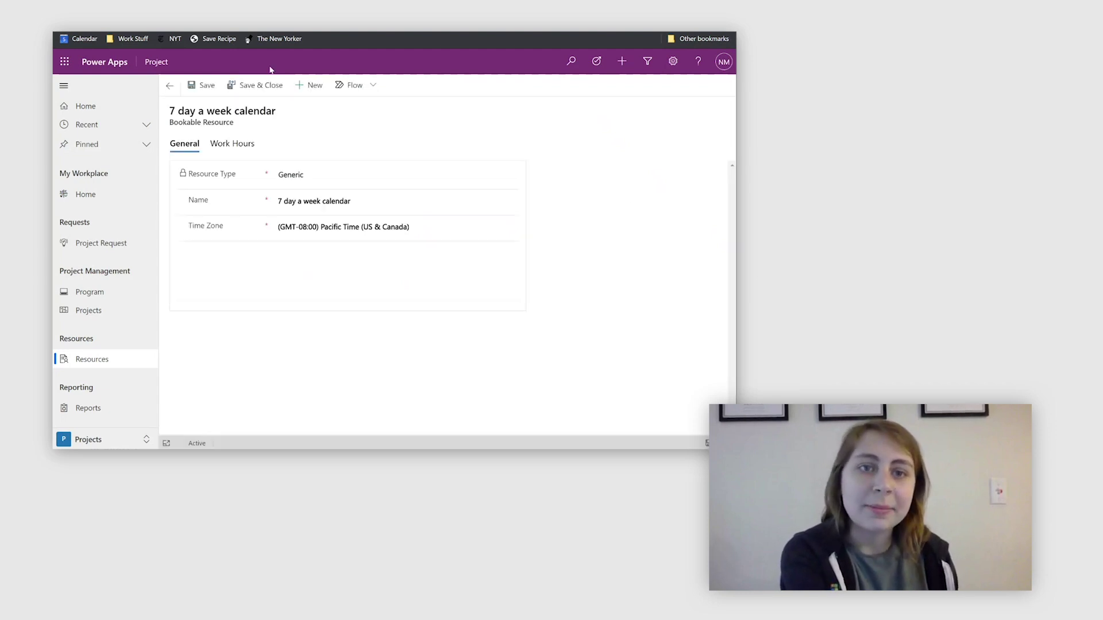
click(226, 145)
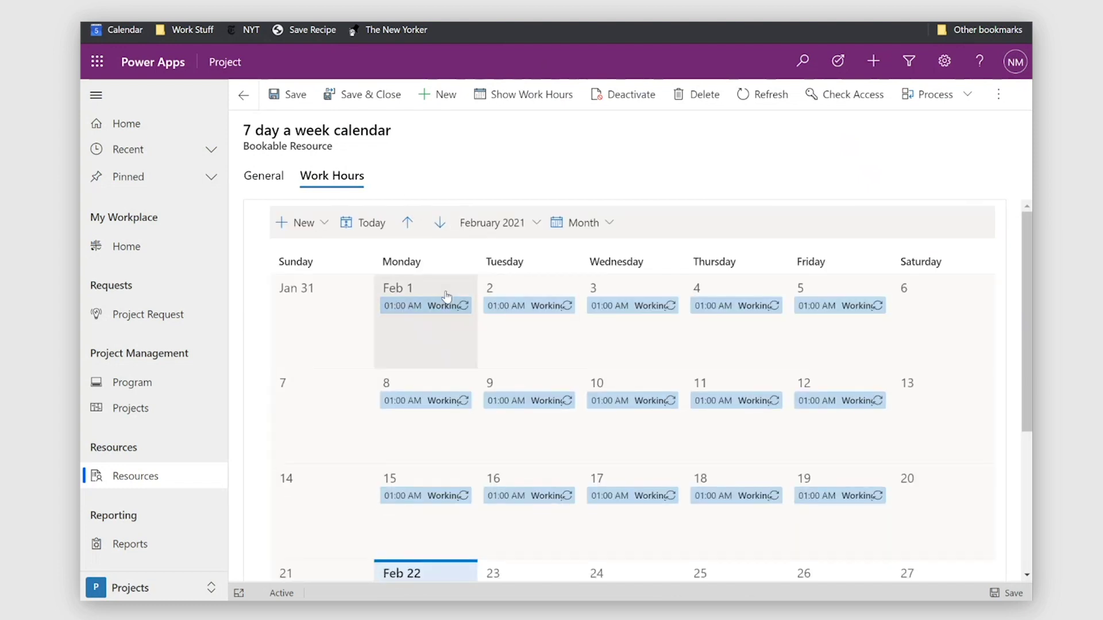
click(440, 308)
- Add Saturday and Sunday to the whole working-hours series, save, and return to resources
click(521, 361)
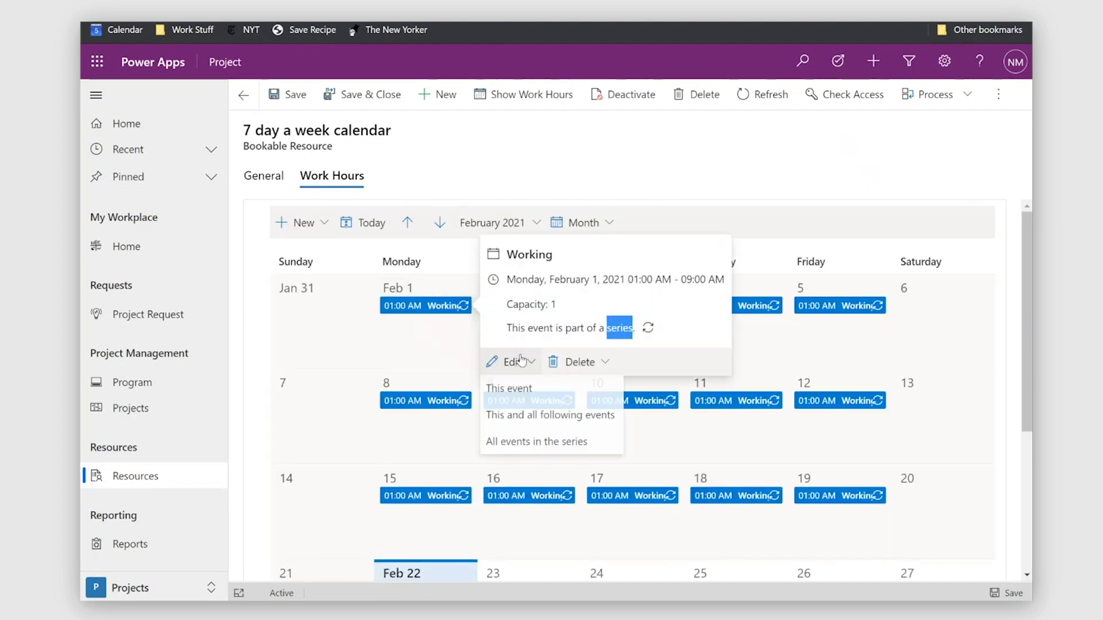
click(543, 442)
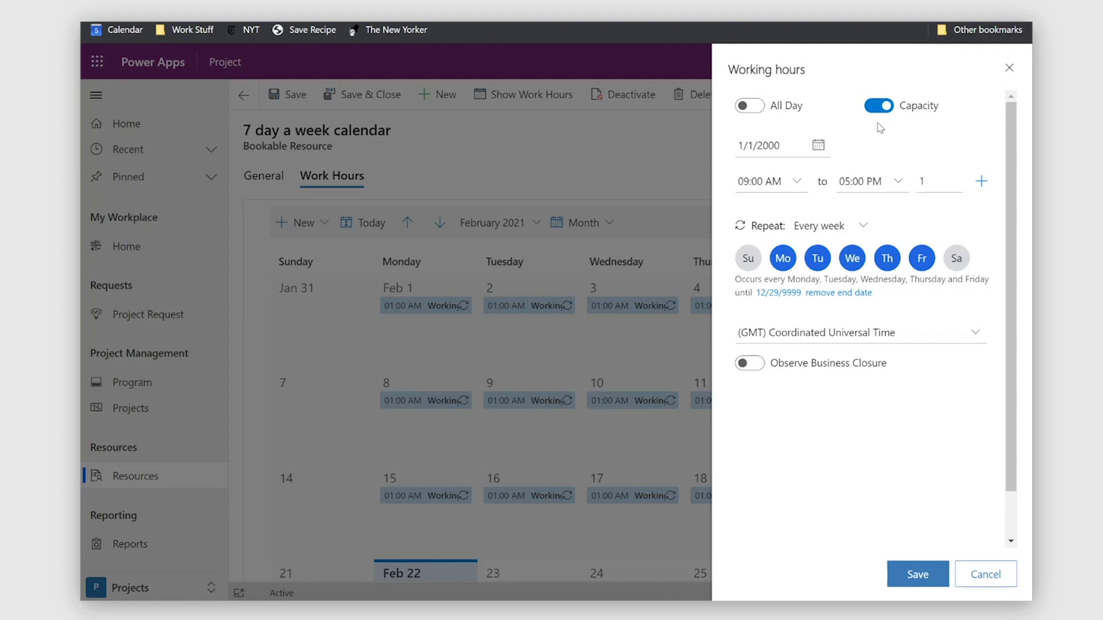
click(956, 255)
click(755, 262)
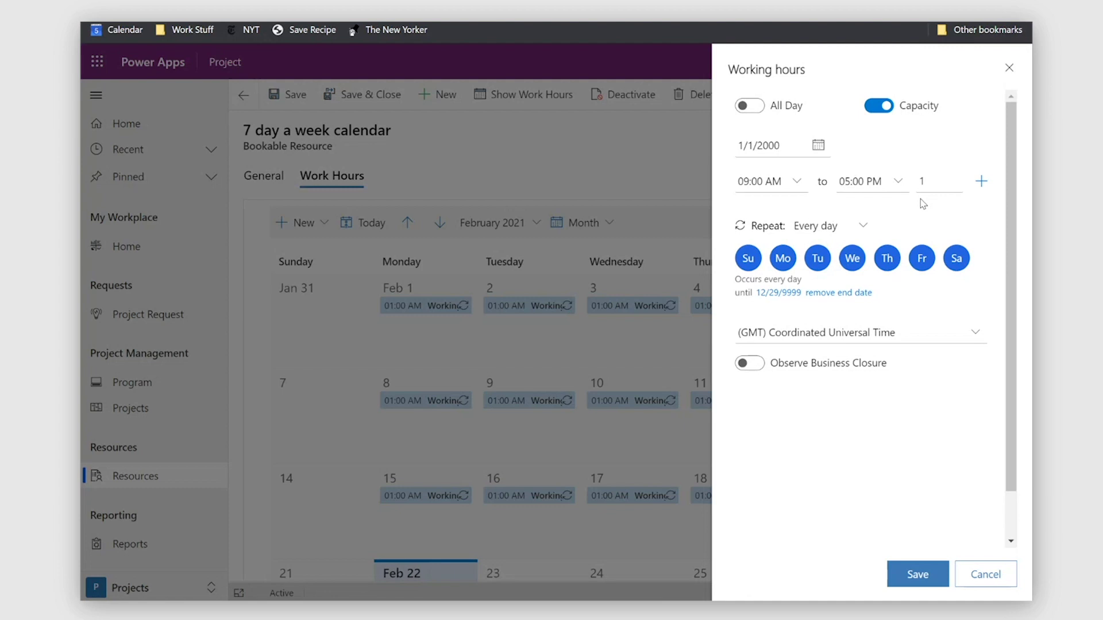
click(913, 574)
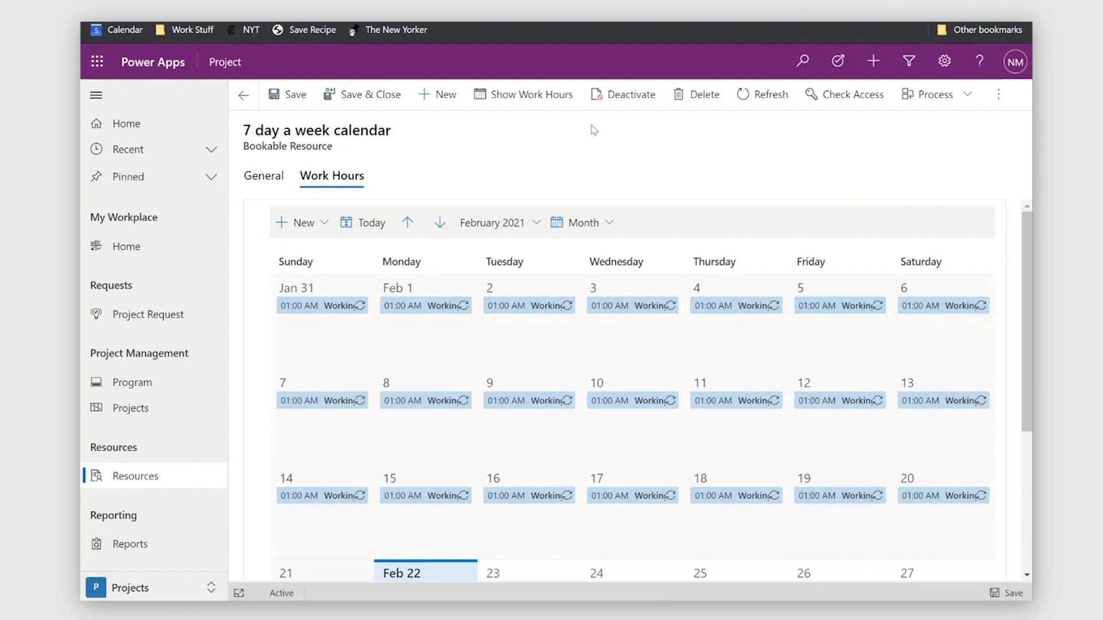
click(362, 95)
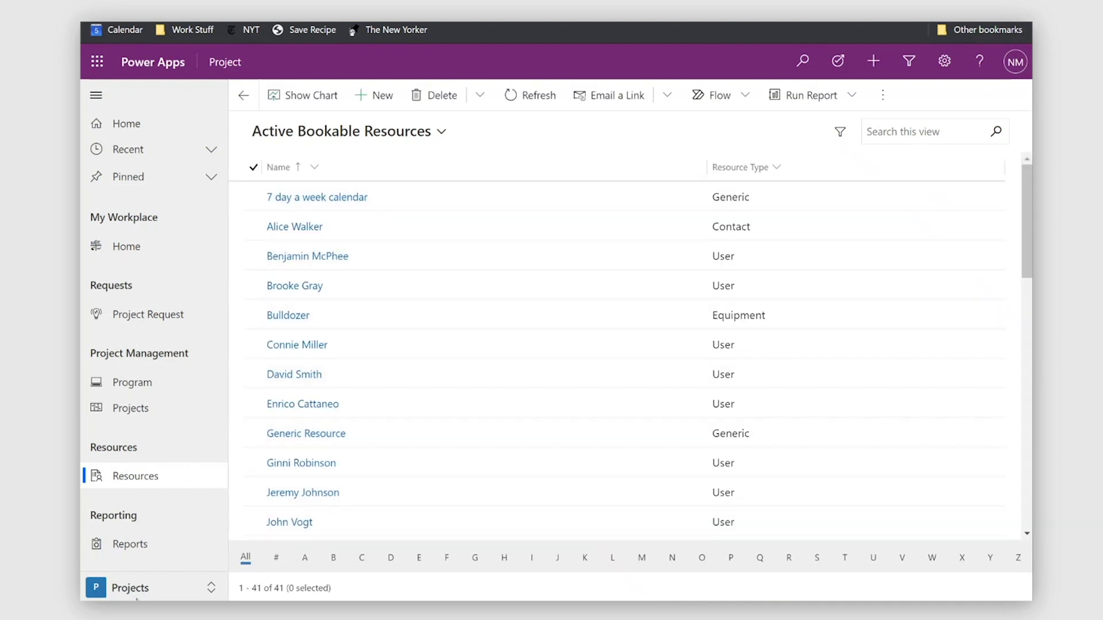
- In Settings, review the Default Work Template (9 A.M.–5 P.M.), then start a new template
click(174, 588)
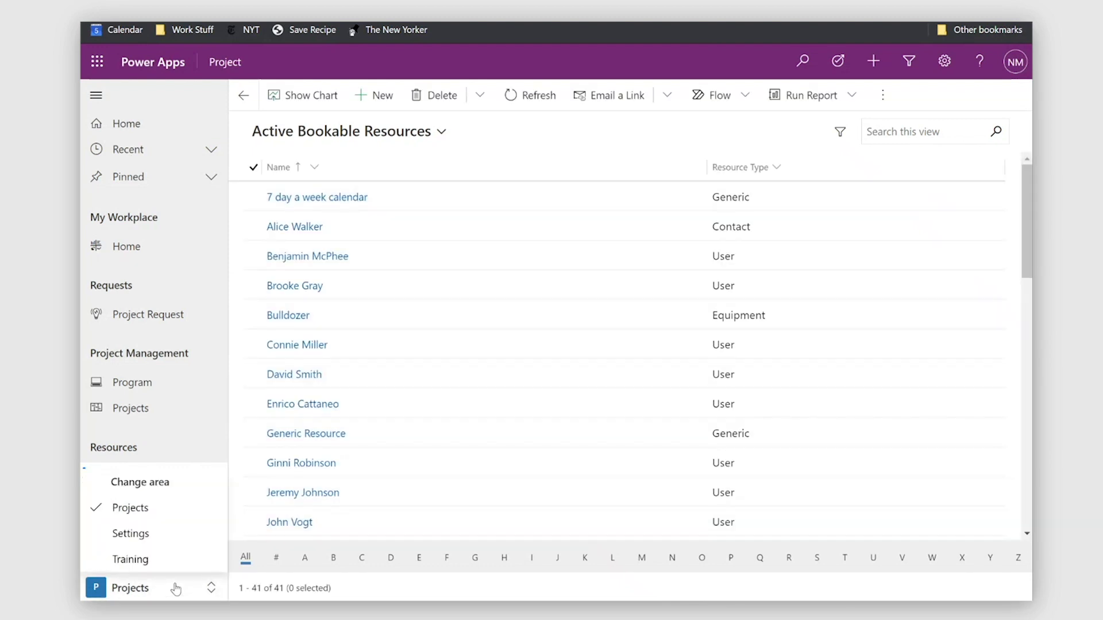
click(132, 534)
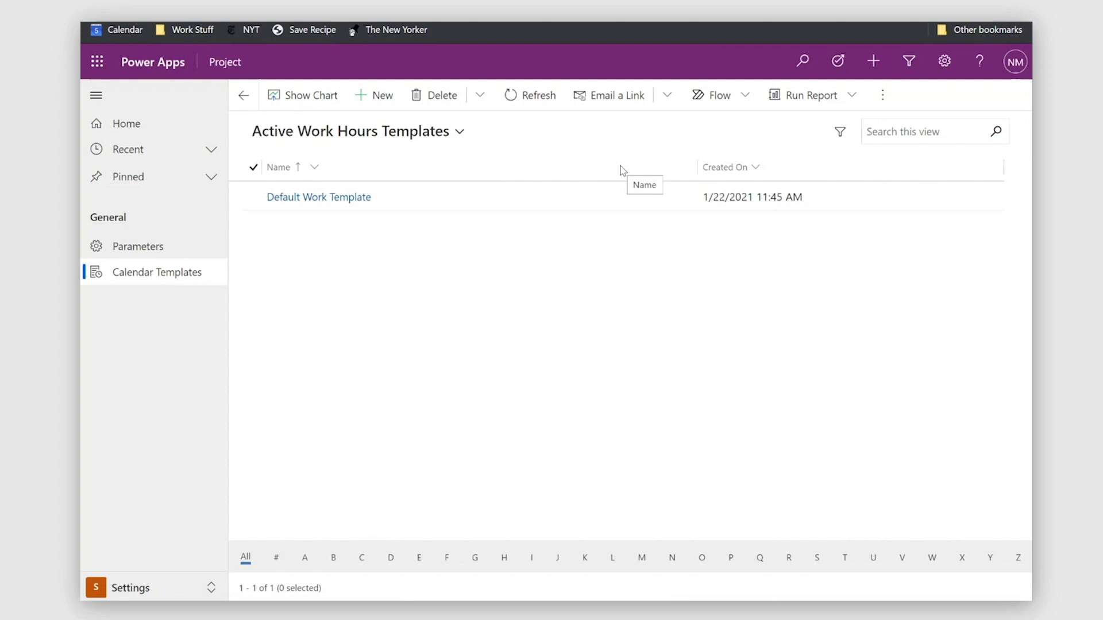
click(326, 199)
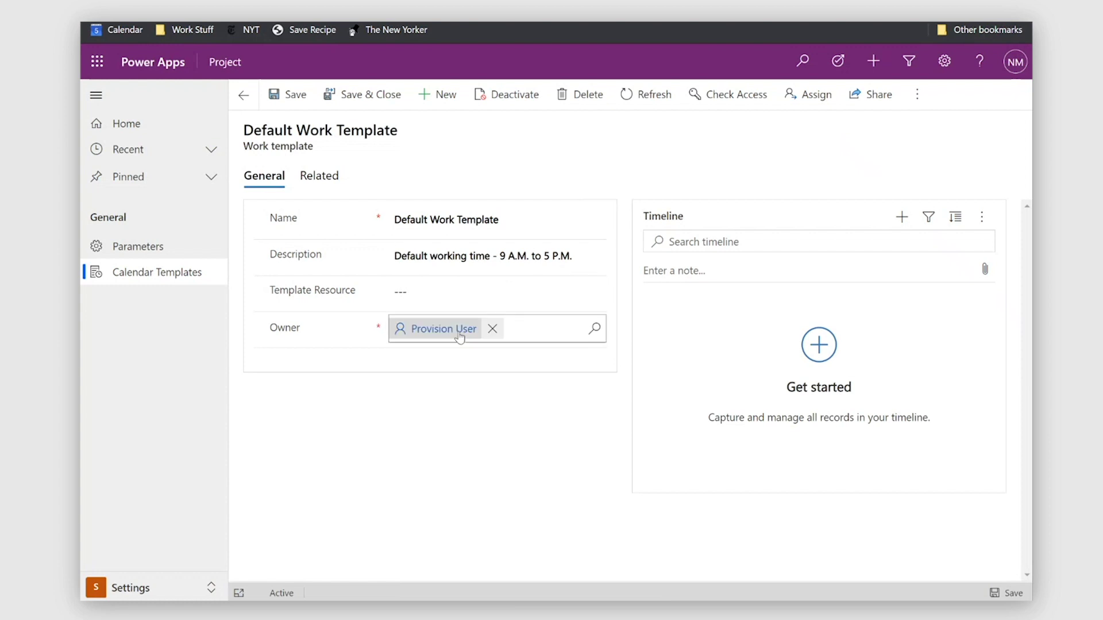
click(243, 95)
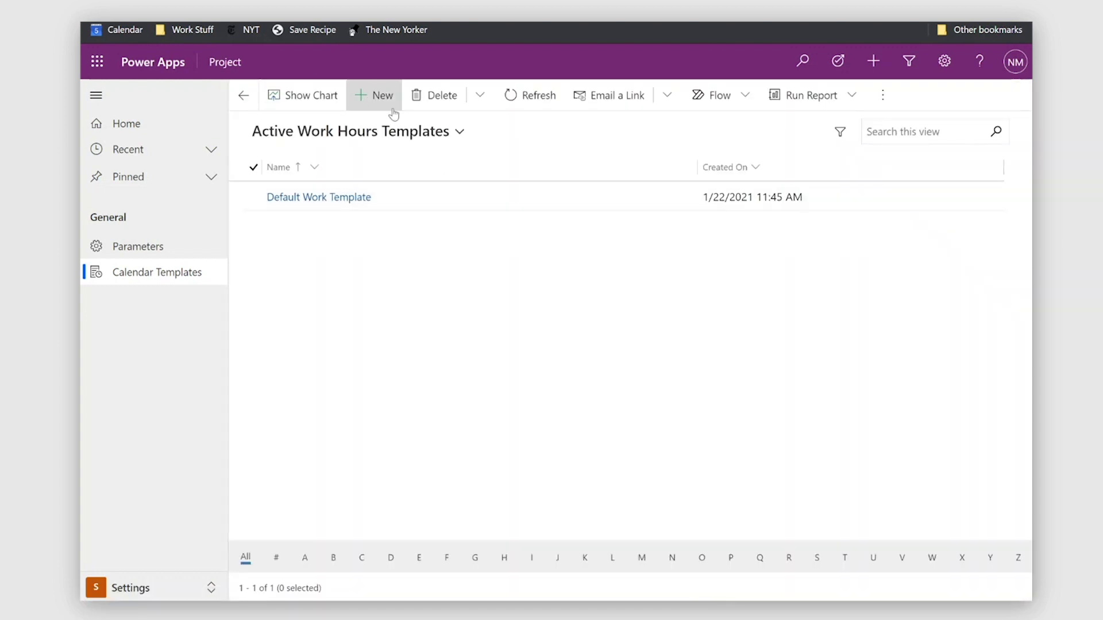
click(385, 99)
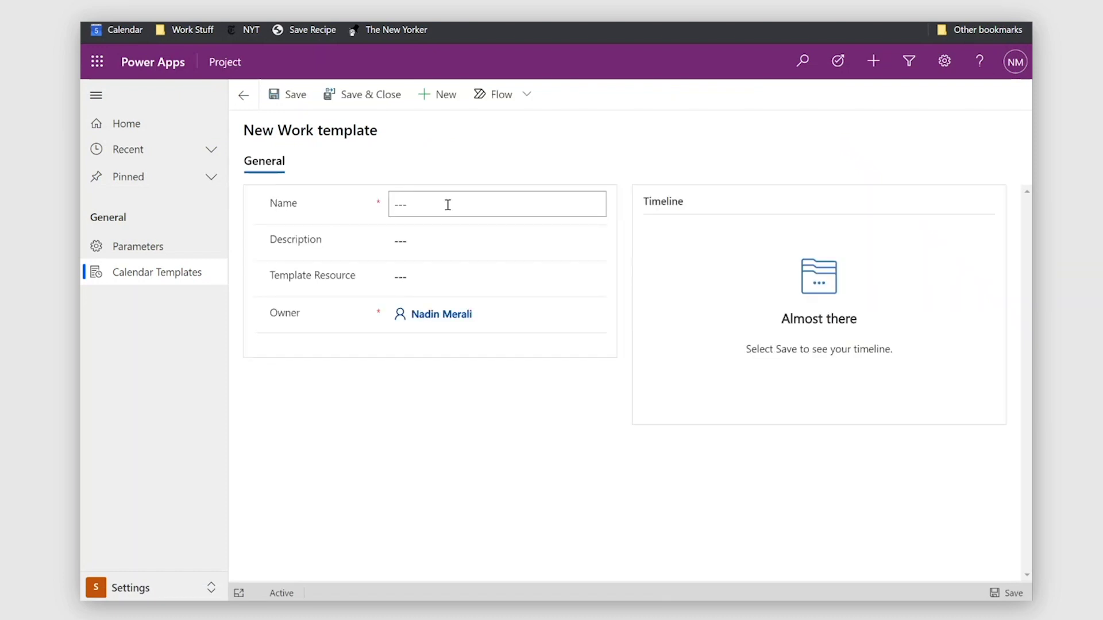
- Save template '7 day/week cal' with Template Resource set to 7 day a week calendar
click(447, 205)
text(7 day/week cal)
click(444, 277)
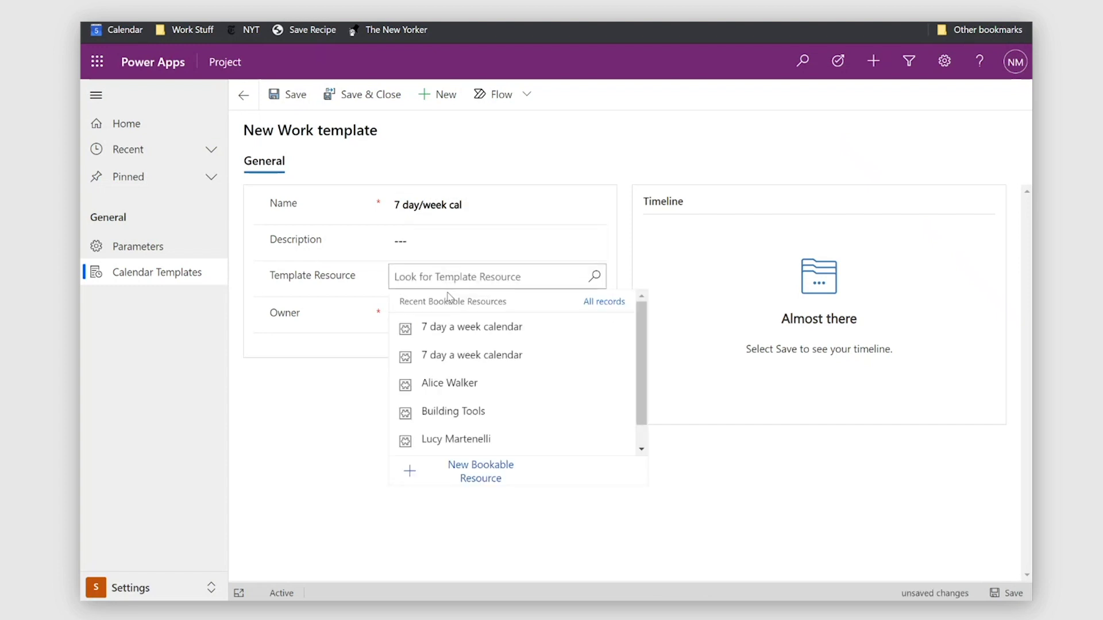
click(492, 333)
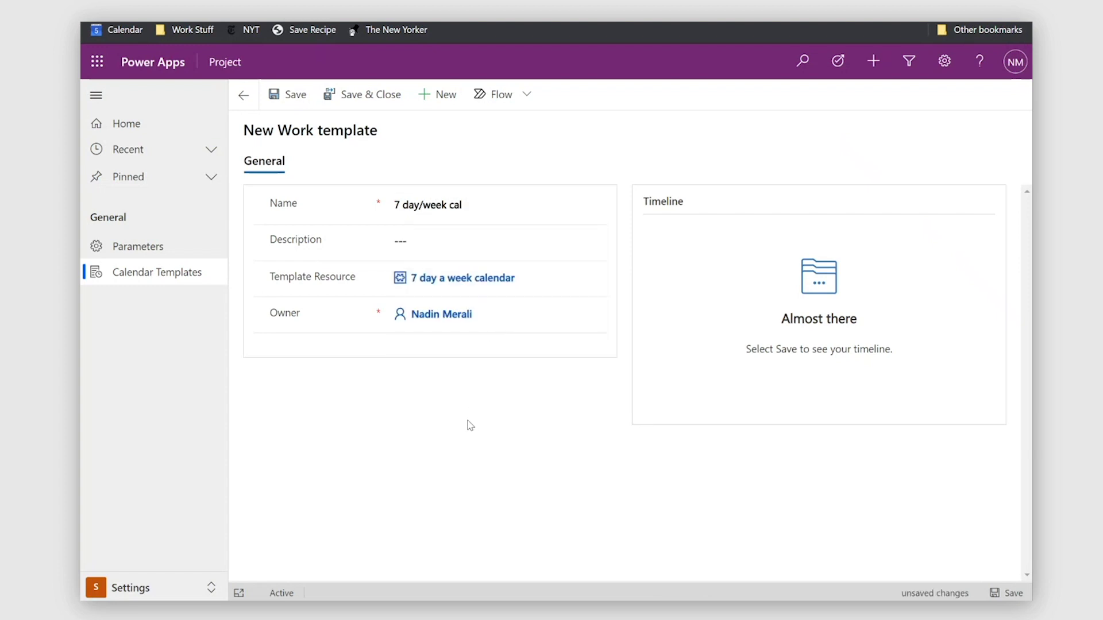
click(290, 97)
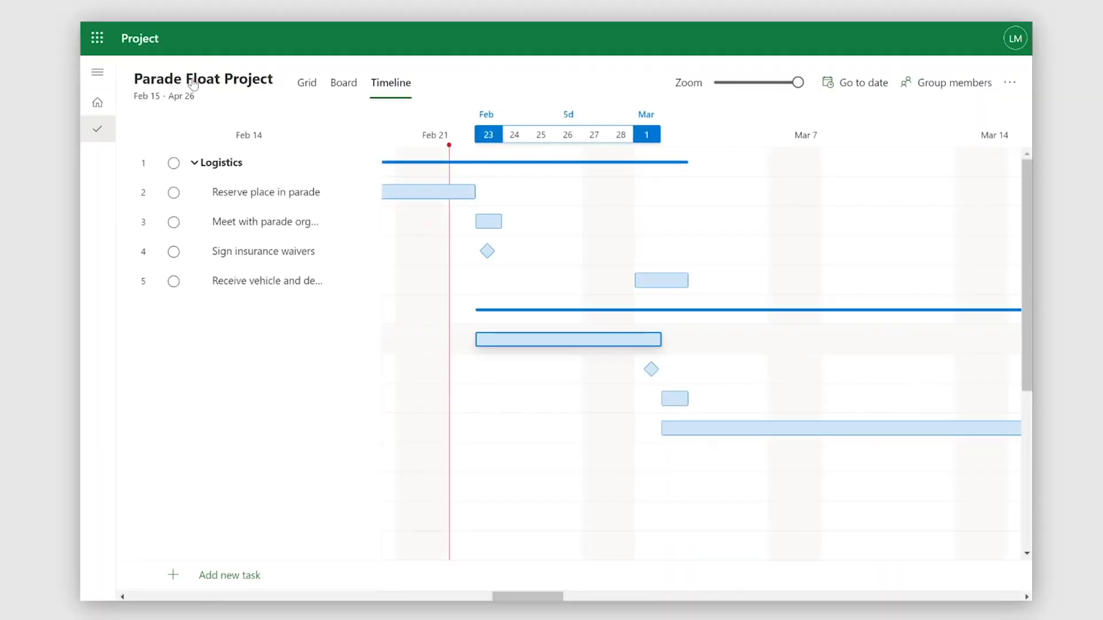
- Set the project's calendar to 7 day/week cal in project details
click(191, 76)
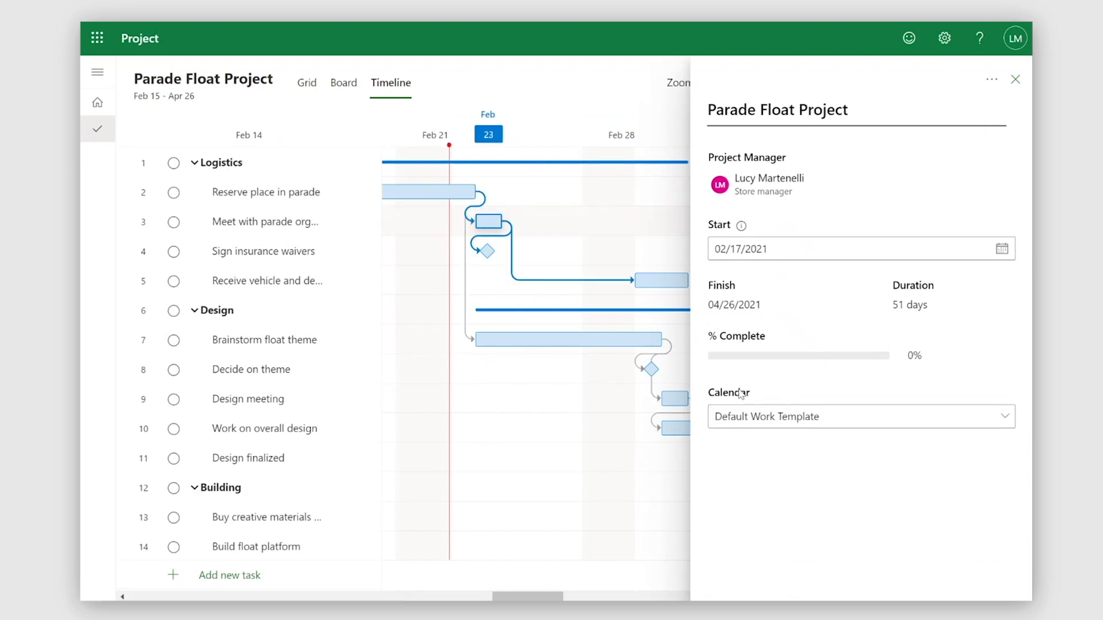
click(828, 417)
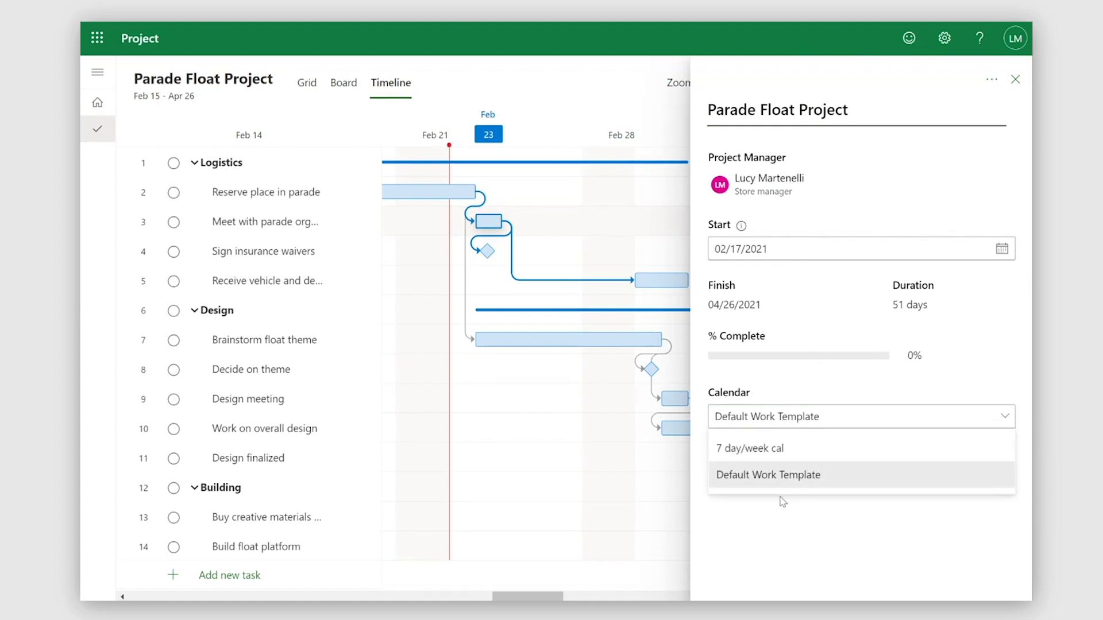
click(751, 448)
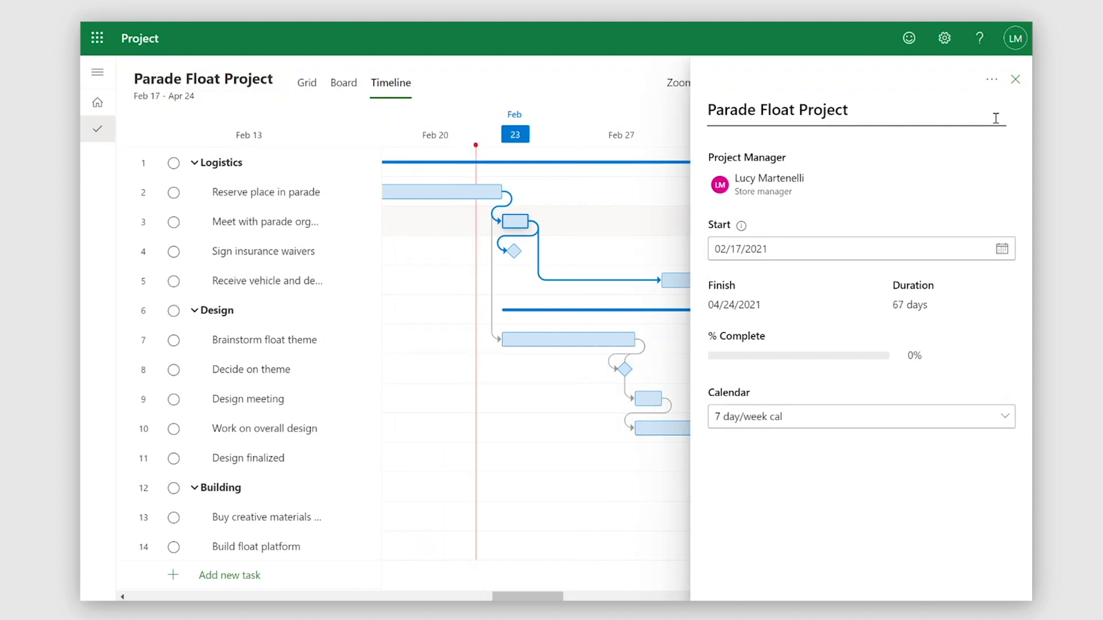
click(1016, 80)
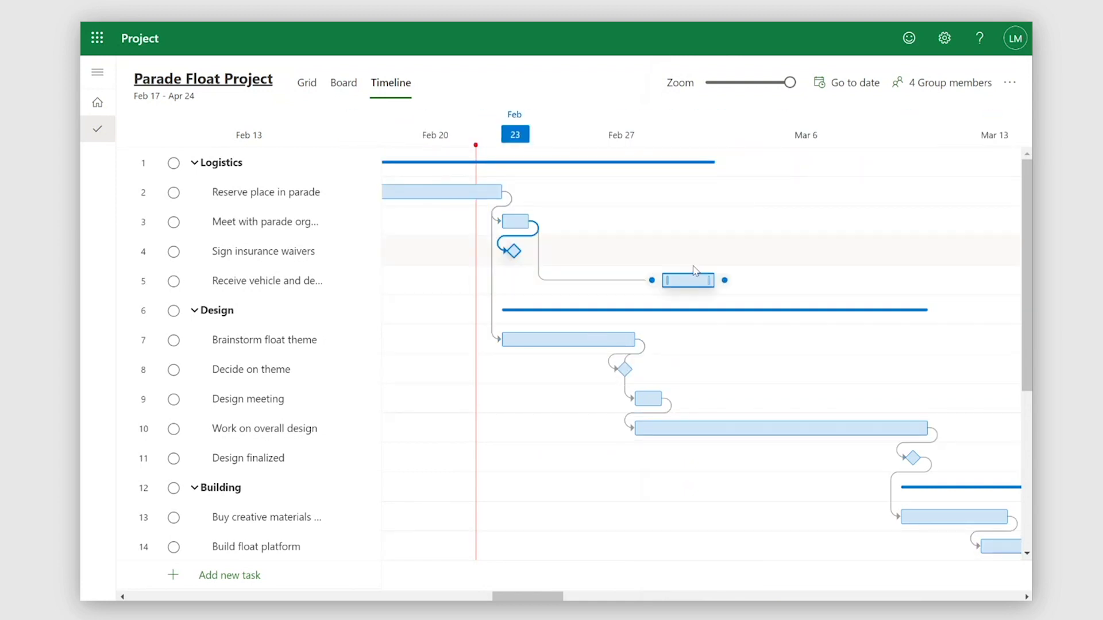
- Move Receive vehicle and decorating requirements to Feb 27–28 and show the task grid
drag(684, 282, 632, 281)
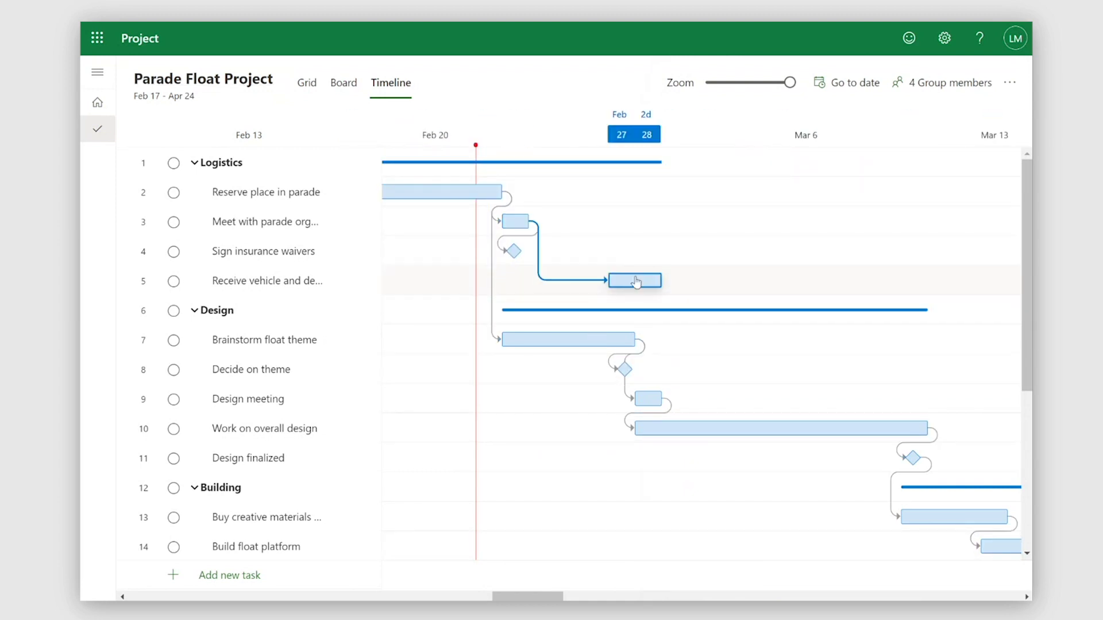
click(655, 281)
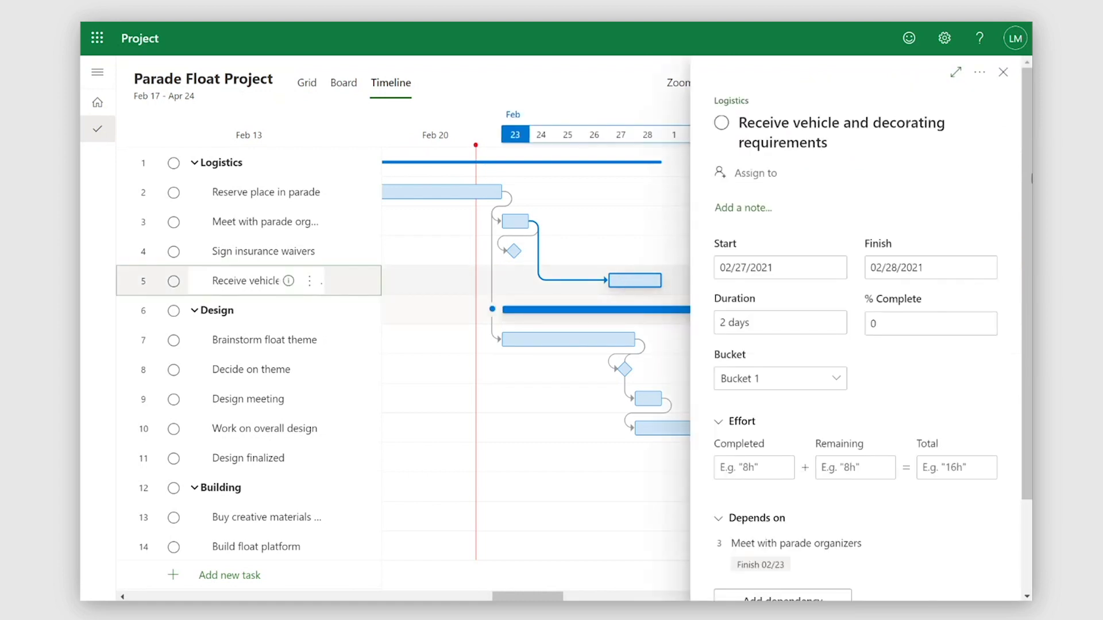
click(1003, 72)
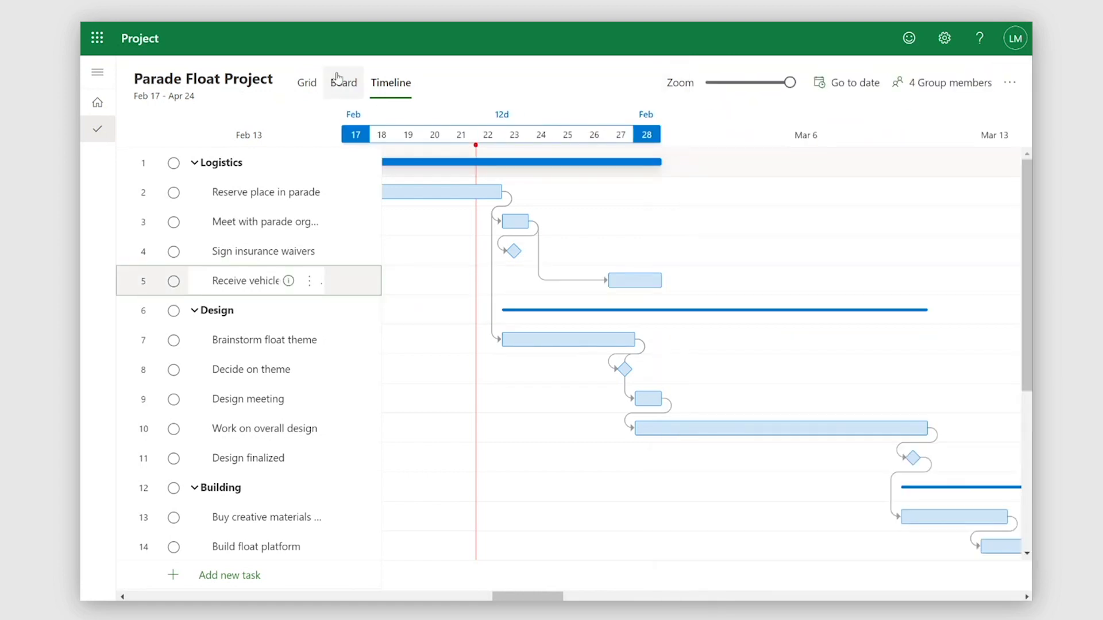
click(308, 82)
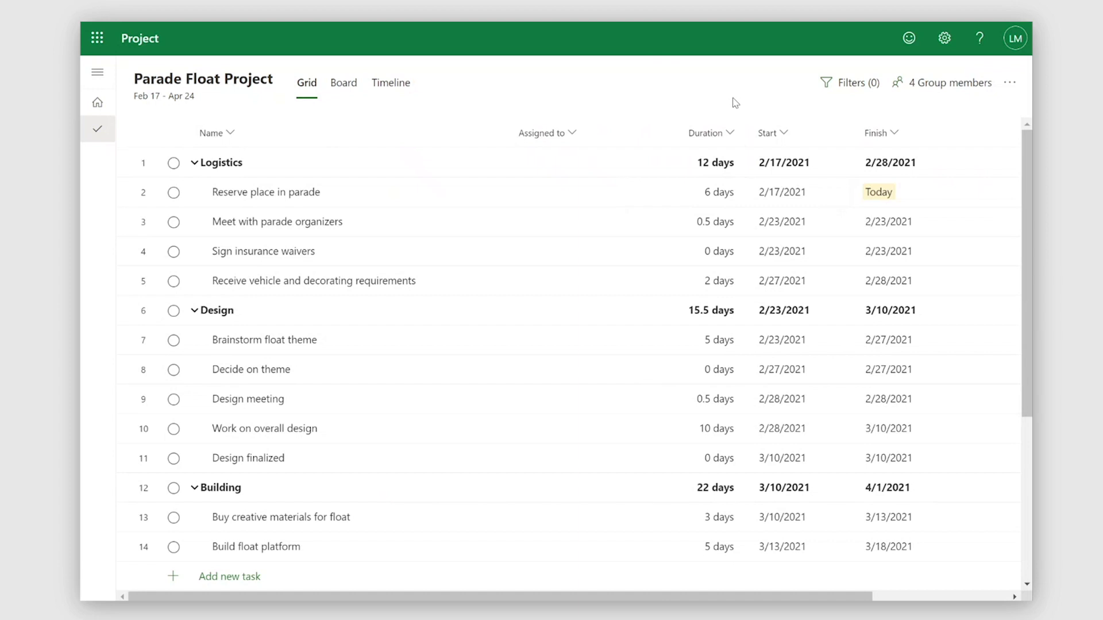
click(107, 48)
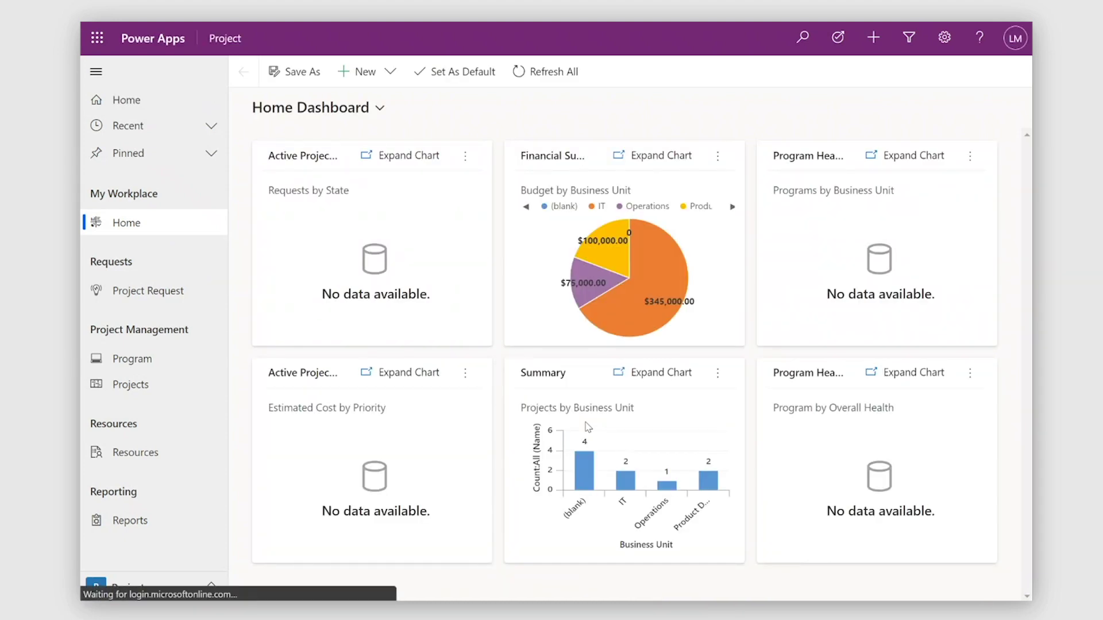
- Go to Resources in the Project app and start a new bookable resource
click(157, 457)
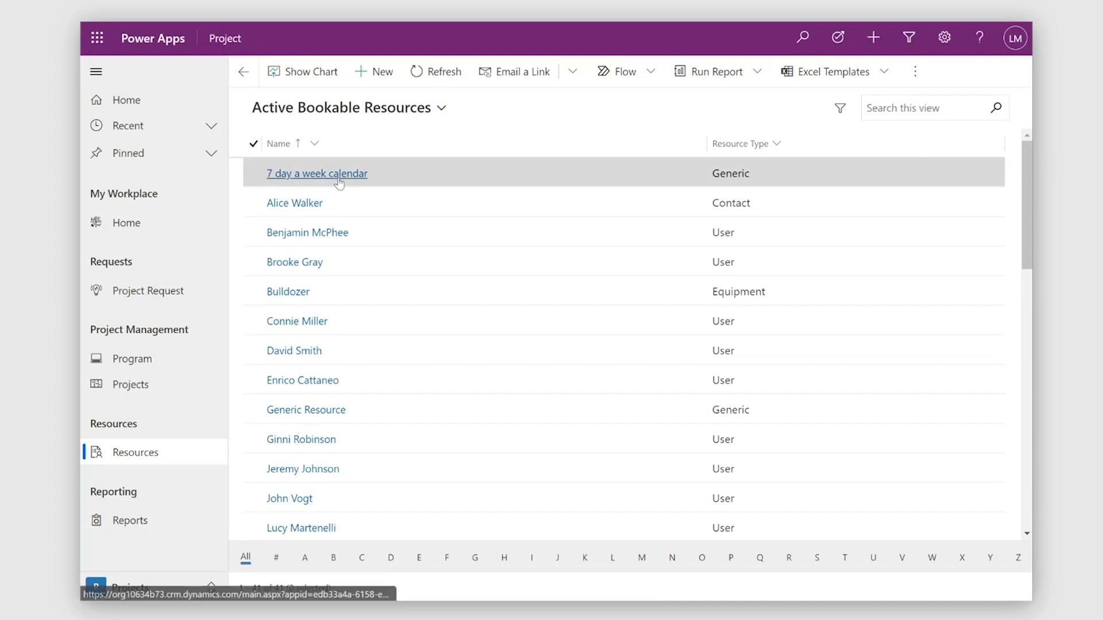
click(322, 177)
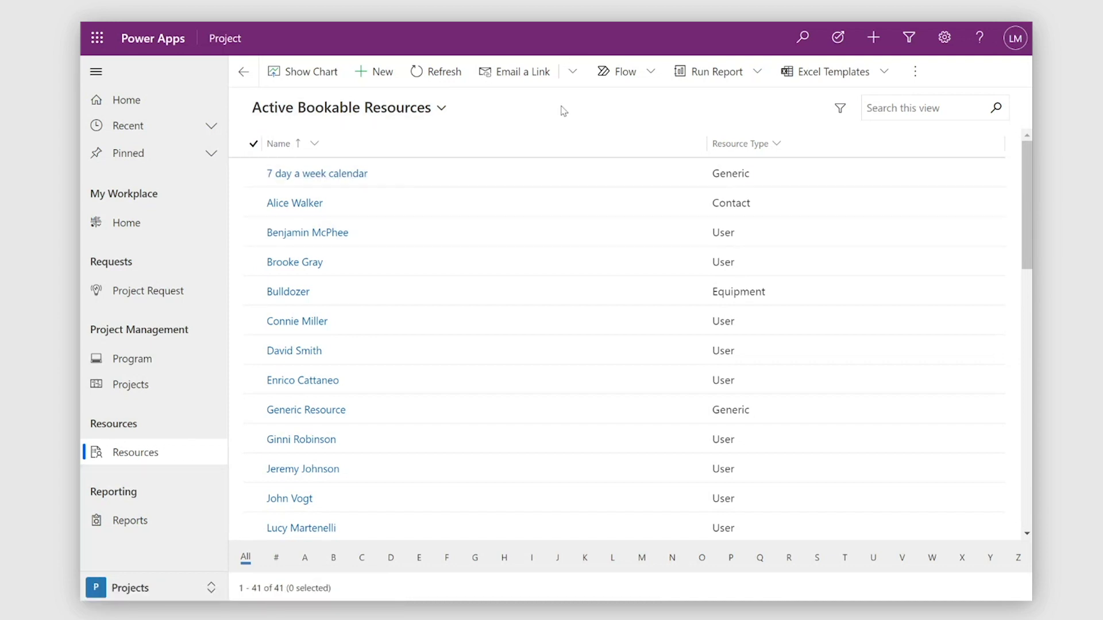
click(369, 74)
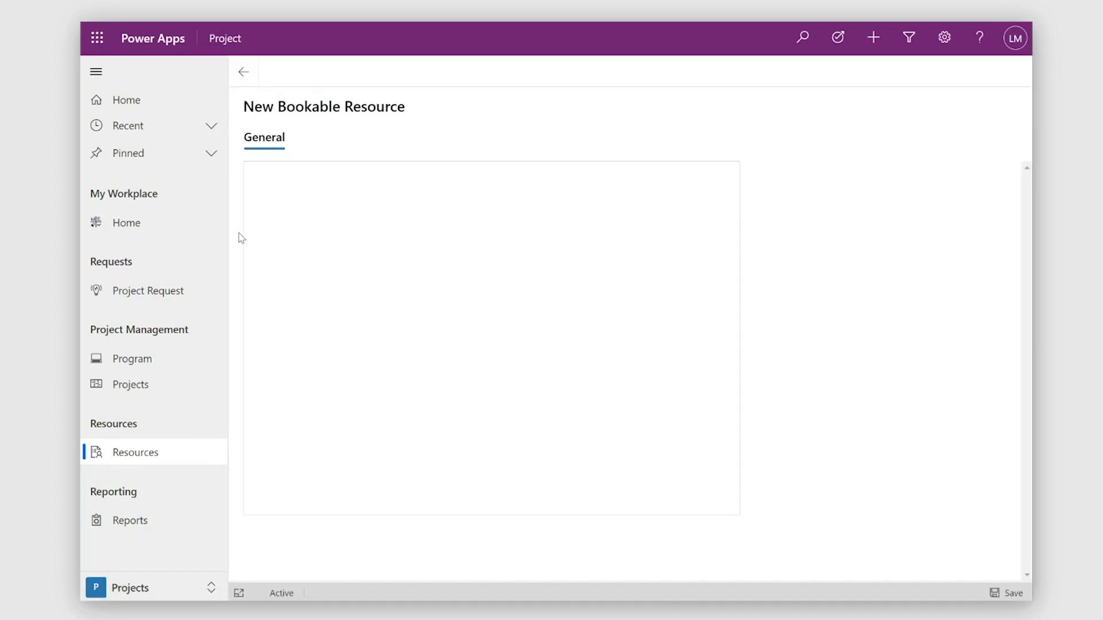
- Save an Equipment resource named 'Building Tools' and show its work hours
click(580, 189)
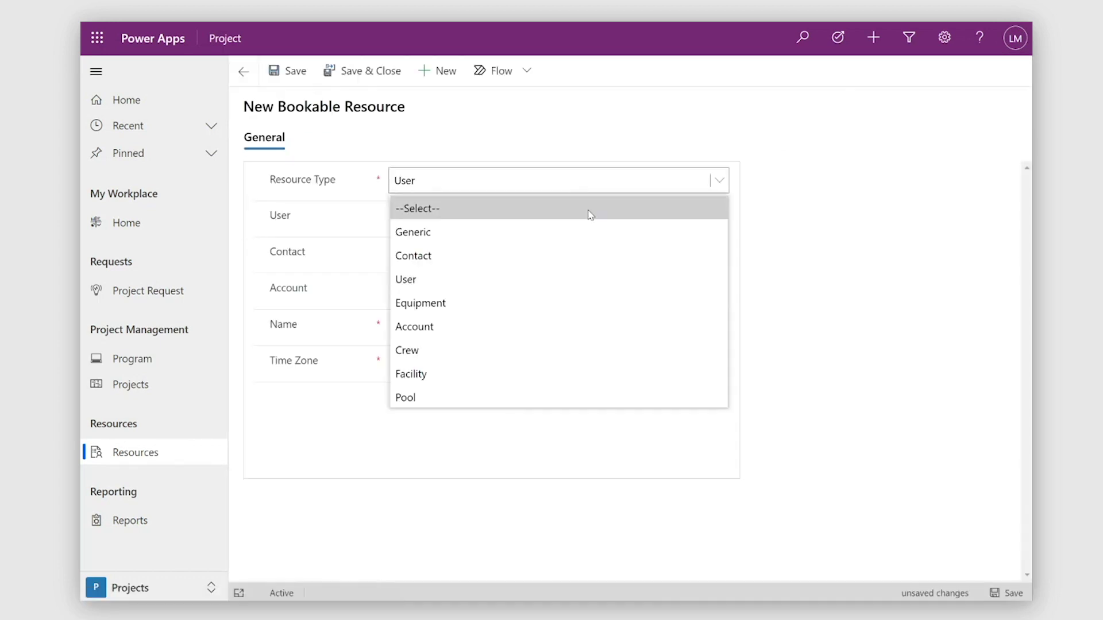
click(472, 182)
click(448, 180)
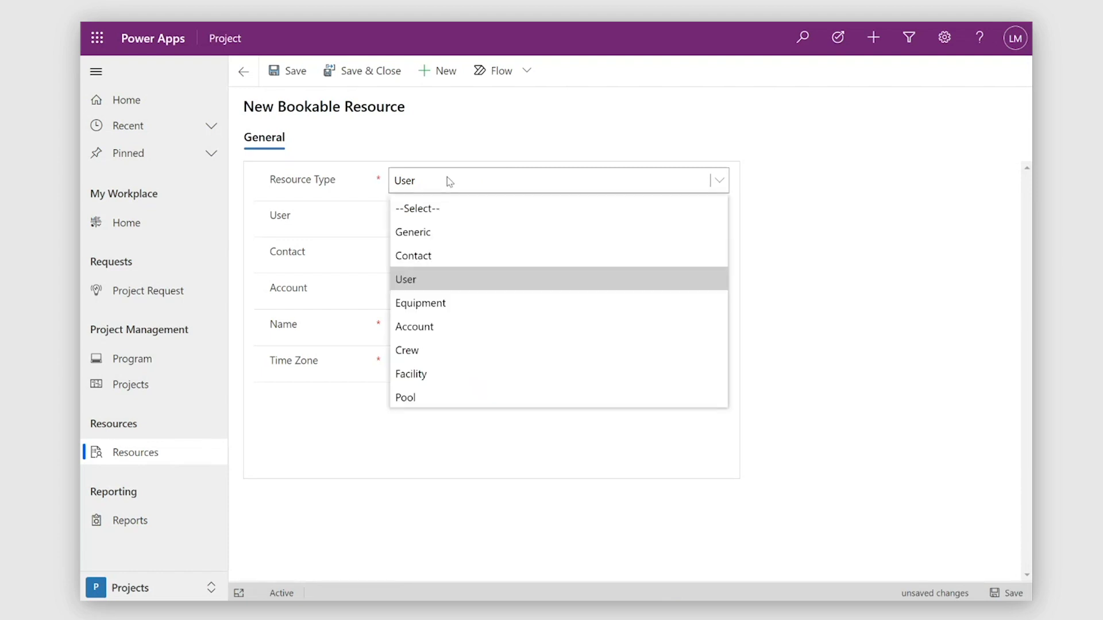
click(431, 298)
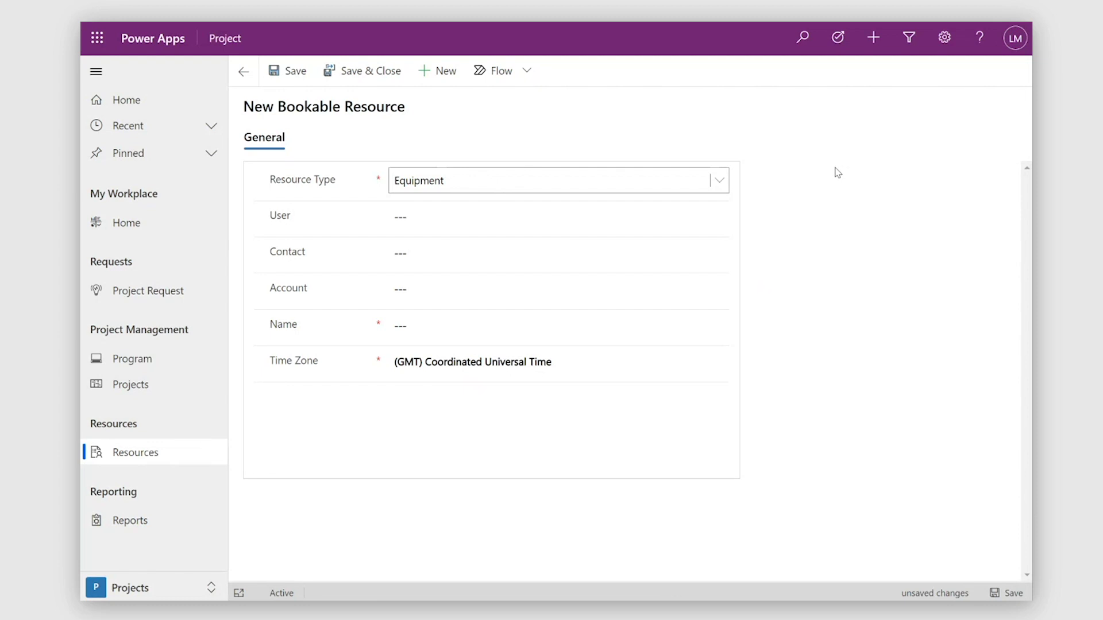
click(420, 319)
text(Building Tools)
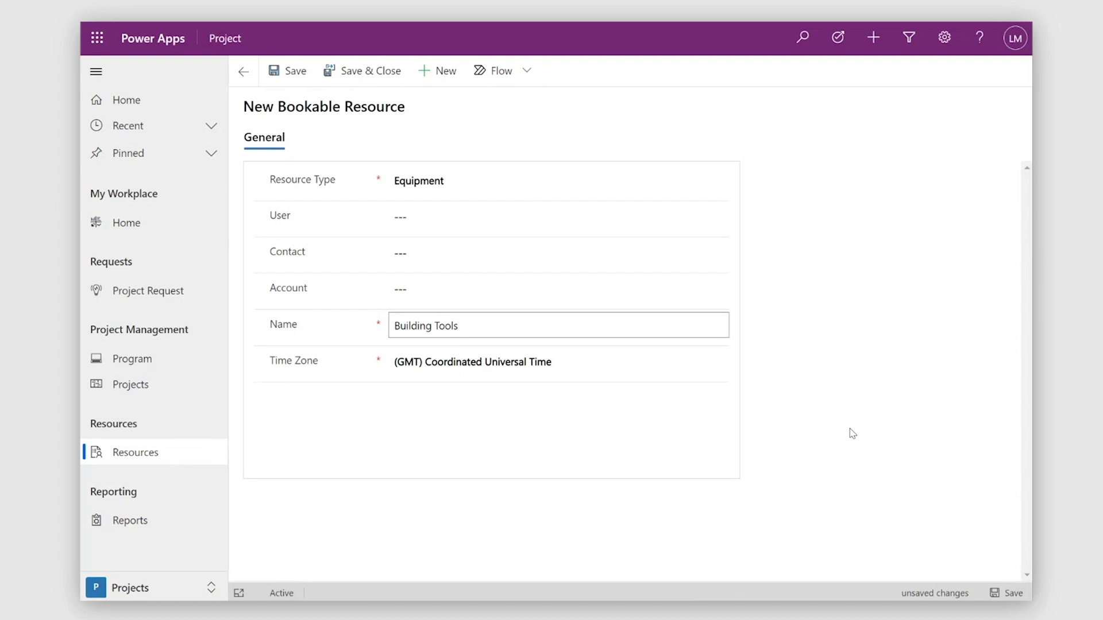
click(296, 82)
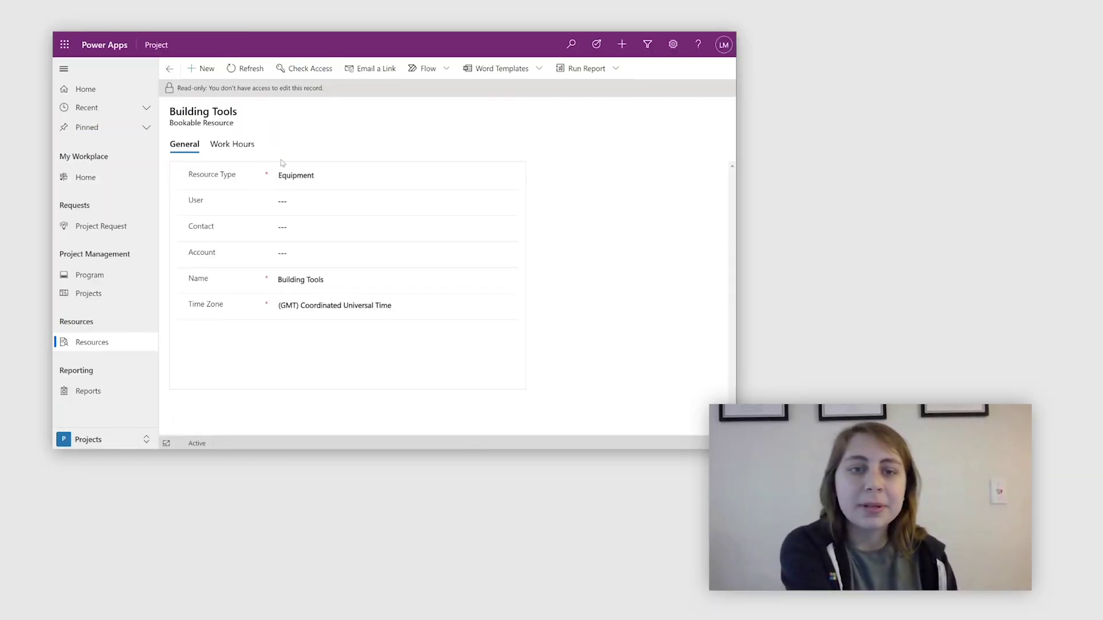
click(232, 144)
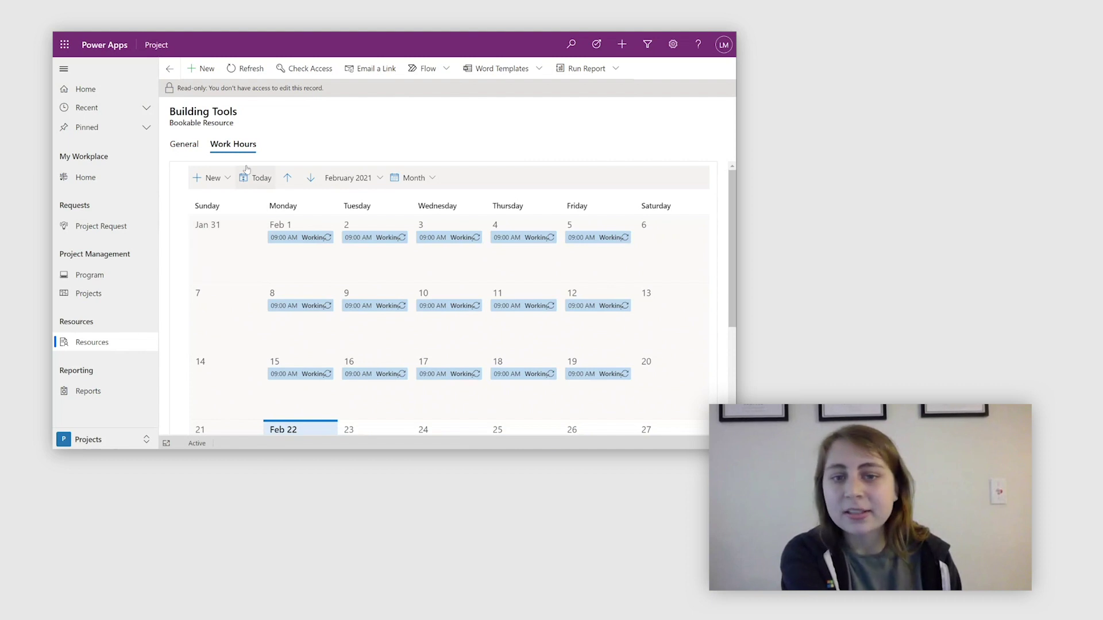
scroll(302, 345, down, 3)
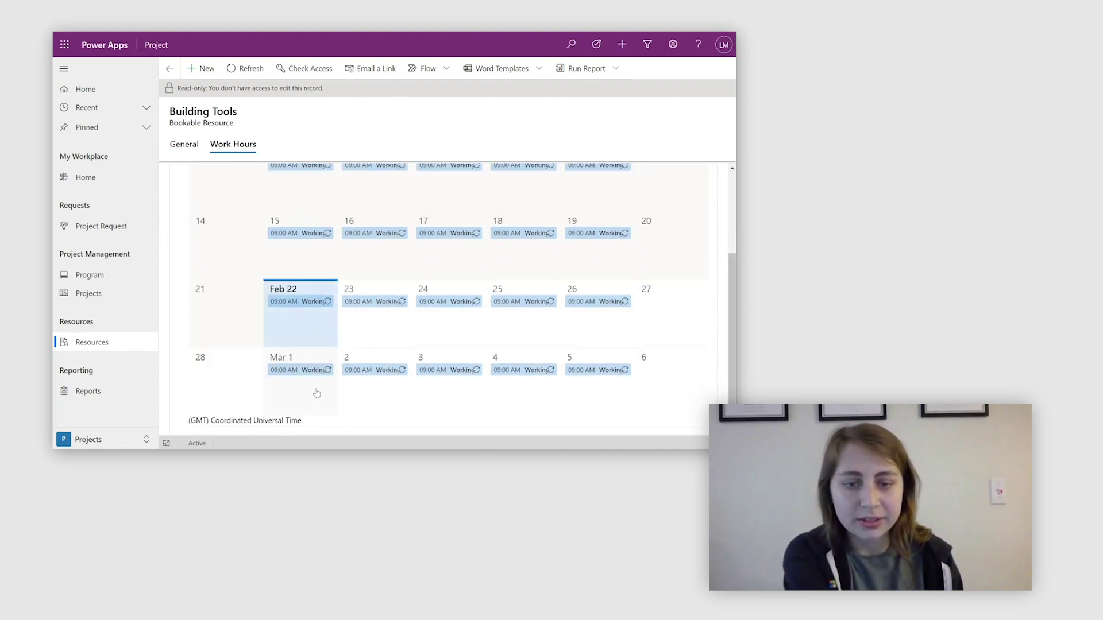
- Edit the March 1 working series from that event onward so it ends on 3/31/2021
click(302, 349)
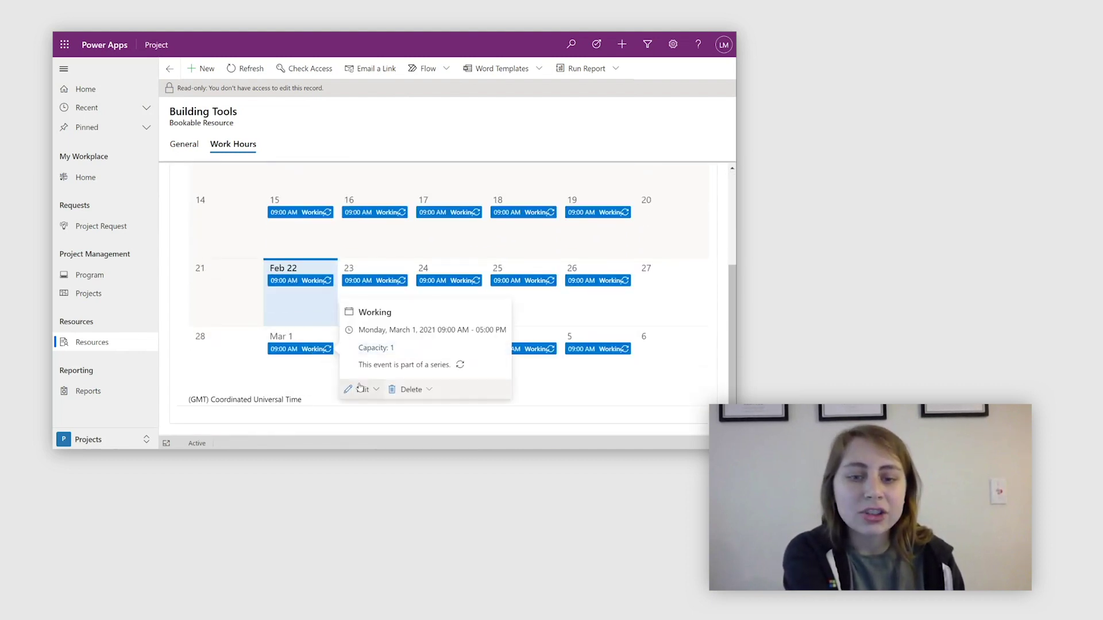
click(360, 388)
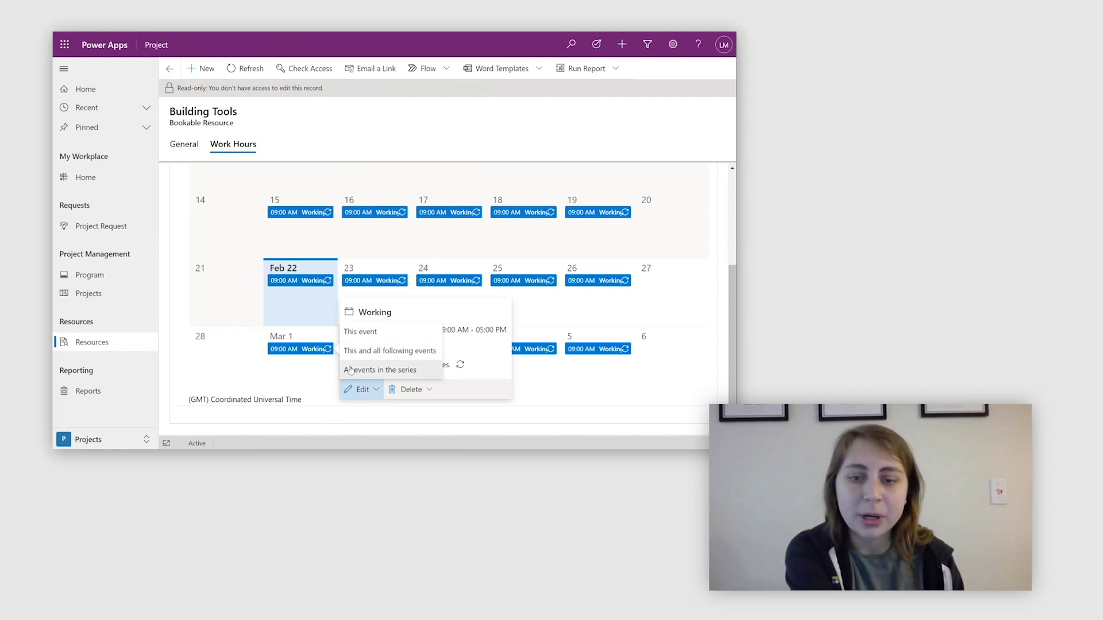
click(349, 370)
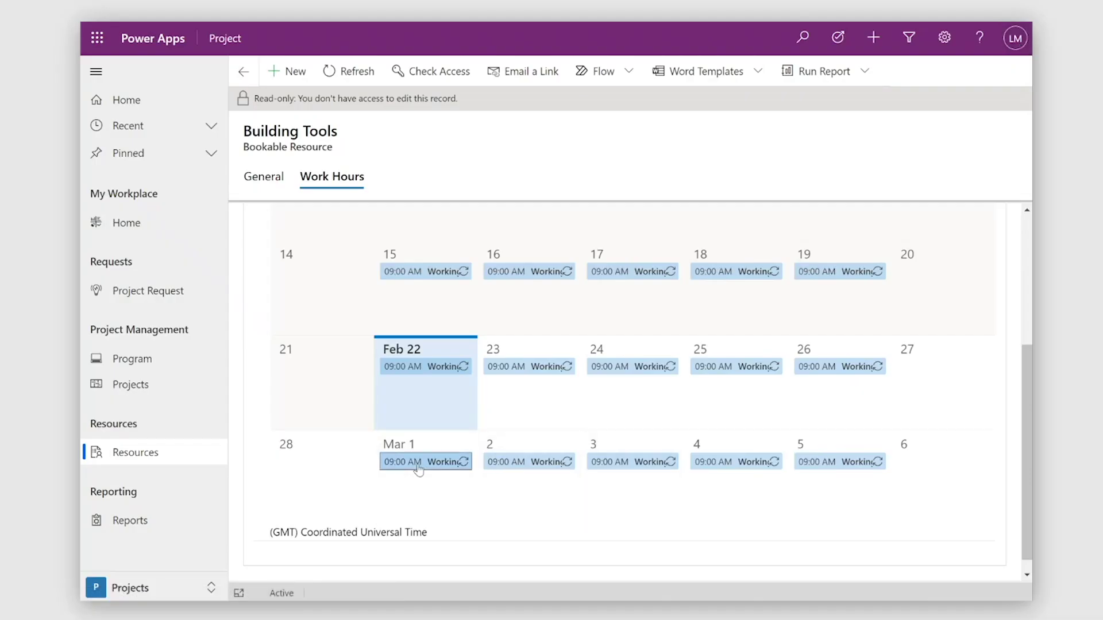
click(418, 465)
click(512, 518)
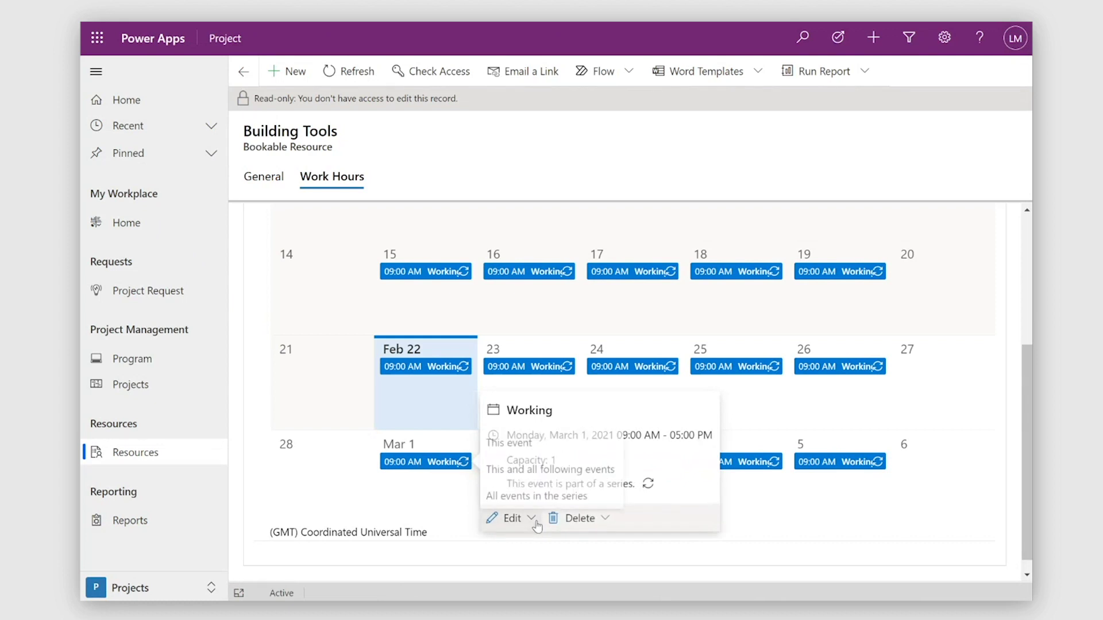
click(562, 466)
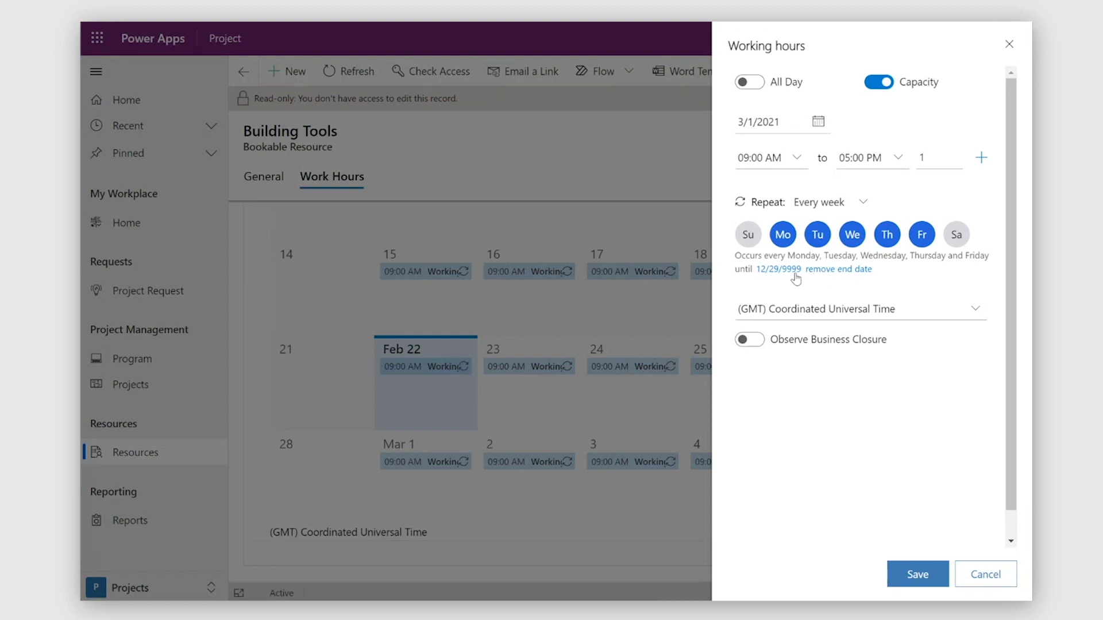
click(848, 272)
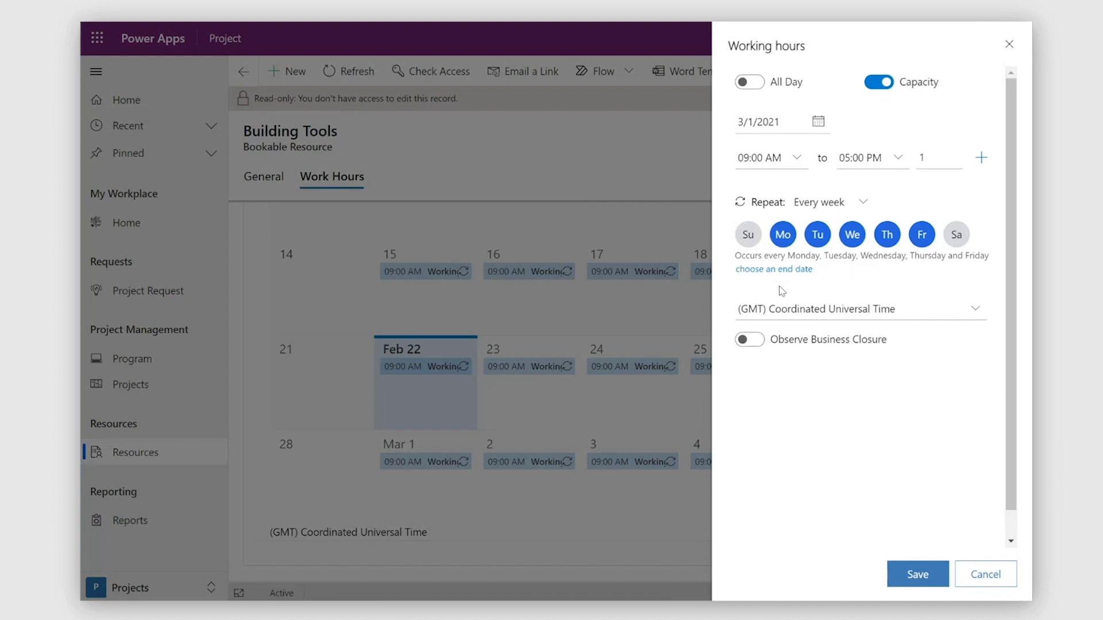
click(793, 270)
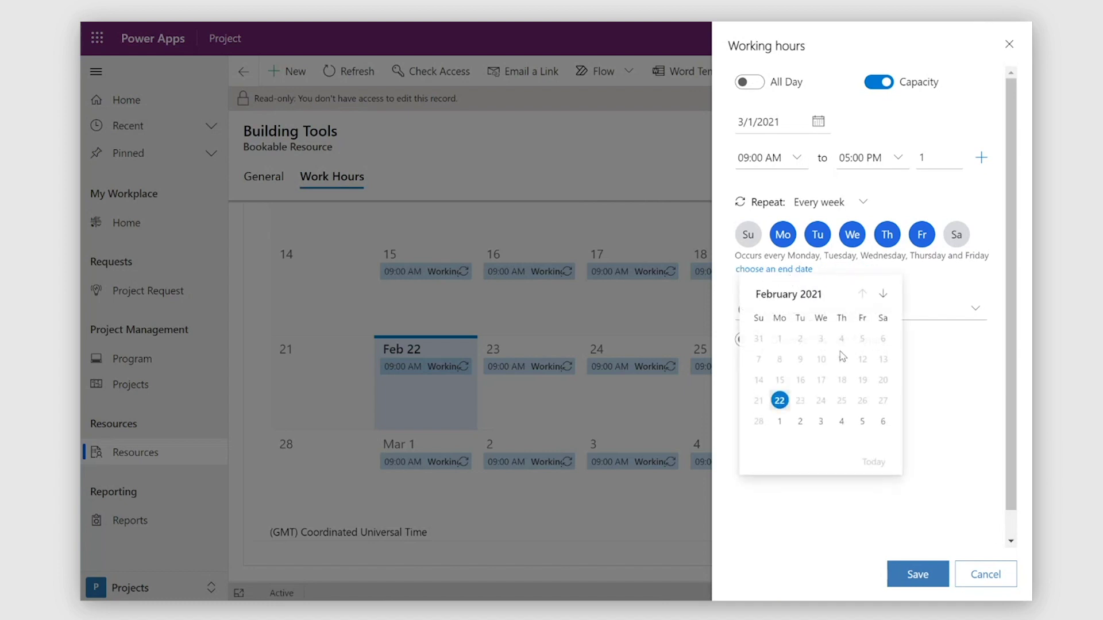
click(882, 293)
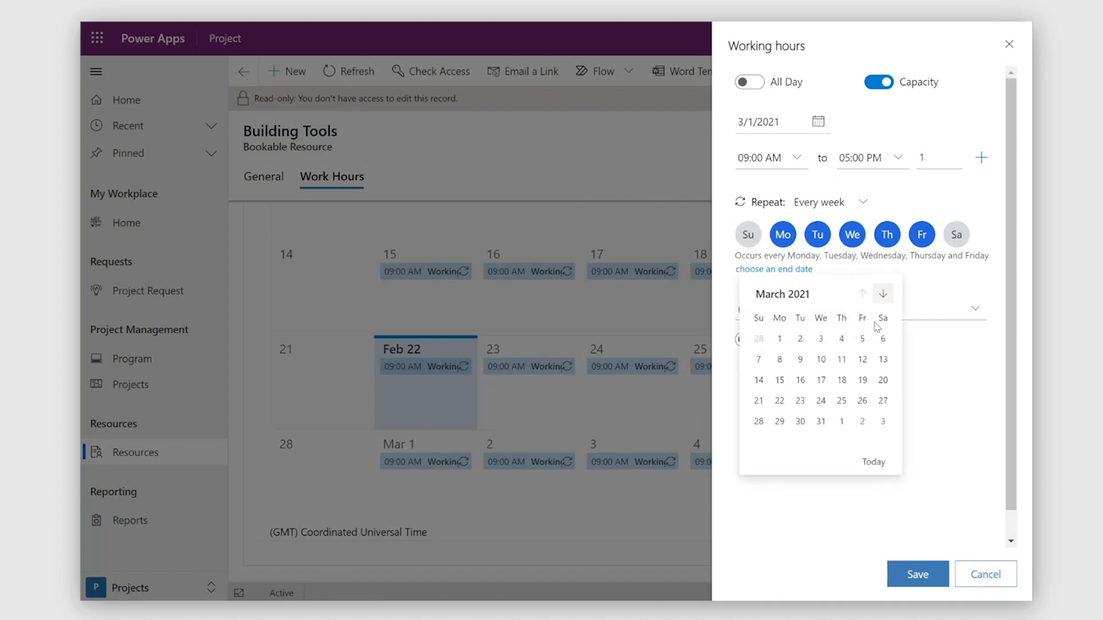
click(822, 421)
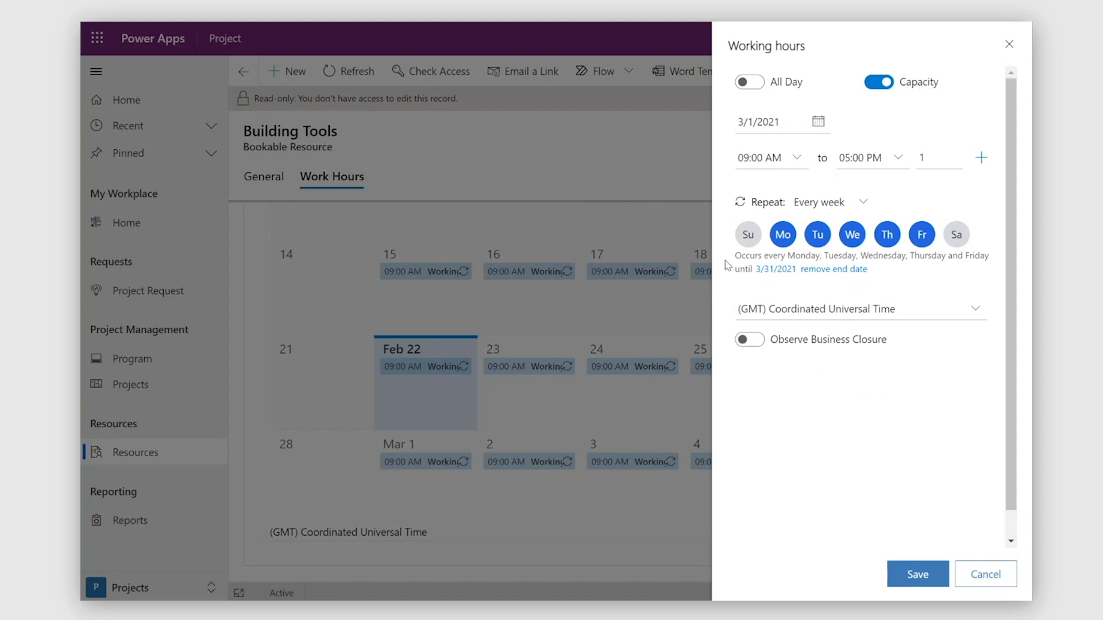
- Add Sunday and Saturday to the working days, save, check March, and go back
click(747, 235)
click(961, 238)
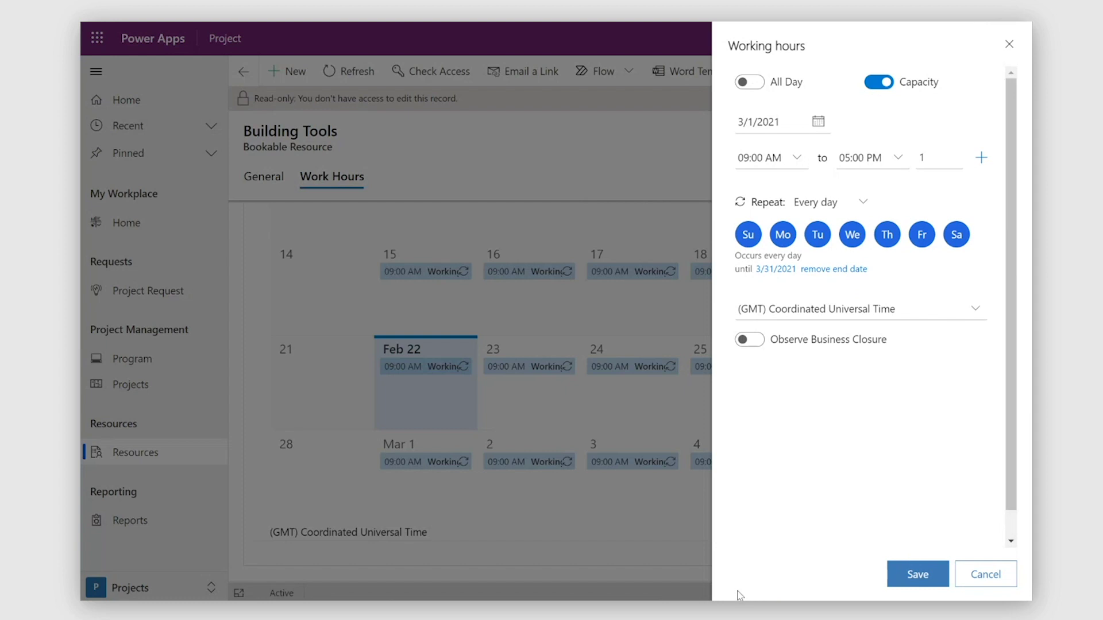
click(894, 583)
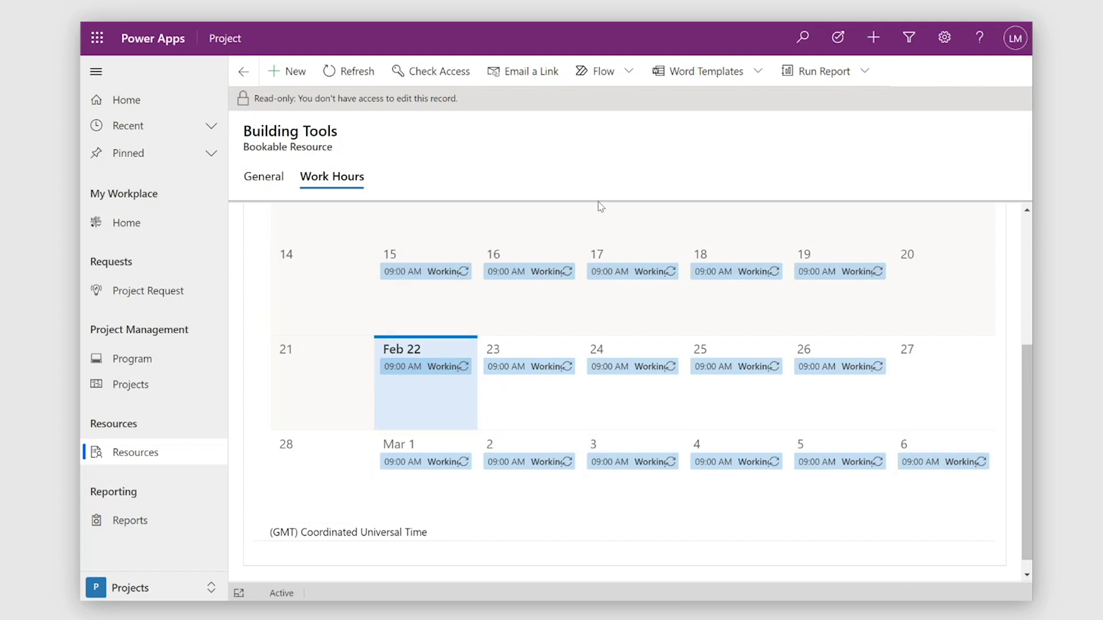
scroll(943, 219, up, 5)
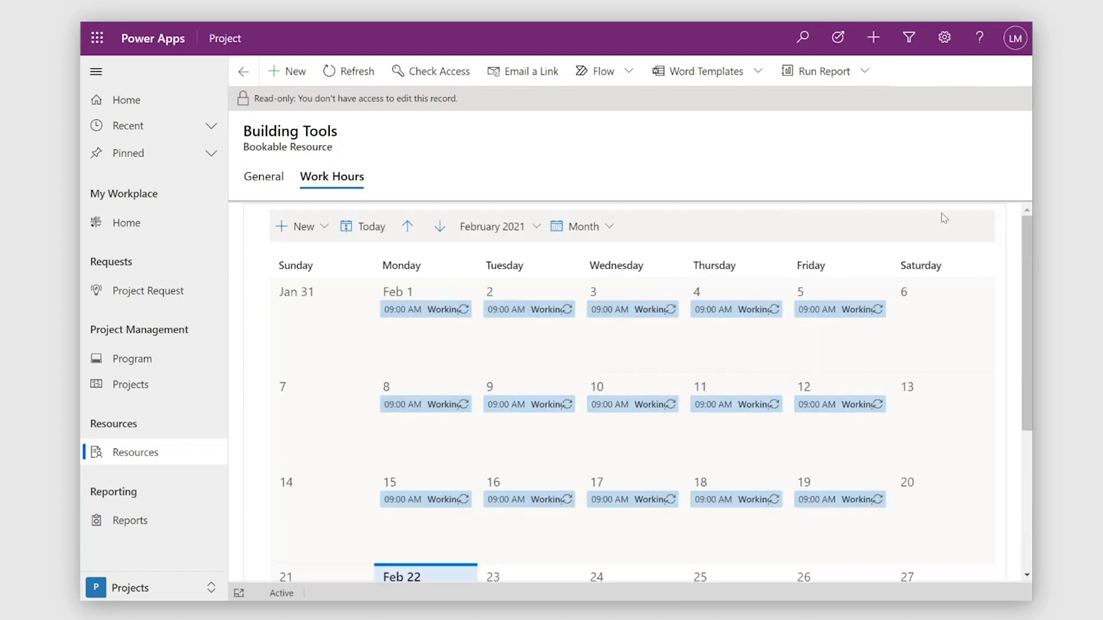
click(439, 225)
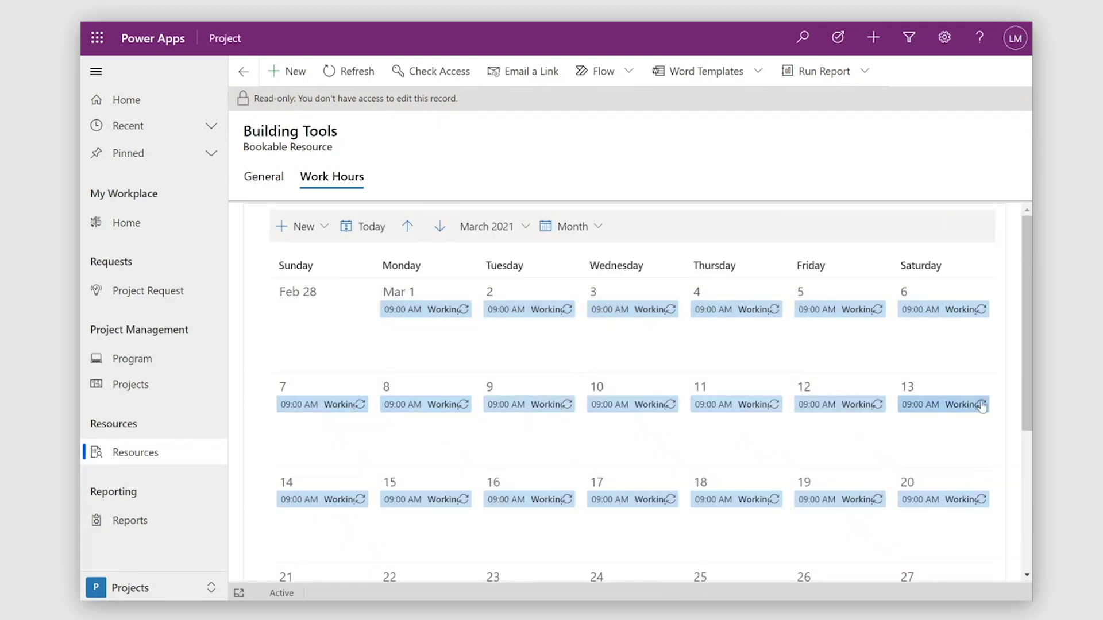
scroll(474, 460, down, 2)
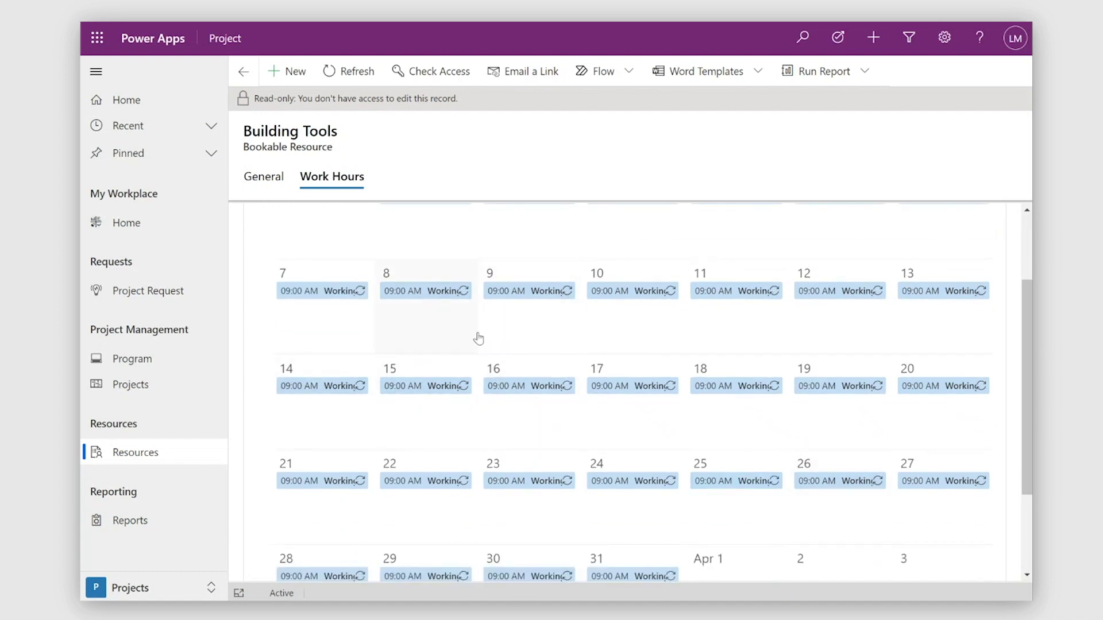
scroll(475, 337, up, 2)
click(245, 78)
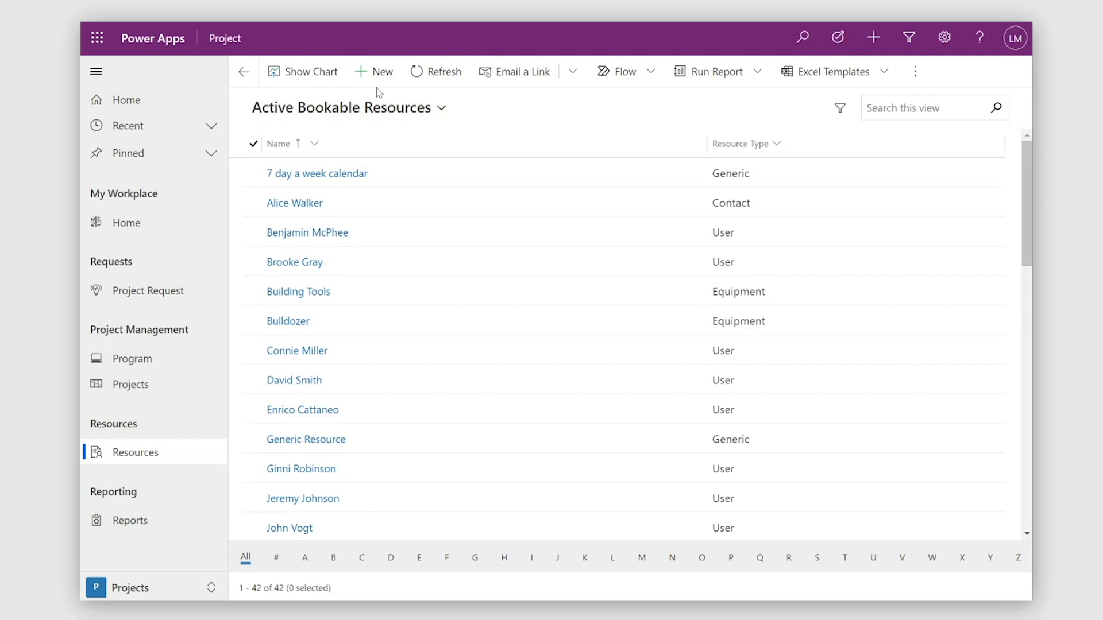
- Start a new Contact-type bookable resource and enter its name
click(379, 73)
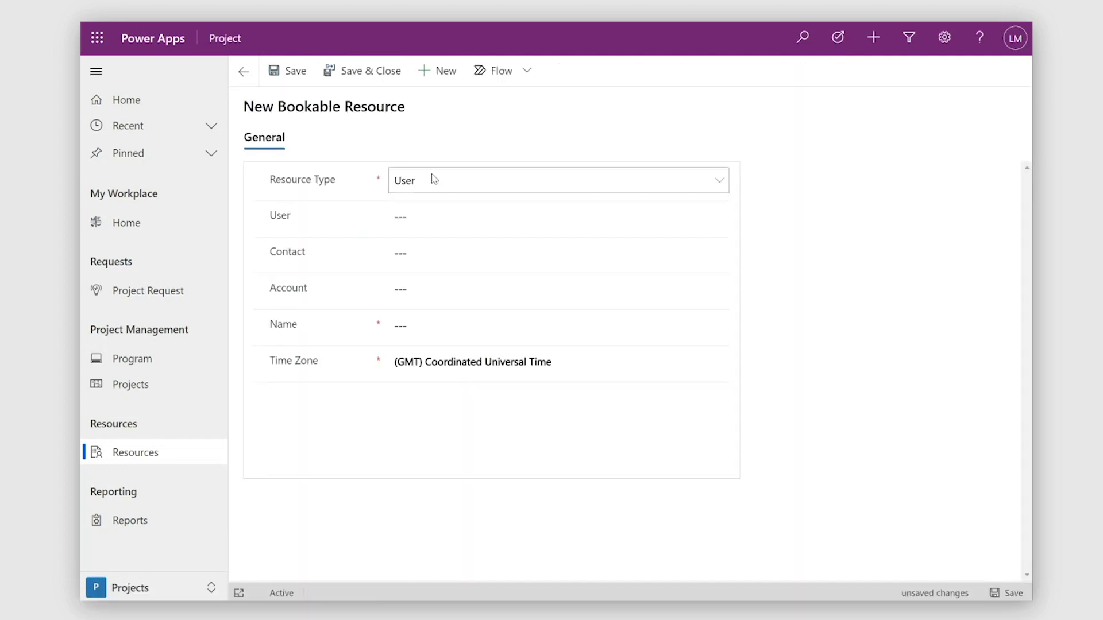
click(481, 185)
click(423, 258)
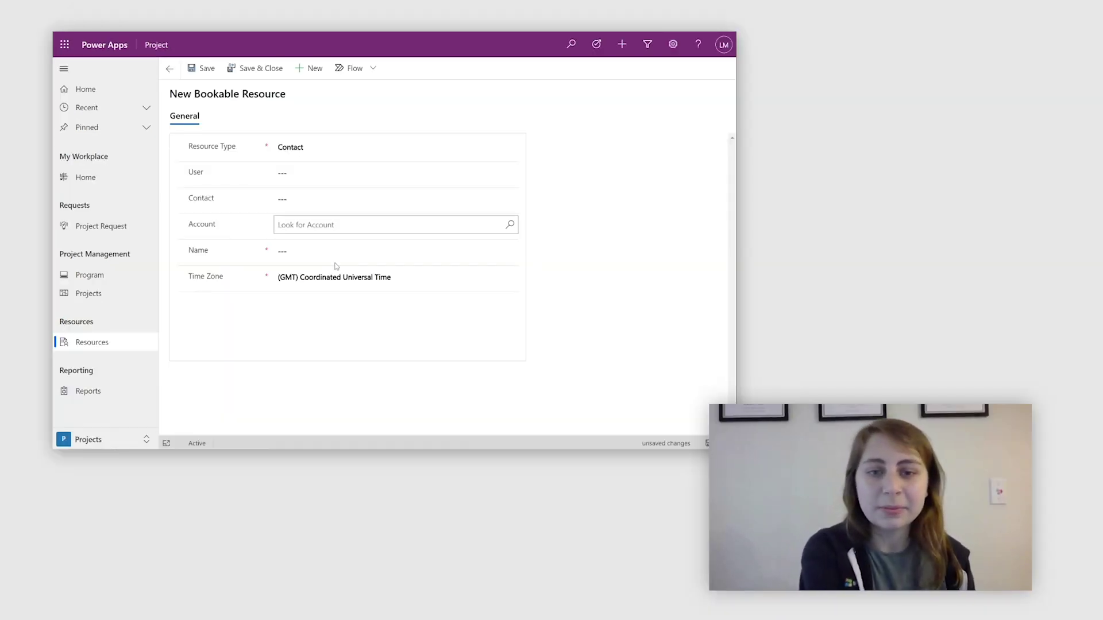
click(285, 250)
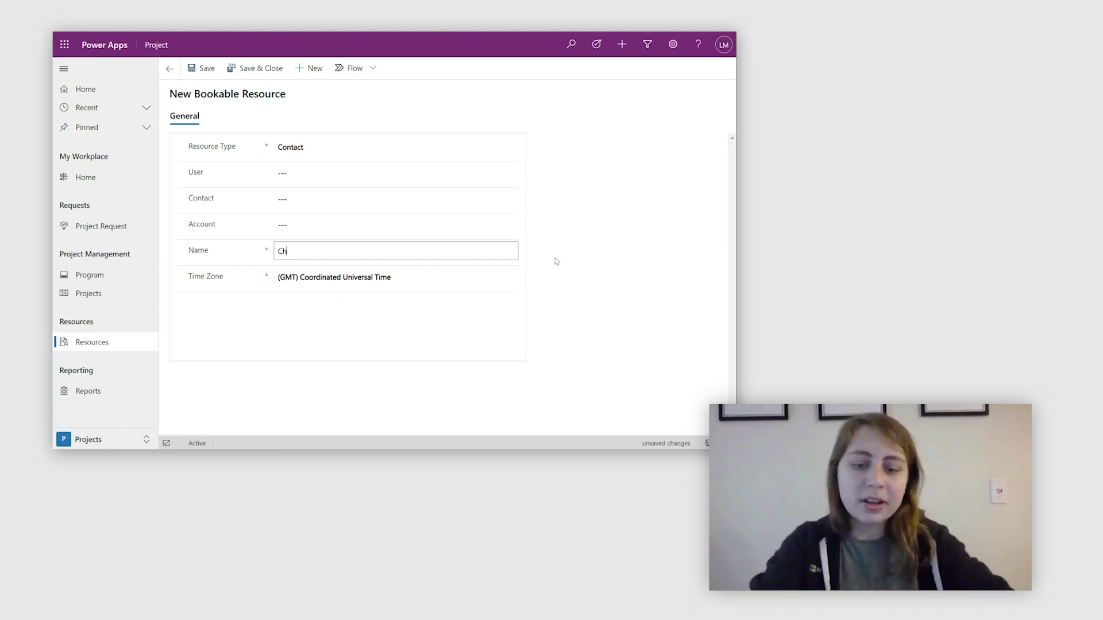
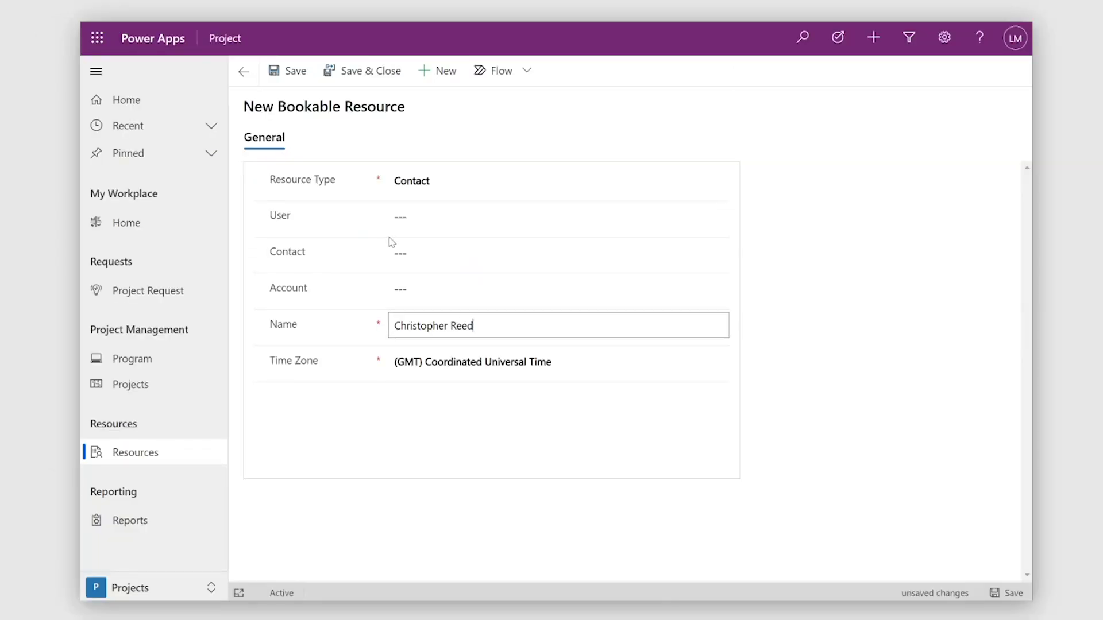
click(395, 252)
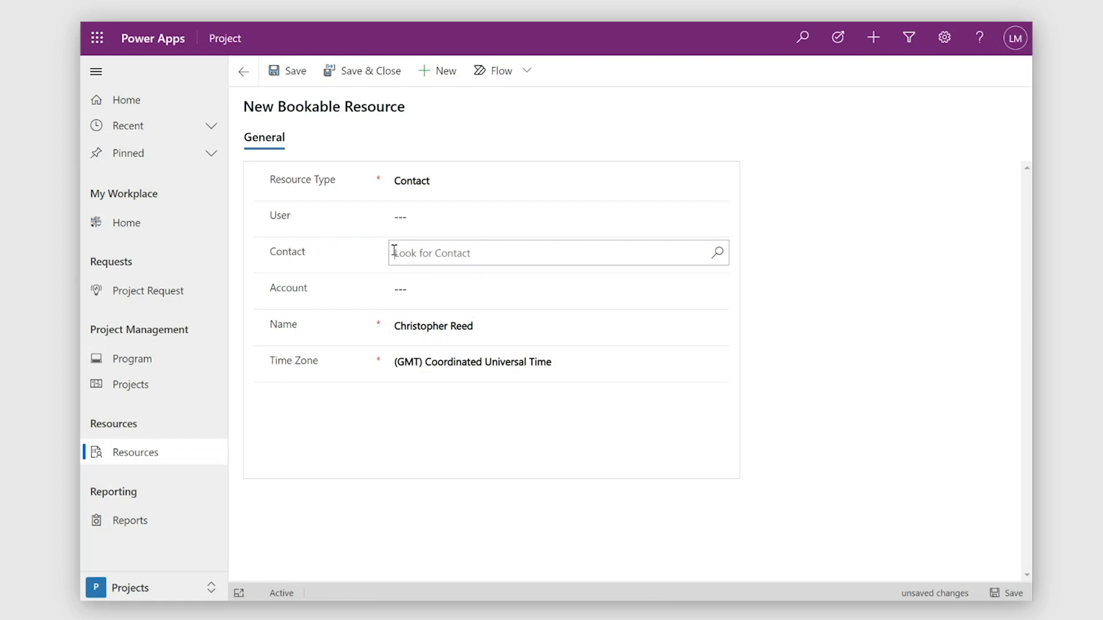
click(436, 334)
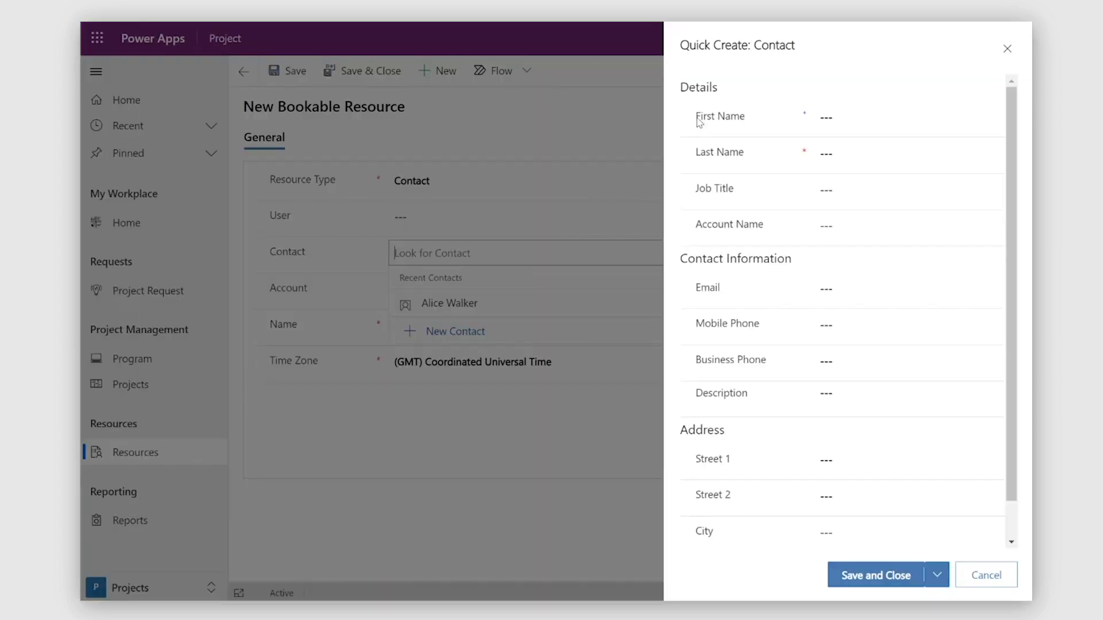
scroll(731, 399, down, 1)
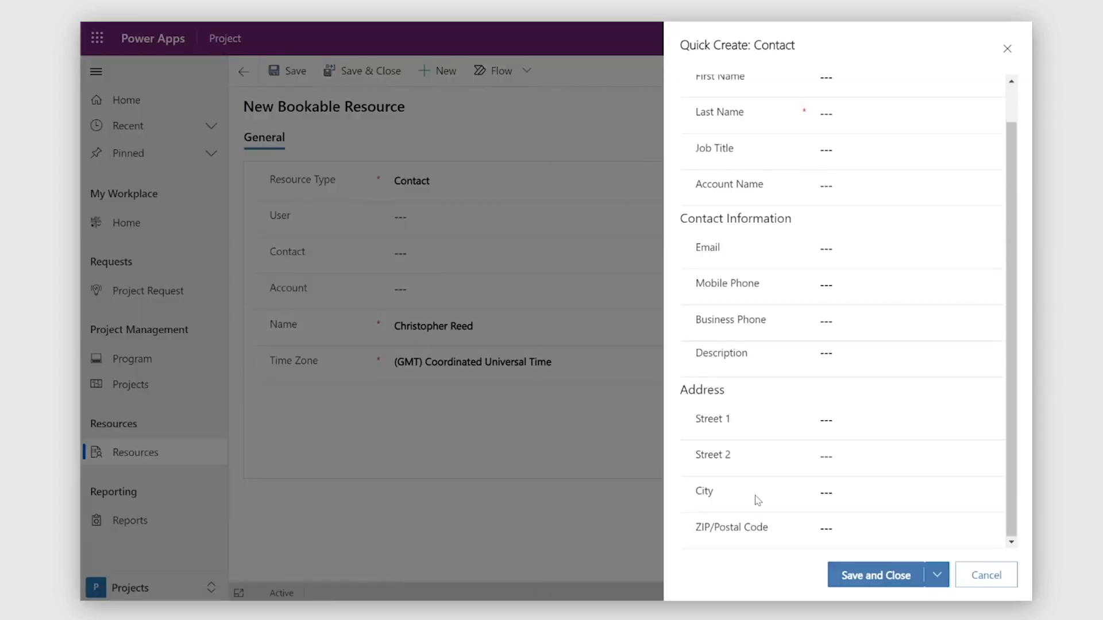
scroll(757, 500, up, 1)
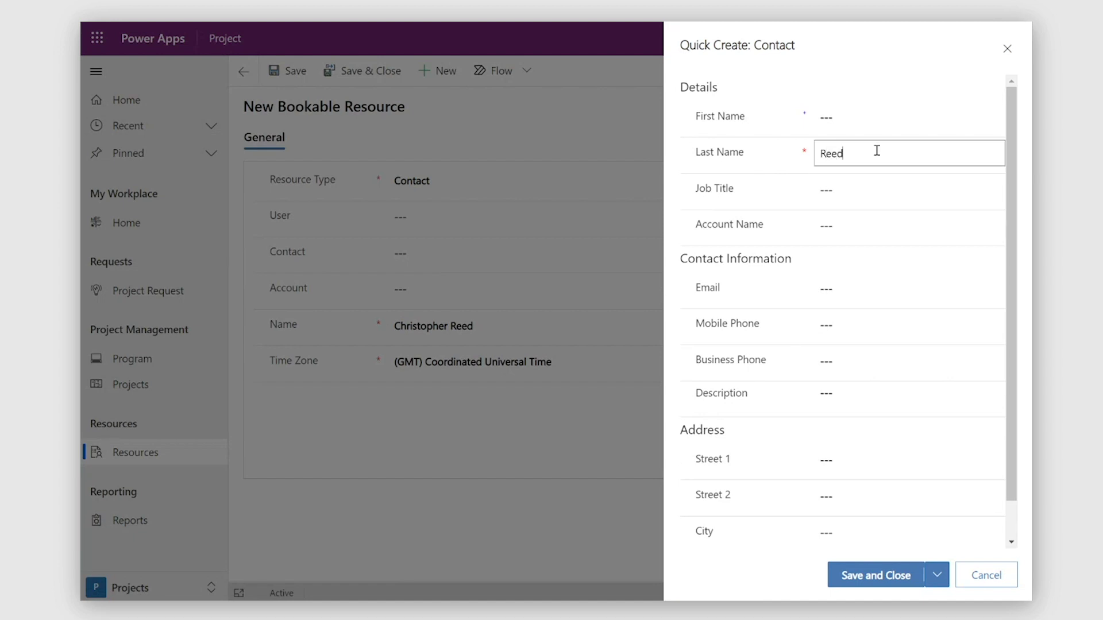
click(843, 114)
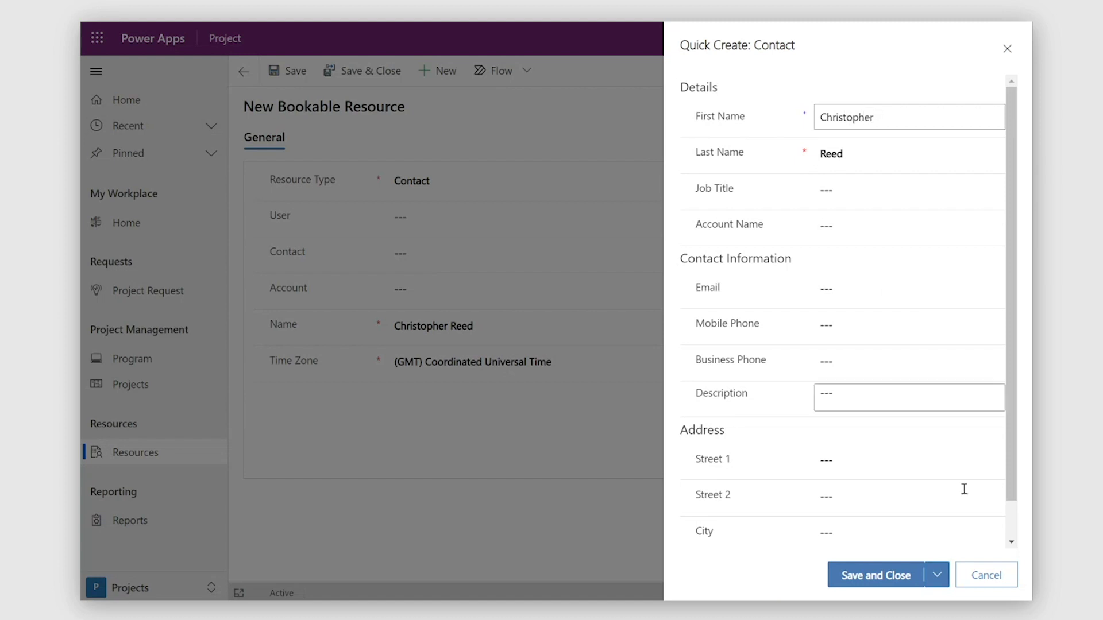
click(890, 574)
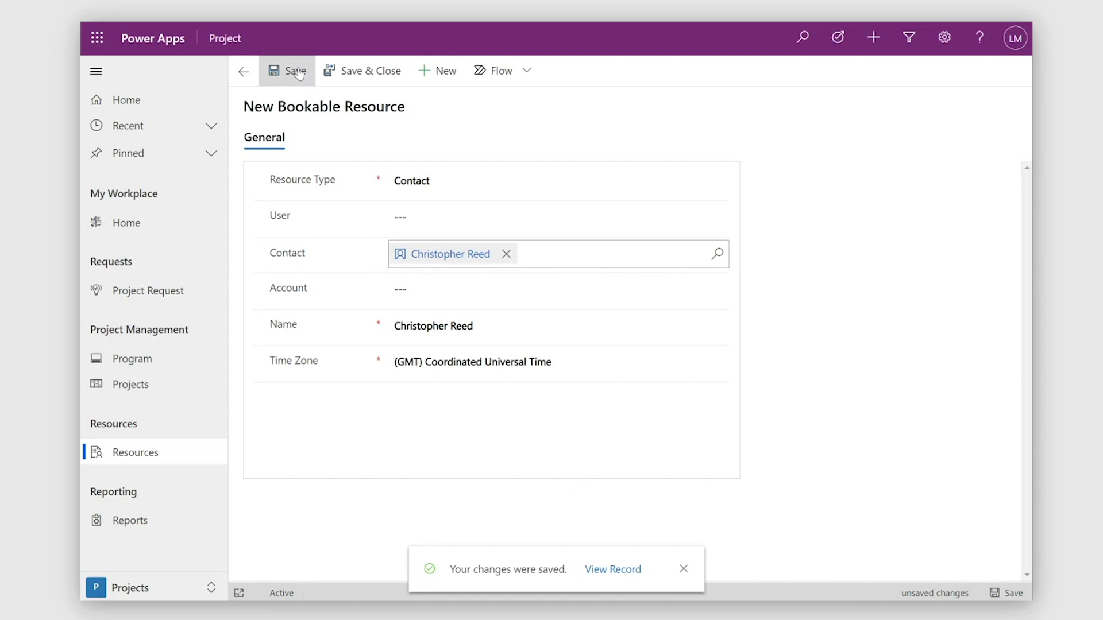
click(299, 73)
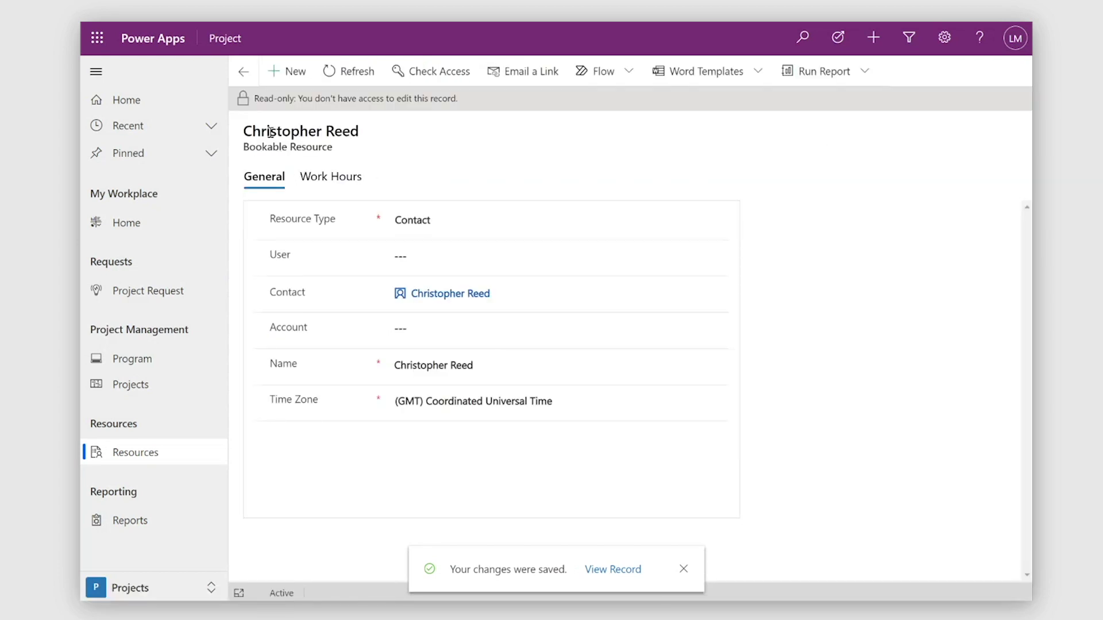
click(339, 176)
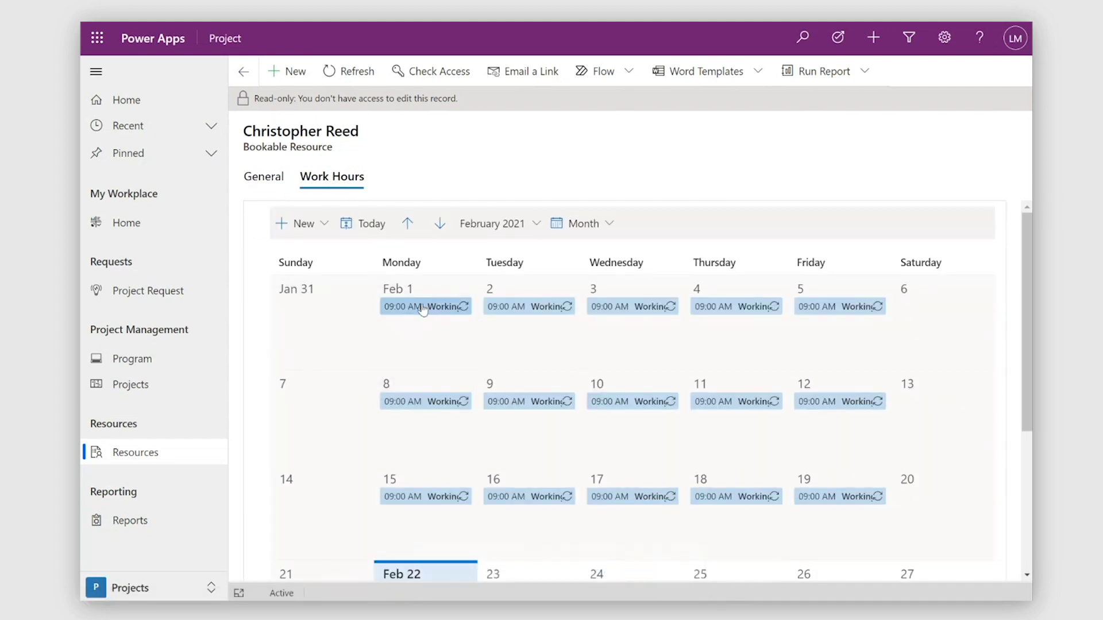
click(426, 308)
click(511, 363)
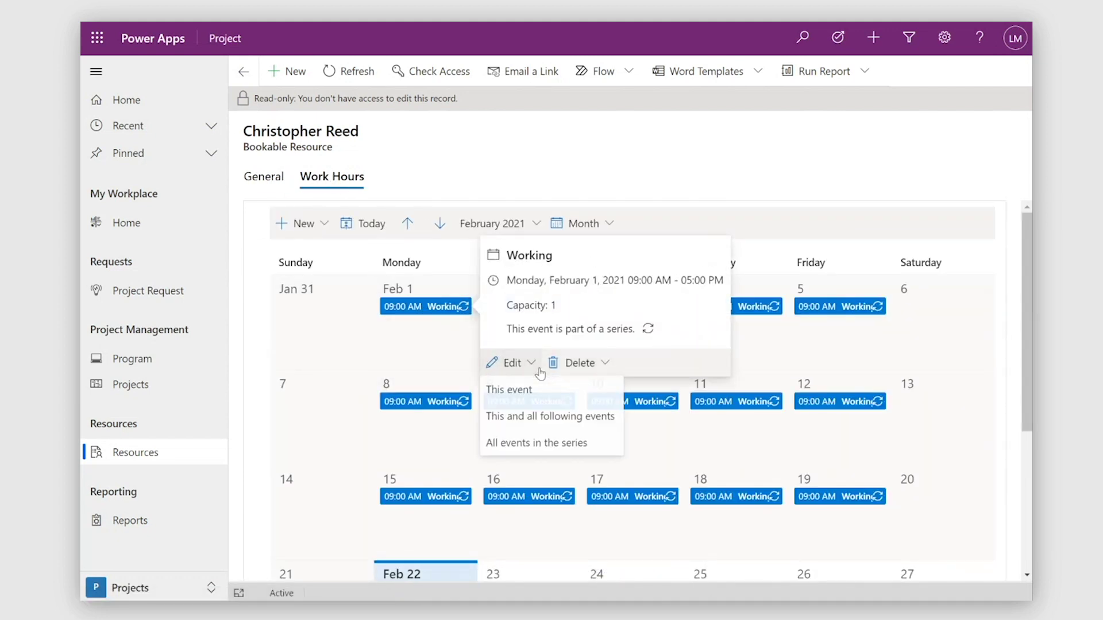
click(552, 444)
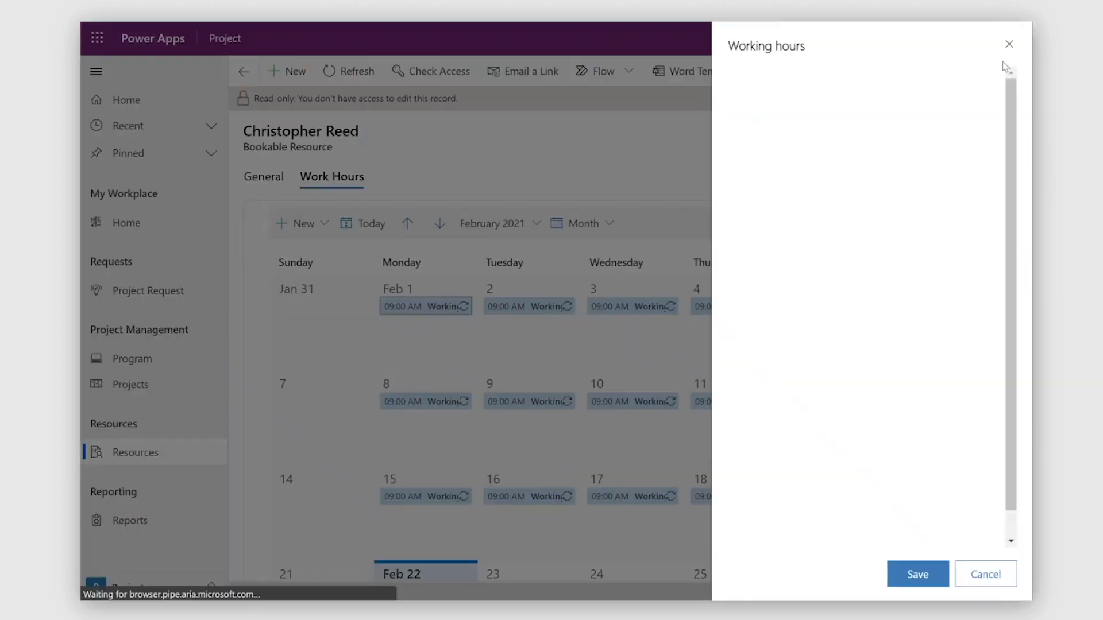
click(781, 240)
click(817, 240)
click(852, 240)
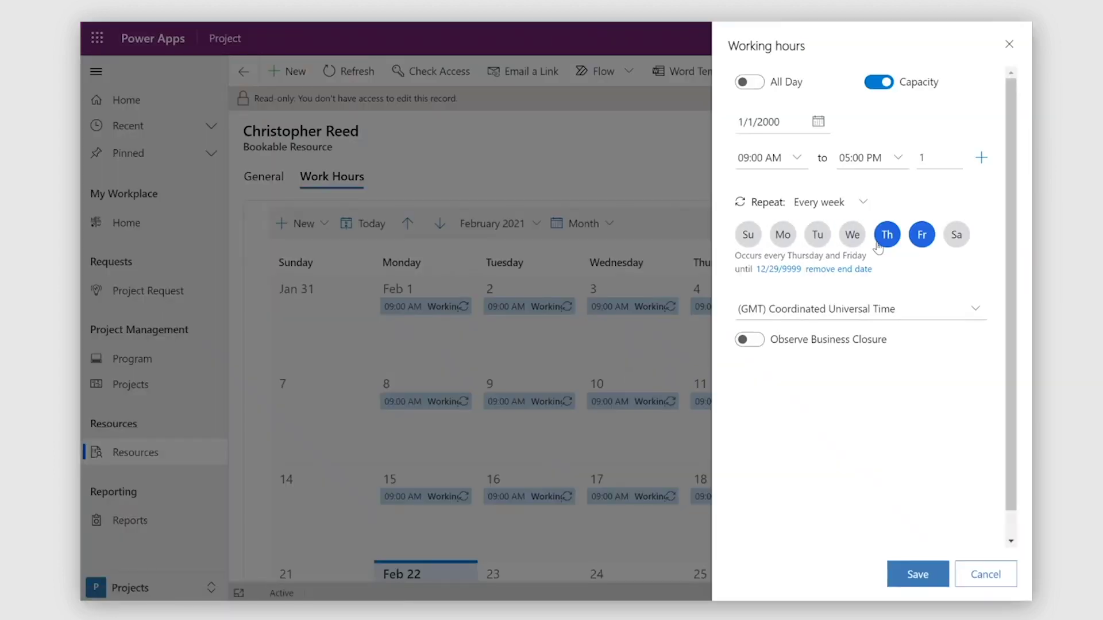
click(887, 240)
click(921, 241)
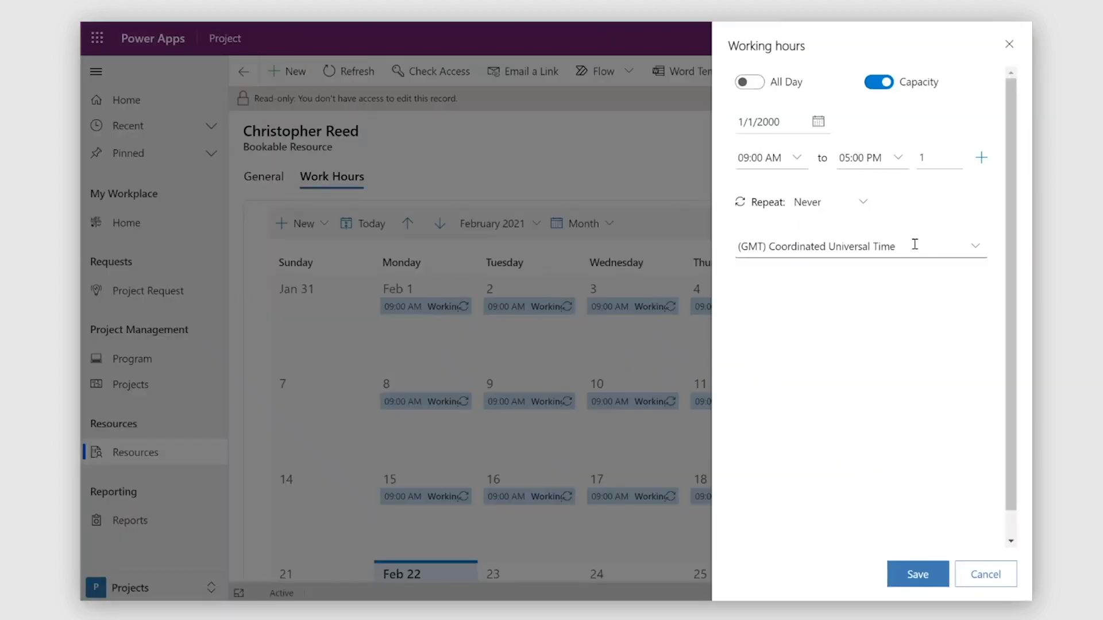
- Make the hours repeat every day with only Saturday and Sunday, save, and go back
click(862, 204)
click(816, 254)
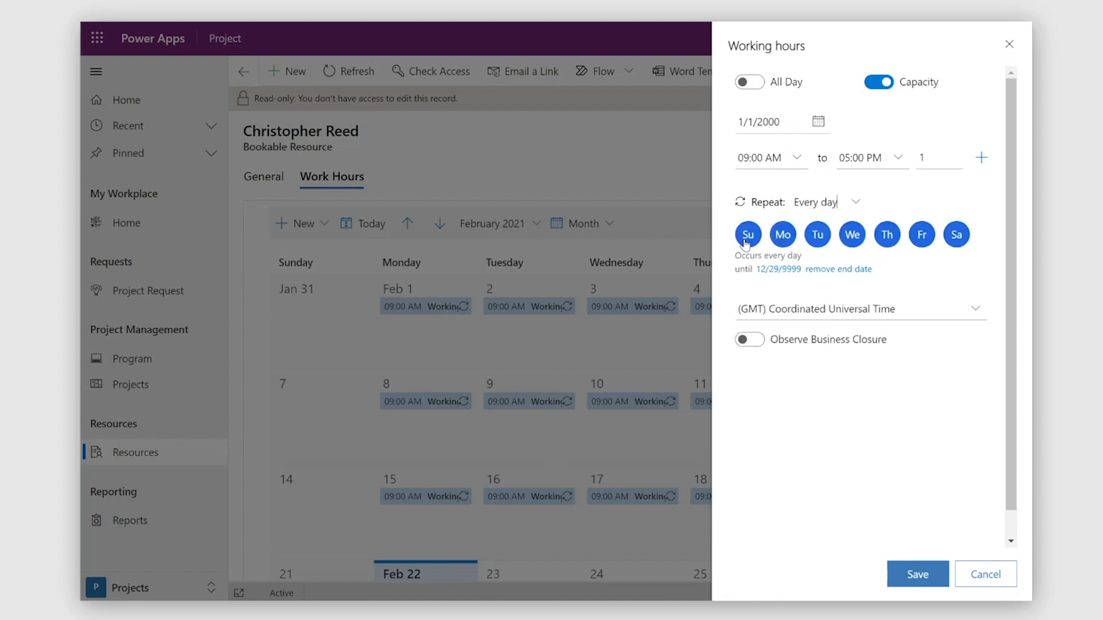
click(782, 237)
click(818, 236)
click(852, 236)
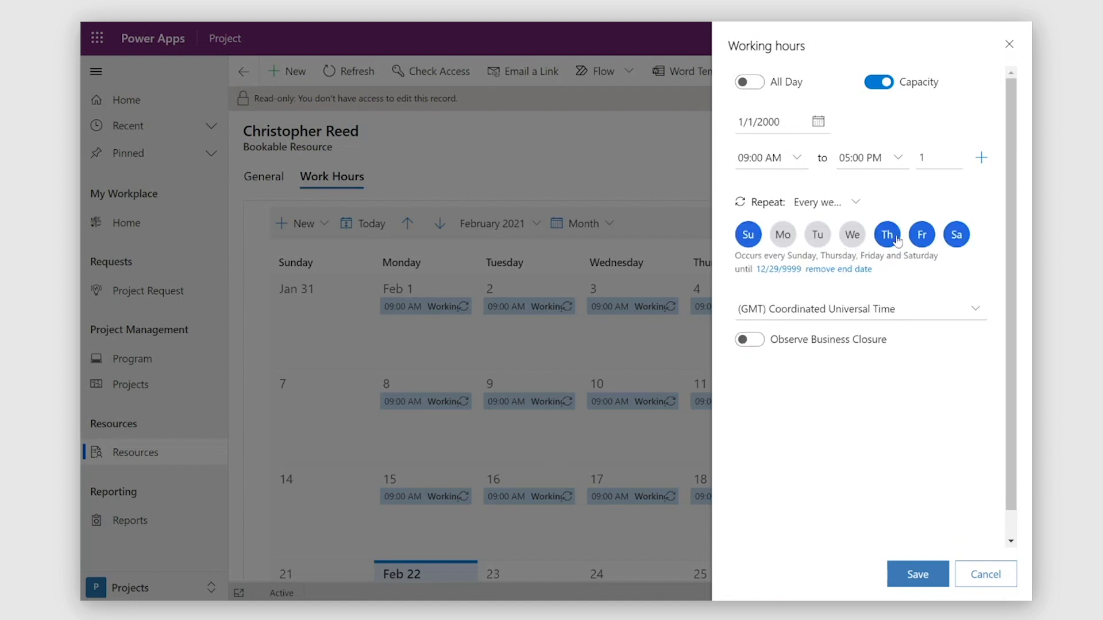
click(887, 236)
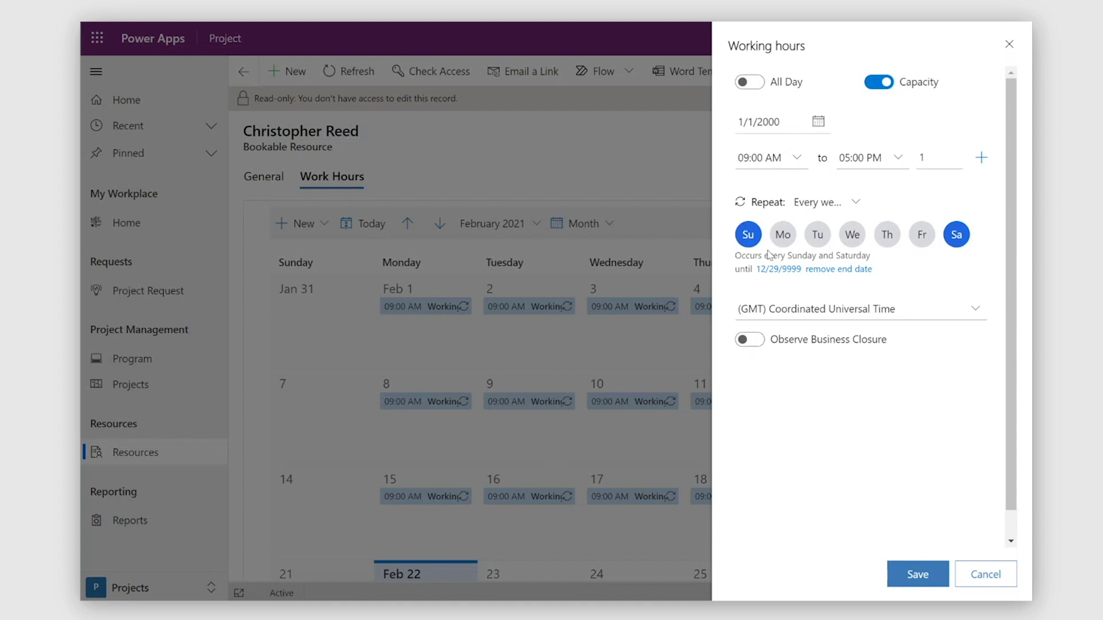
click(918, 573)
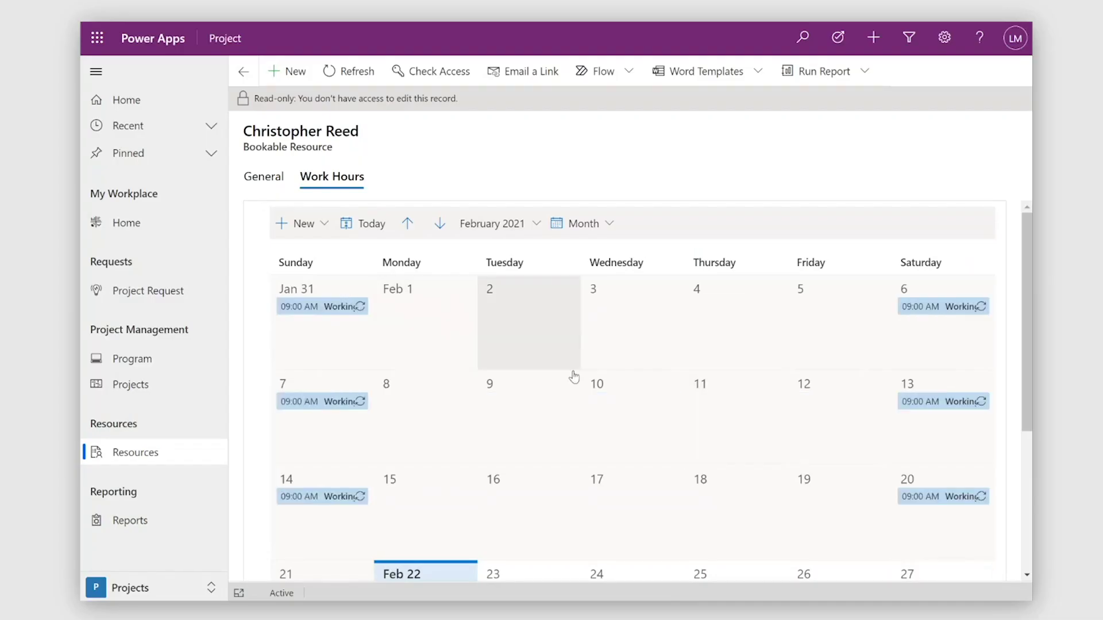
scroll(775, 388, down, 3)
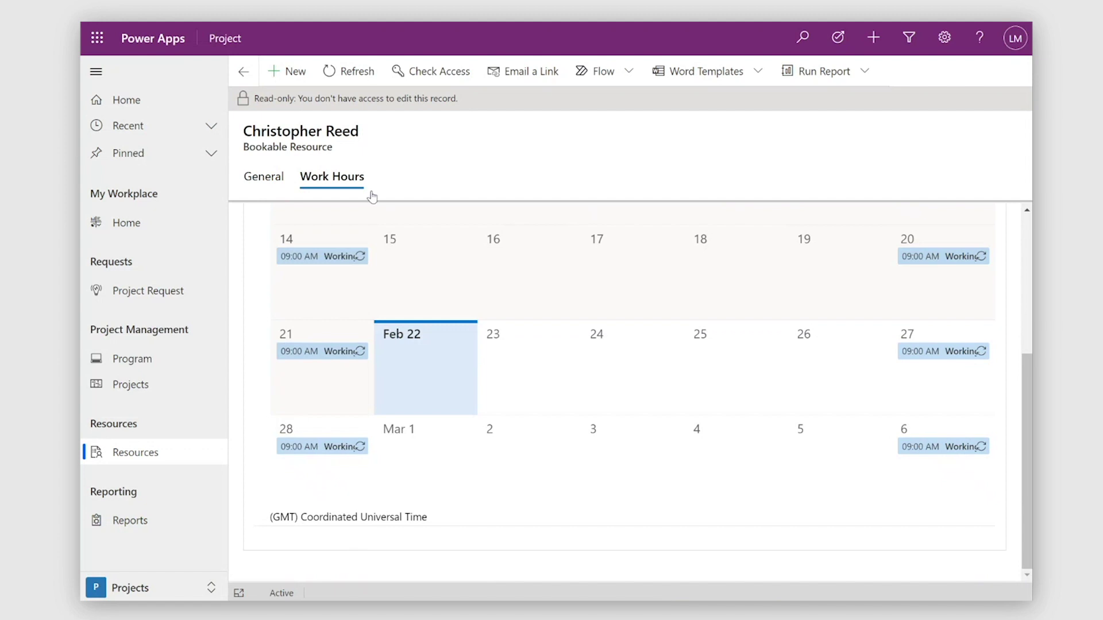
scroll(689, 327, up, 3)
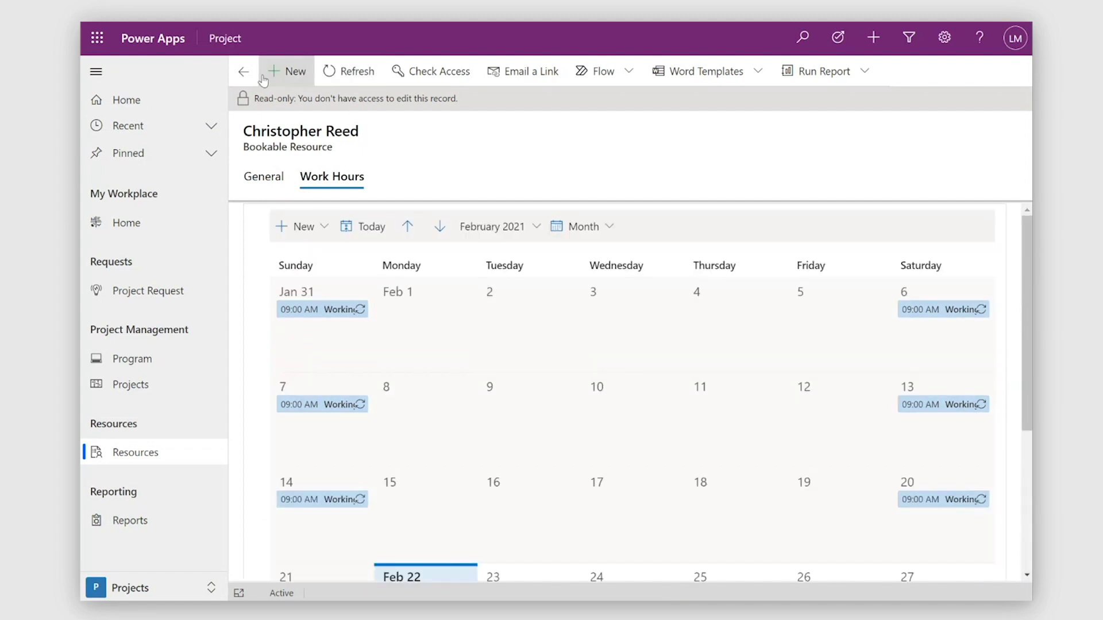
click(244, 72)
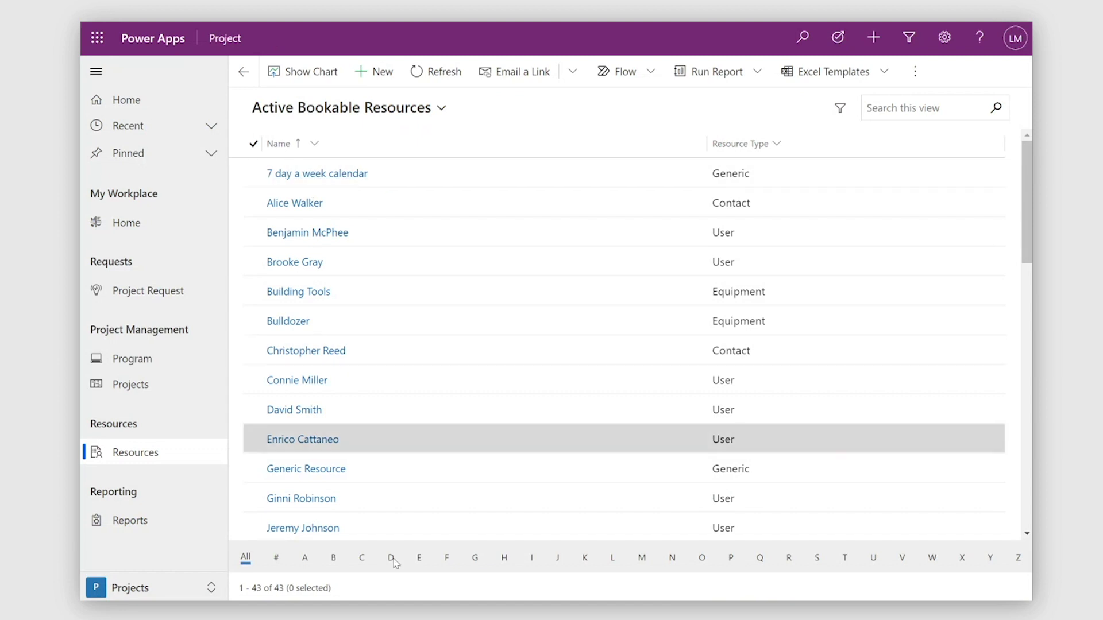
scroll(458, 383, down, 3)
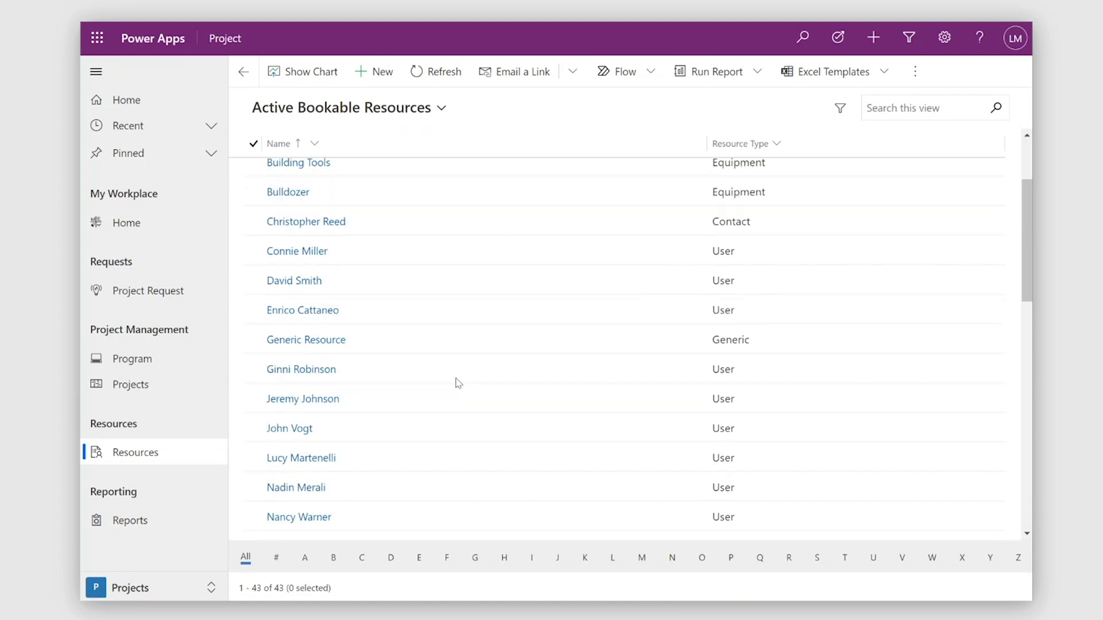
scroll(458, 383, down, 3)
scroll(457, 367, up, 3)
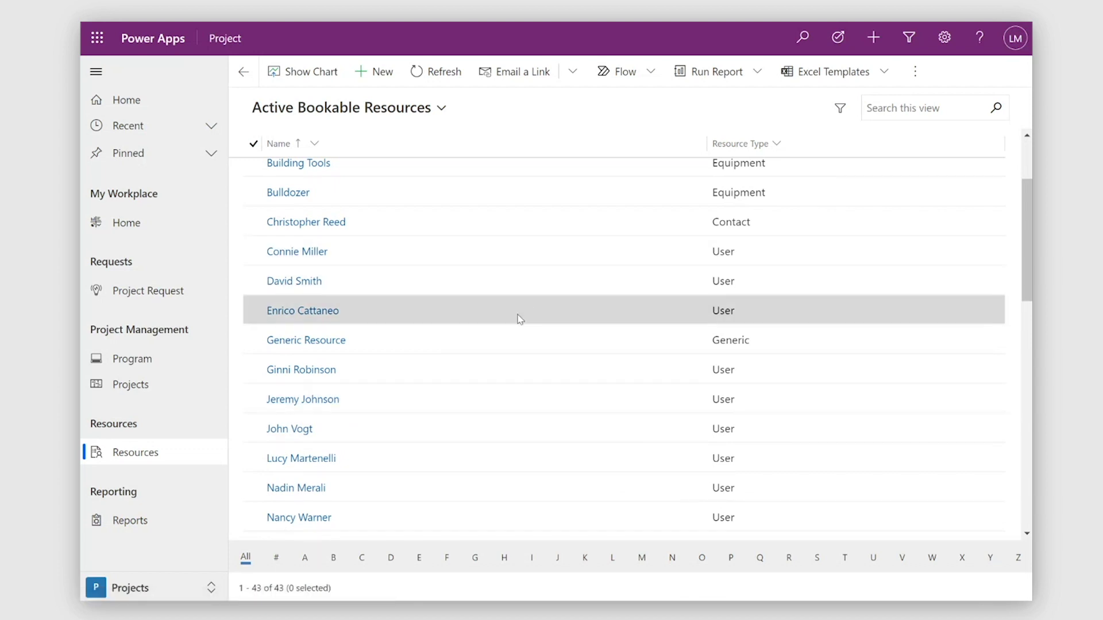
scroll(509, 332, down, 3)
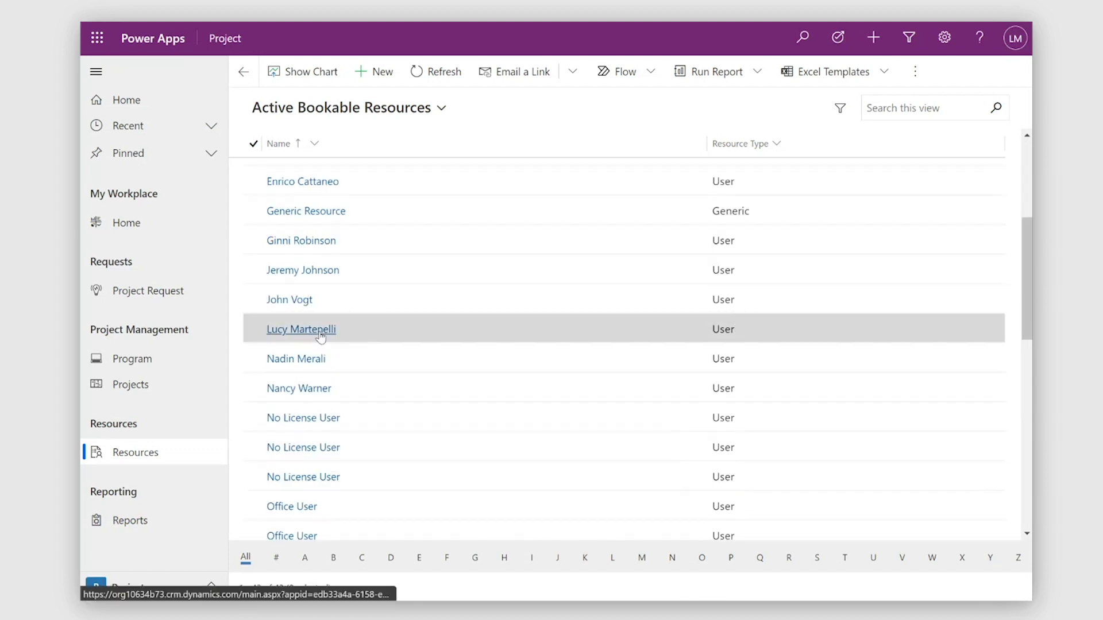
click(301, 330)
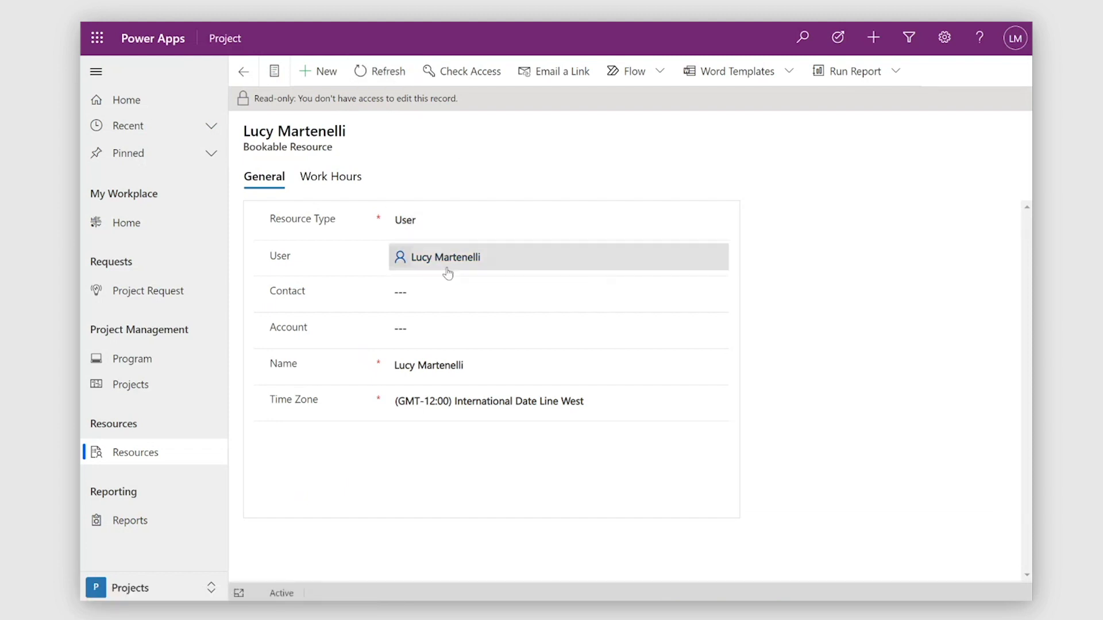
click(336, 179)
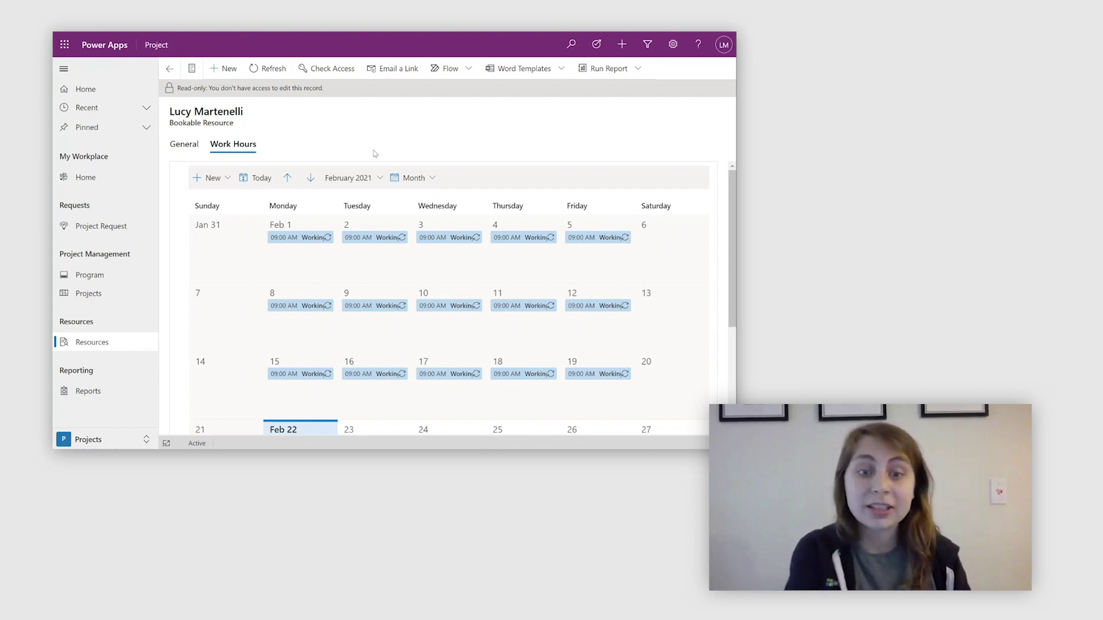
scroll(387, 223, down, 1)
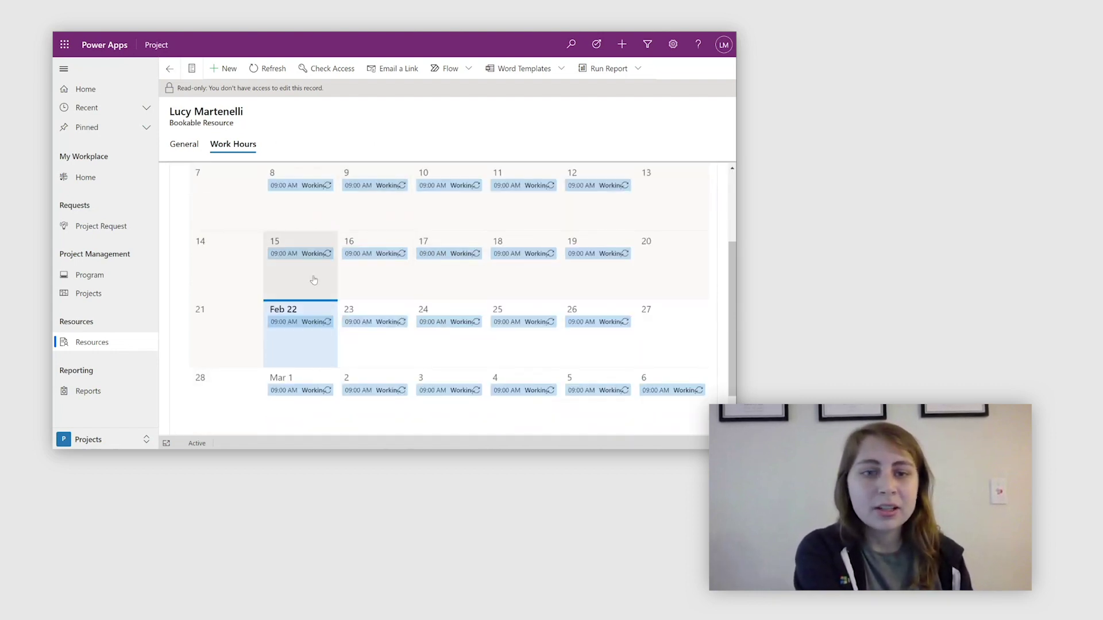
scroll(303, 275, up, 2)
click(310, 181)
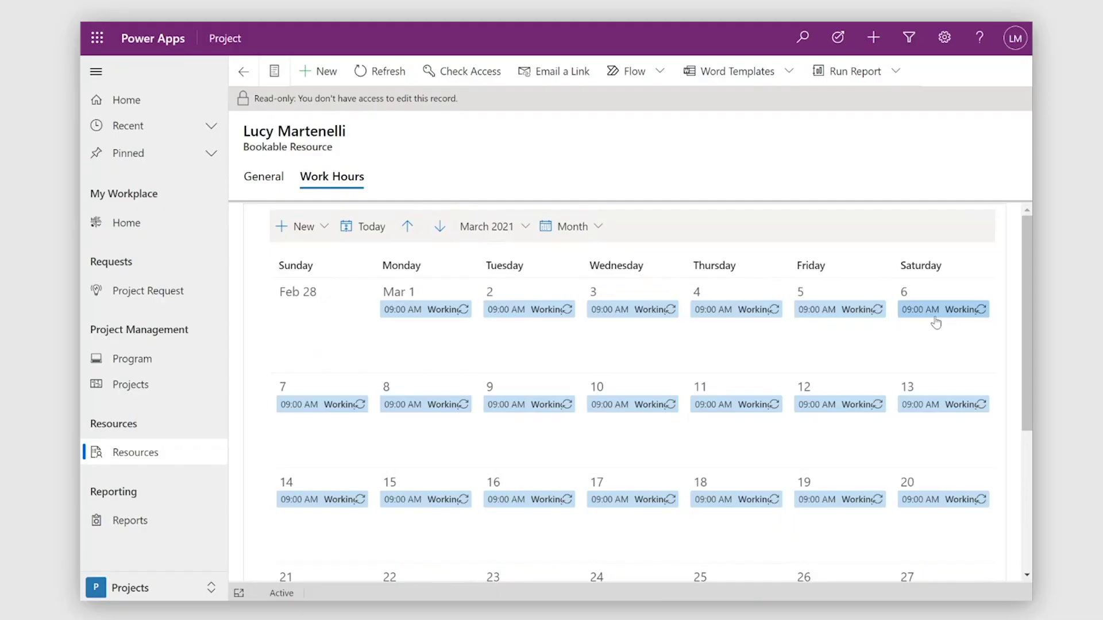
scroll(362, 363, down, 1)
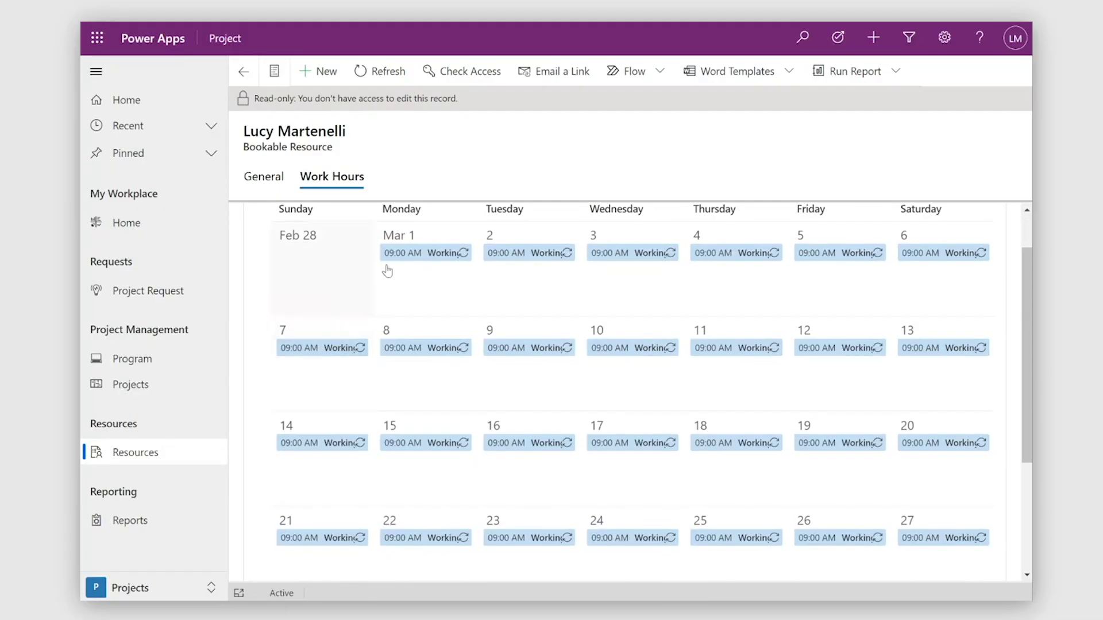
scroll(505, 449, down, 2)
scroll(514, 463, down, 1)
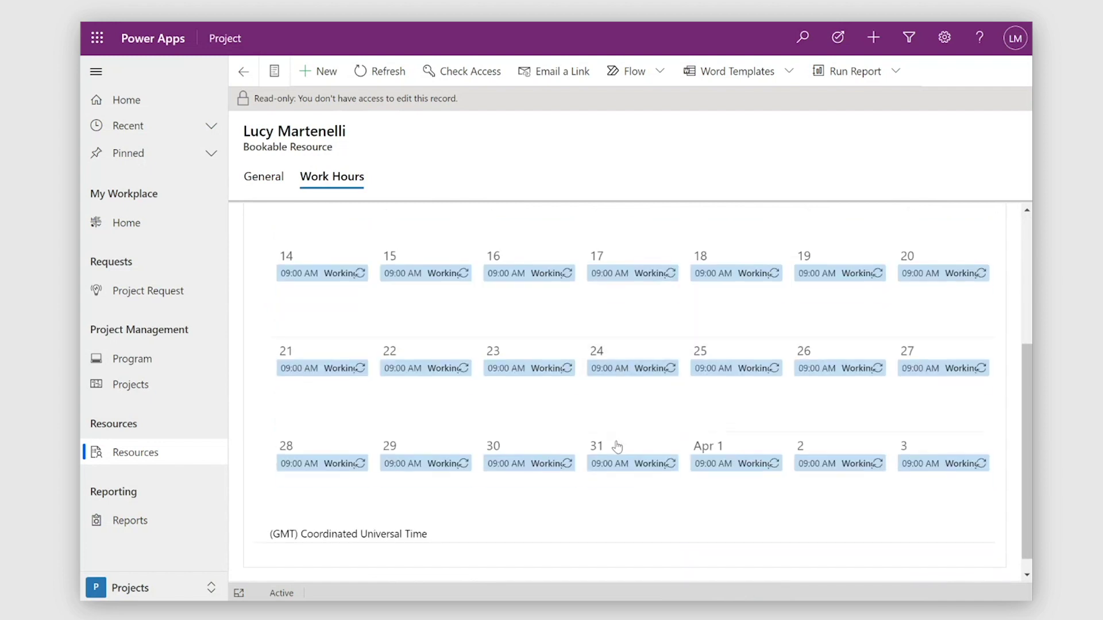
scroll(606, 492, up, 3)
click(243, 72)
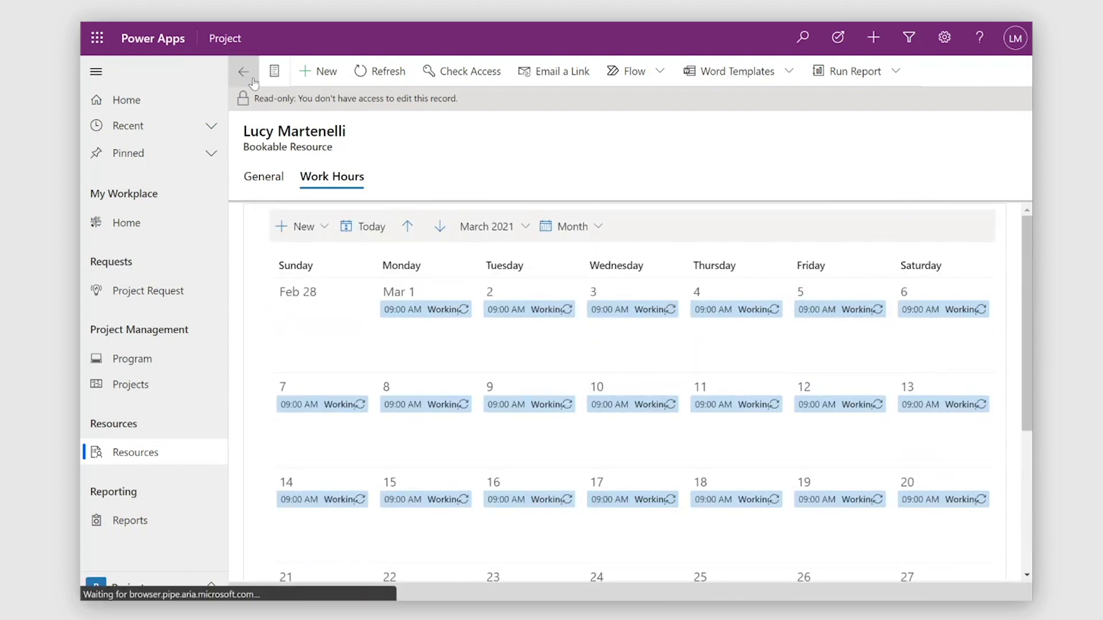
- Launch Project for the web from the app launcher's All apps list
click(97, 39)
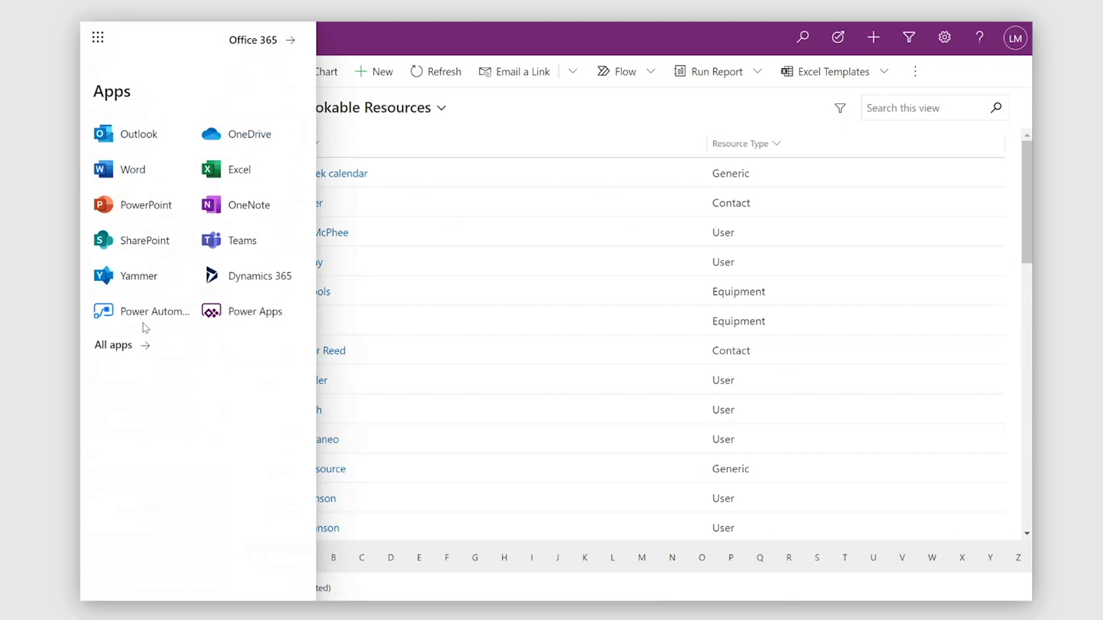
click(110, 346)
scroll(173, 285, down, 5)
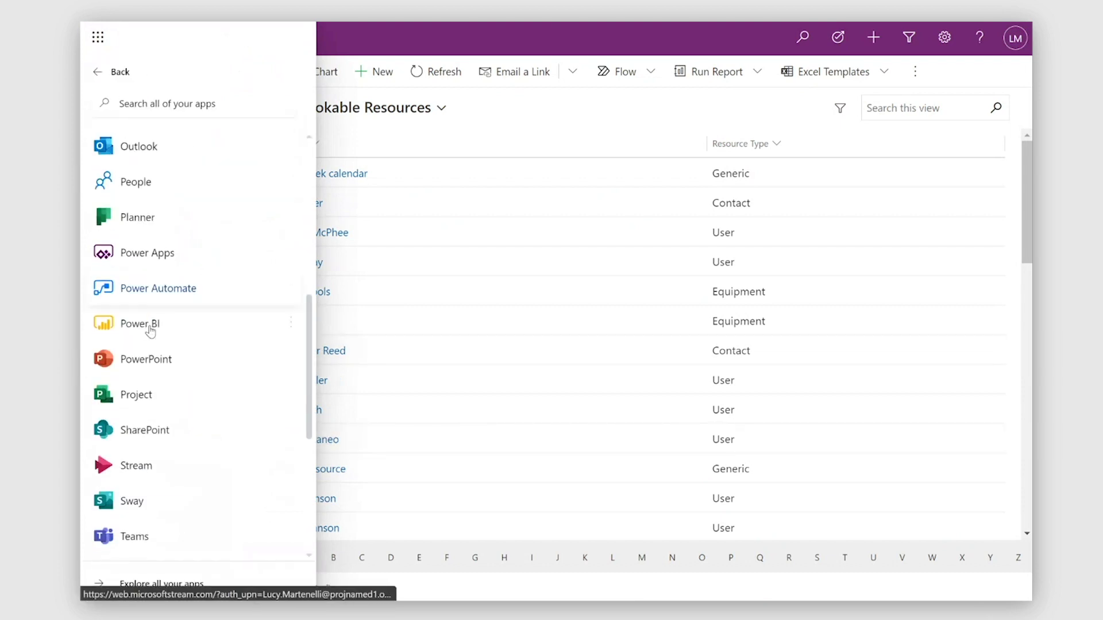
scroll(147, 325, down, 4)
scroll(148, 320, up, 2)
click(136, 205)
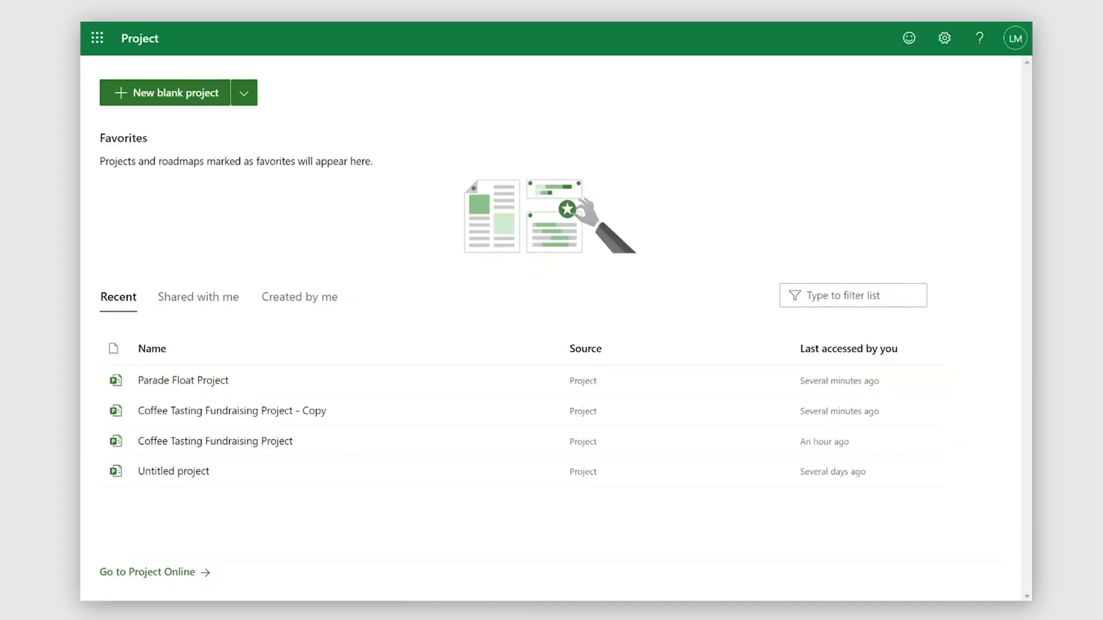
- Open Parade Float Project and review its four group members list
click(192, 382)
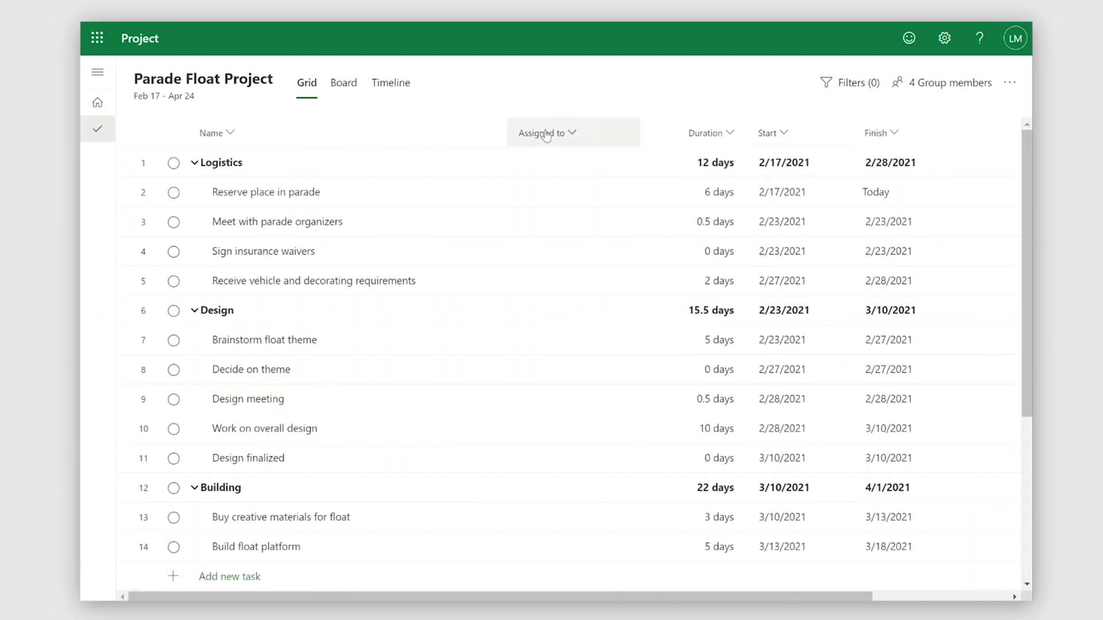
click(922, 86)
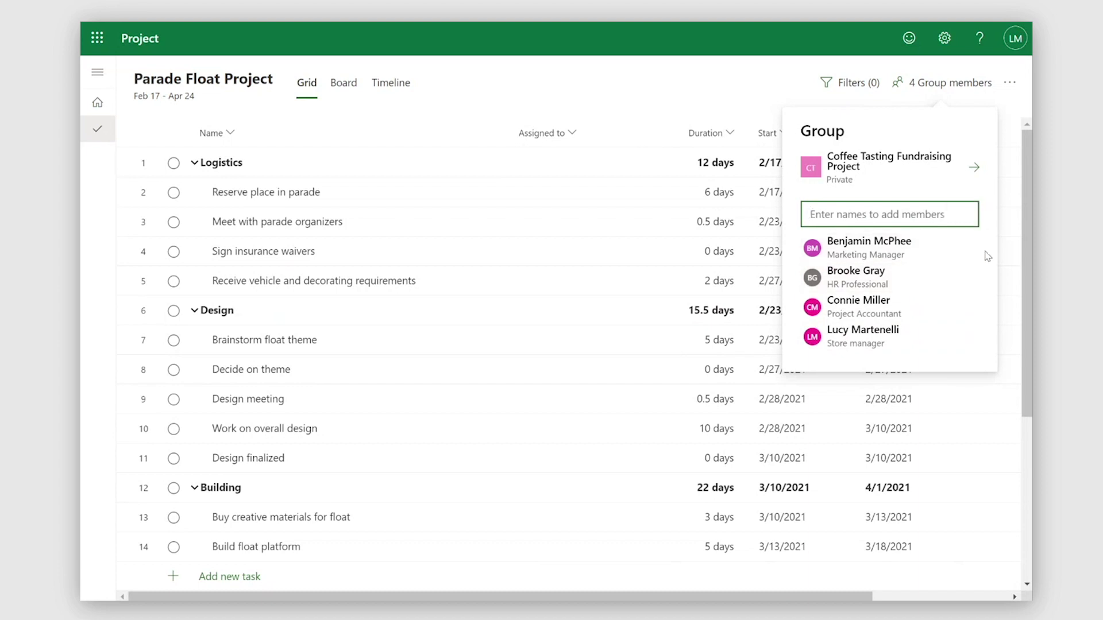
click(652, 86)
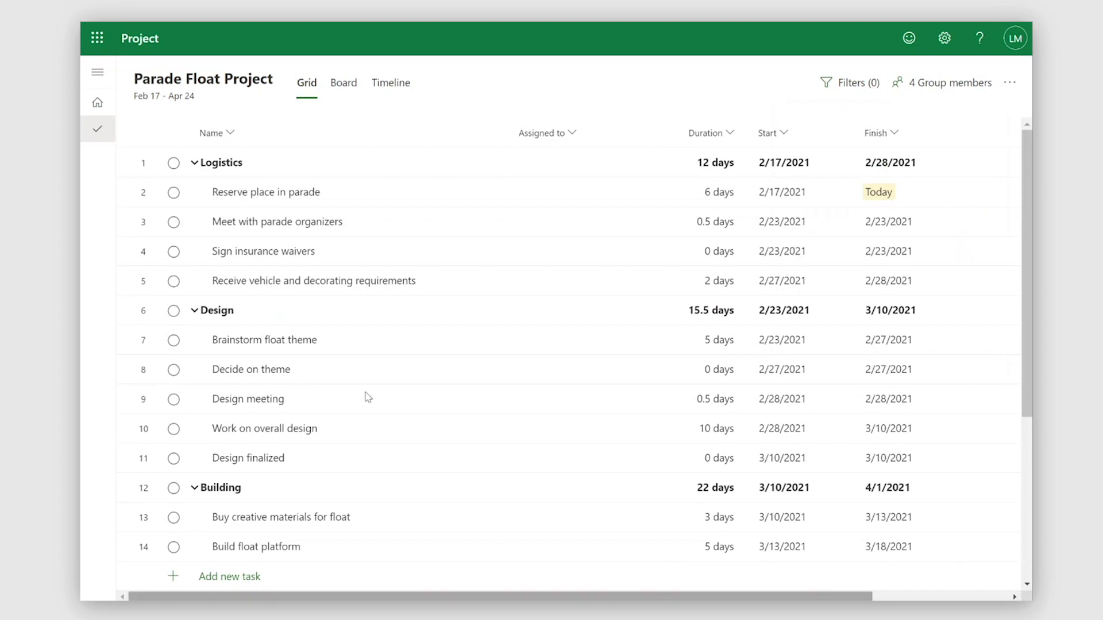
scroll(508, 328, down, 3)
scroll(487, 371, down, 2)
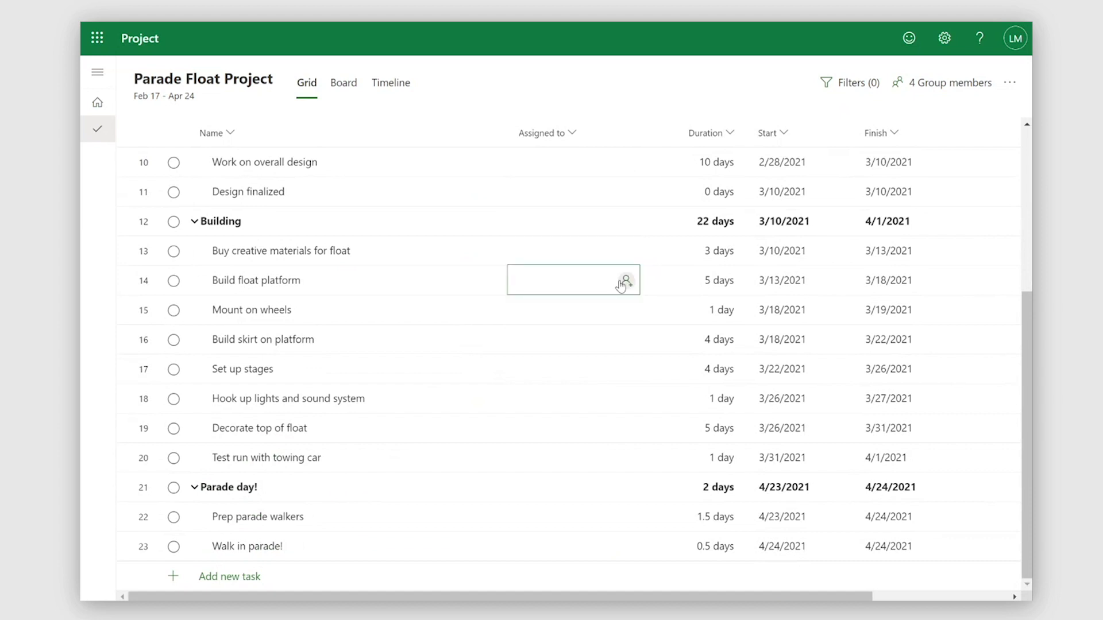
- Pick Building Tools as assignee for rows 14 and 16 (Build float platform, Build skirt on platform)
click(624, 282)
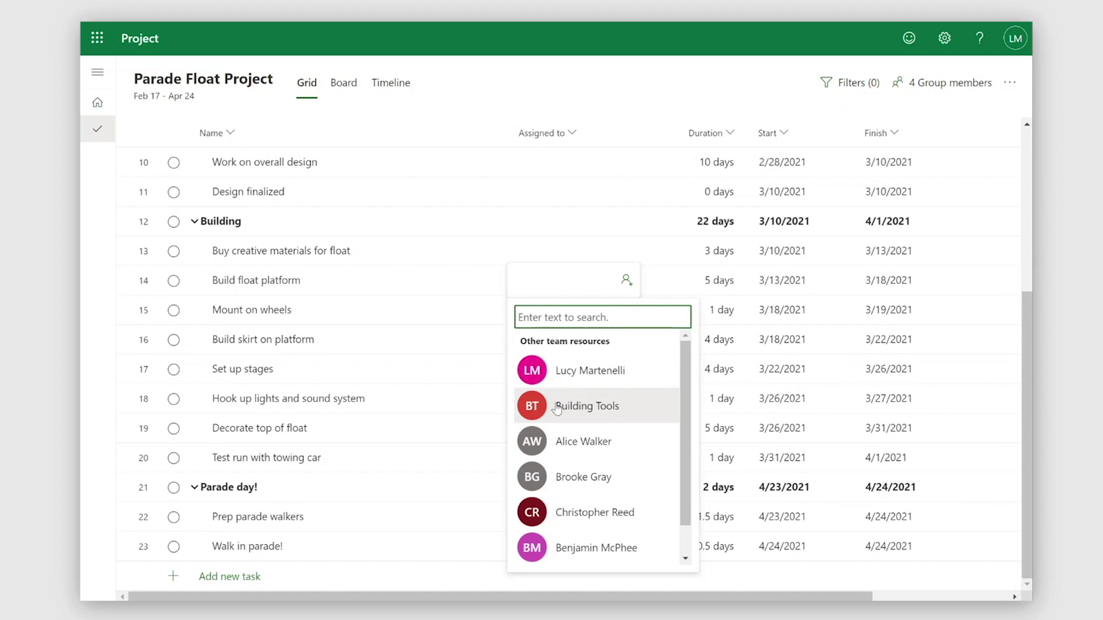
text(building)
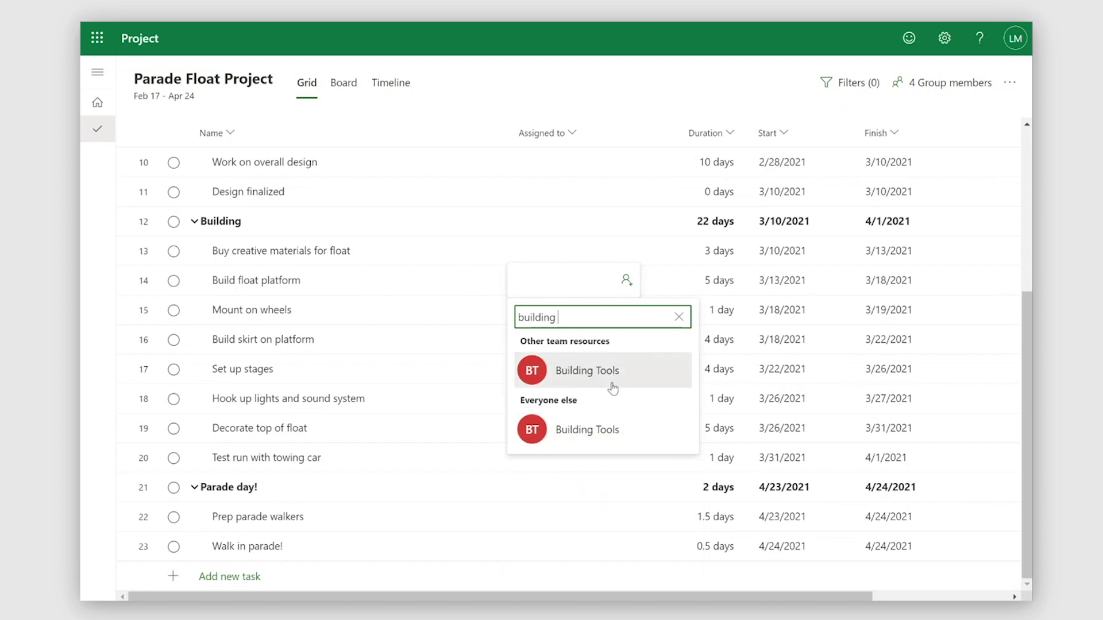
click(619, 437)
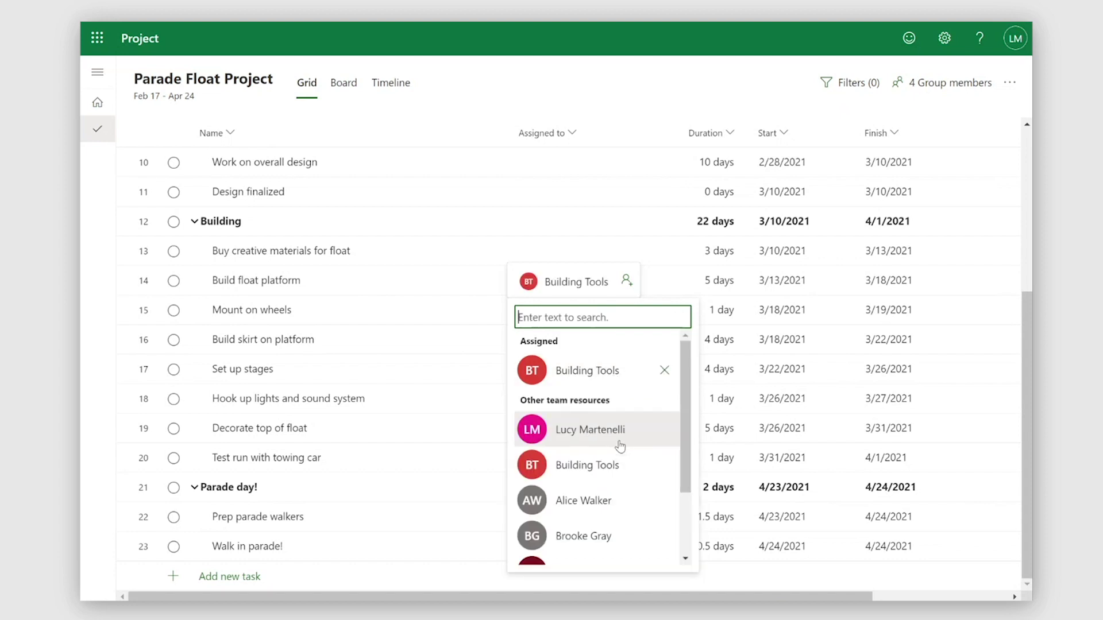
click(324, 429)
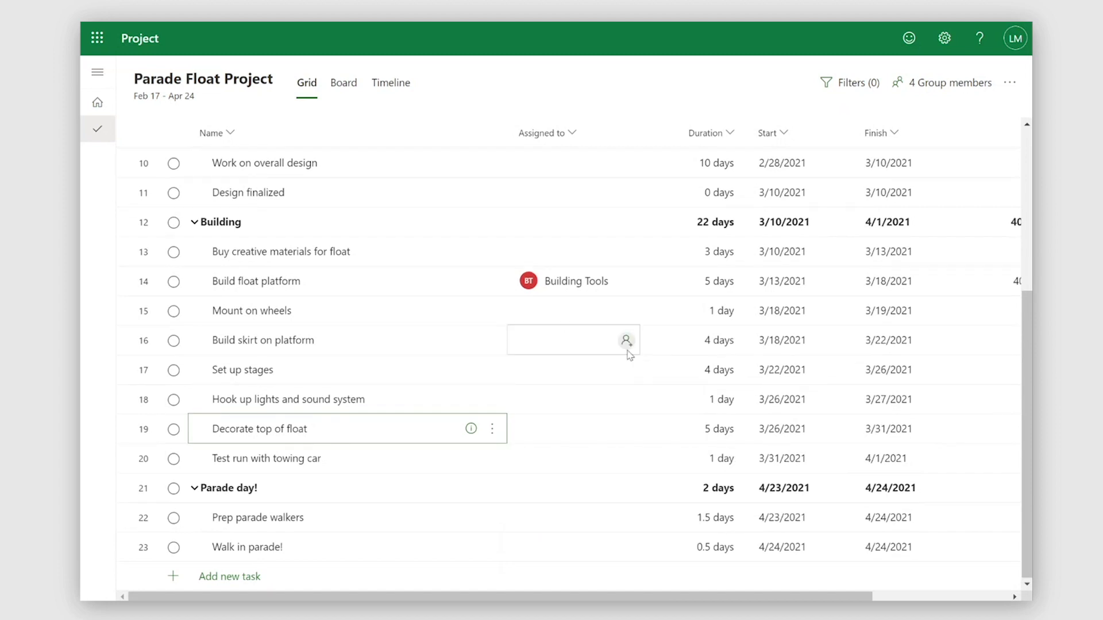
click(627, 340)
key(Down)
key(Down)
key(Return)
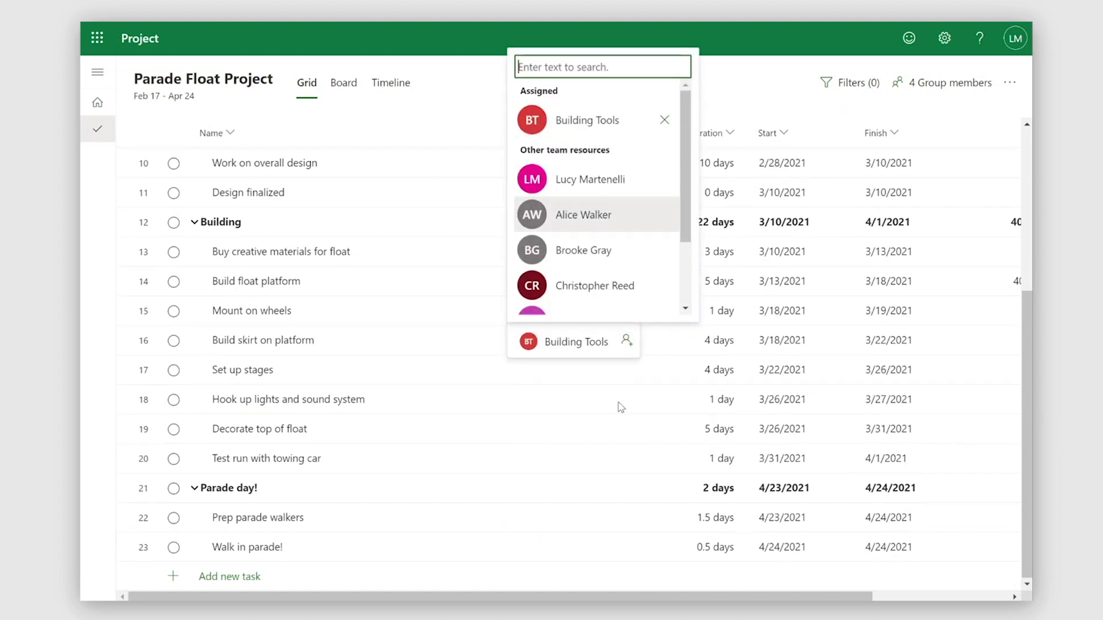
click(370, 459)
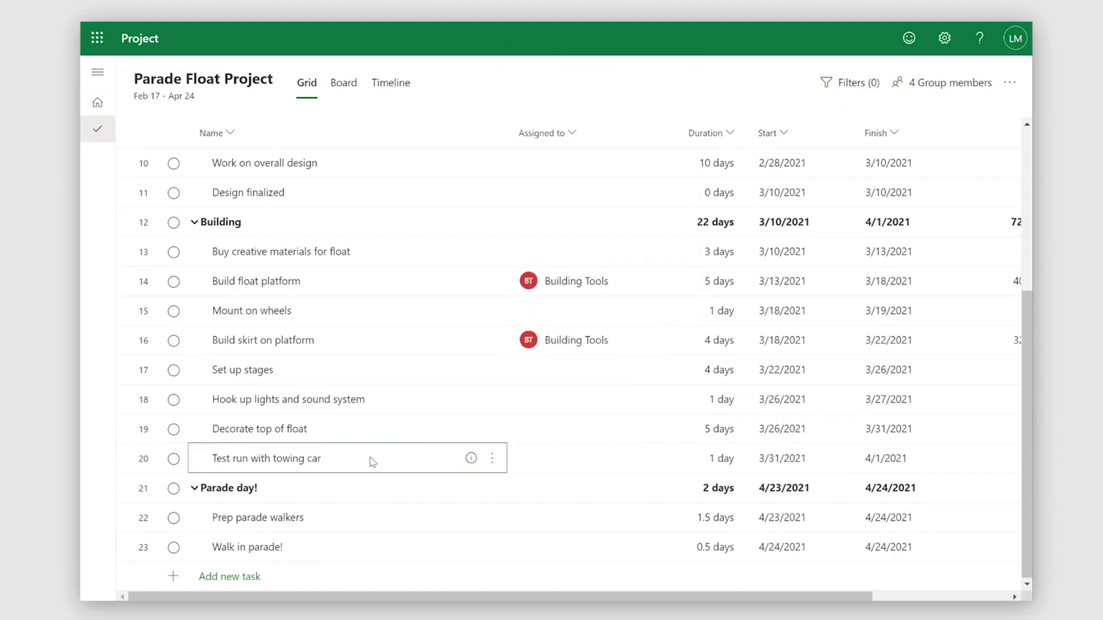
click(400, 526)
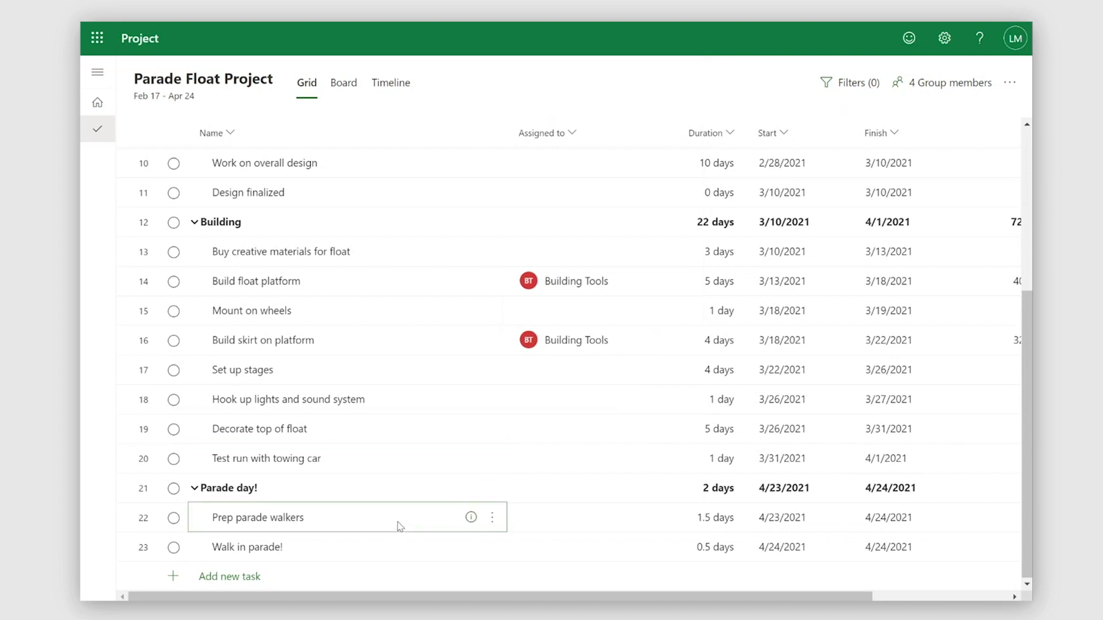
click(624, 519)
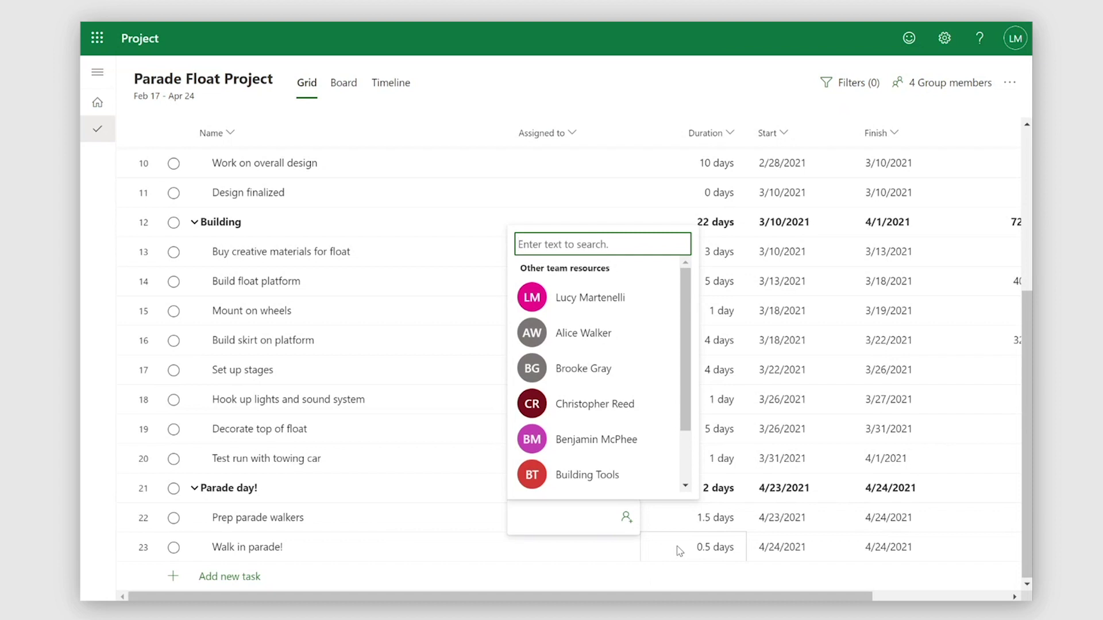
text(christio)
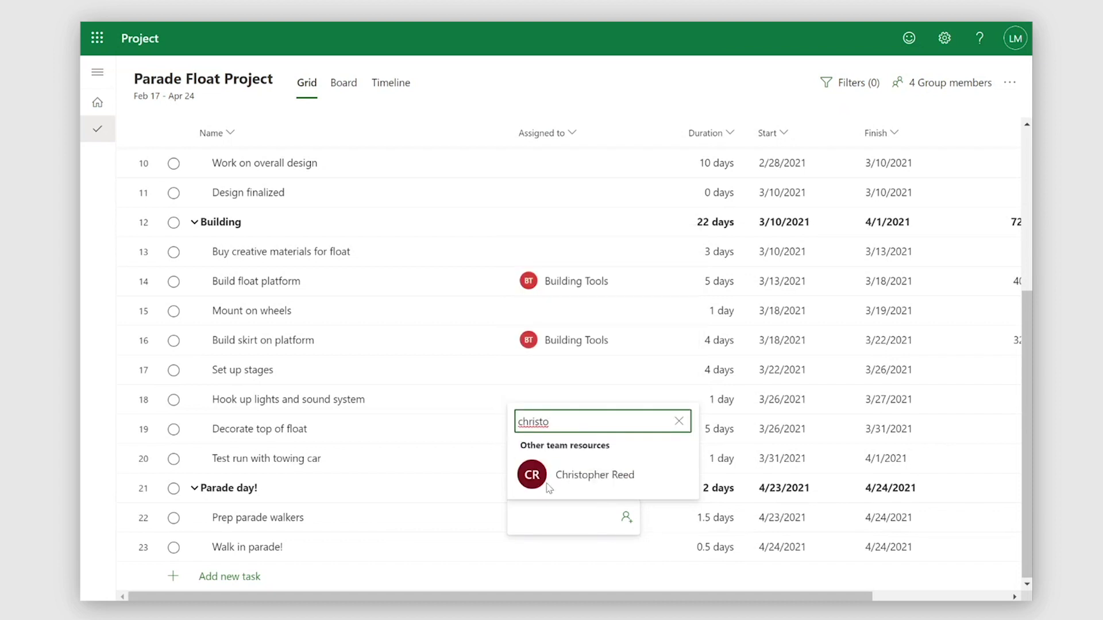
click(610, 476)
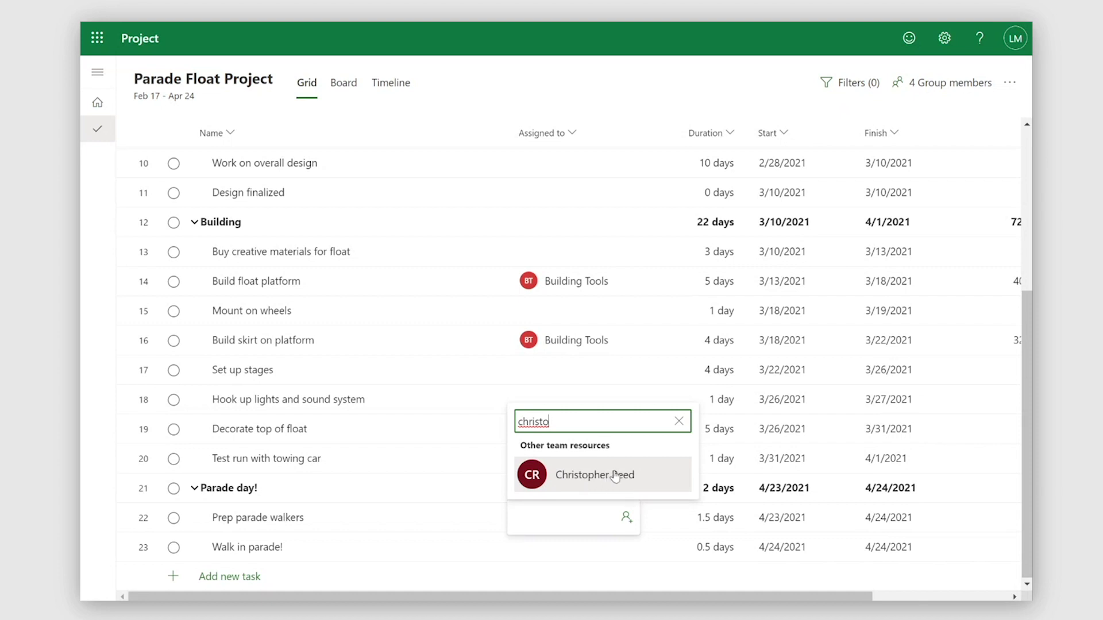
click(360, 555)
click(624, 550)
text(chri)
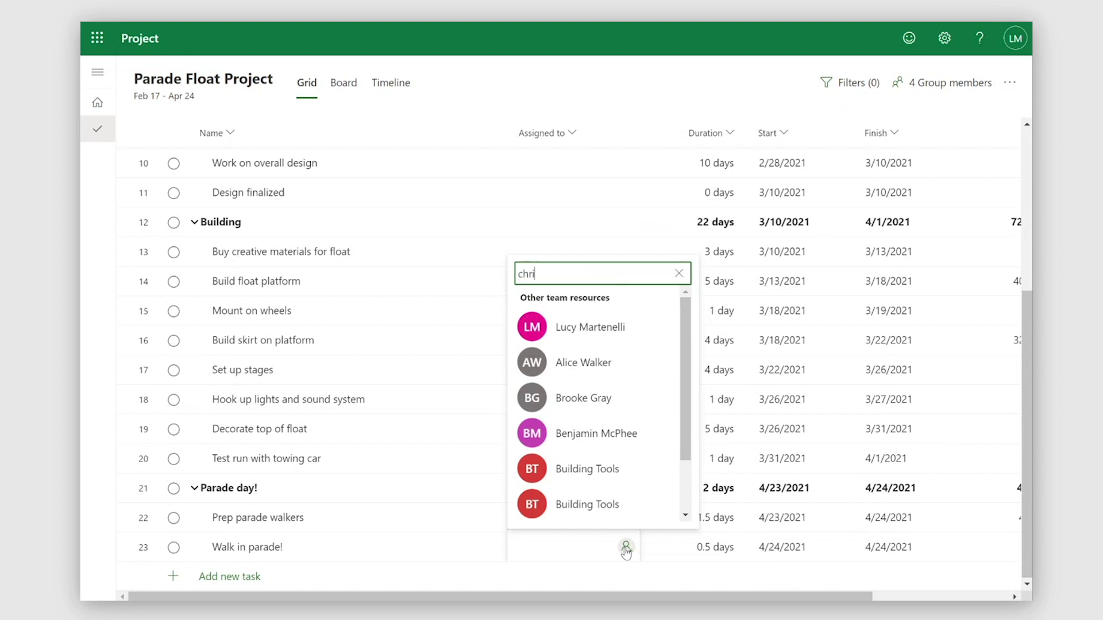
click(634, 510)
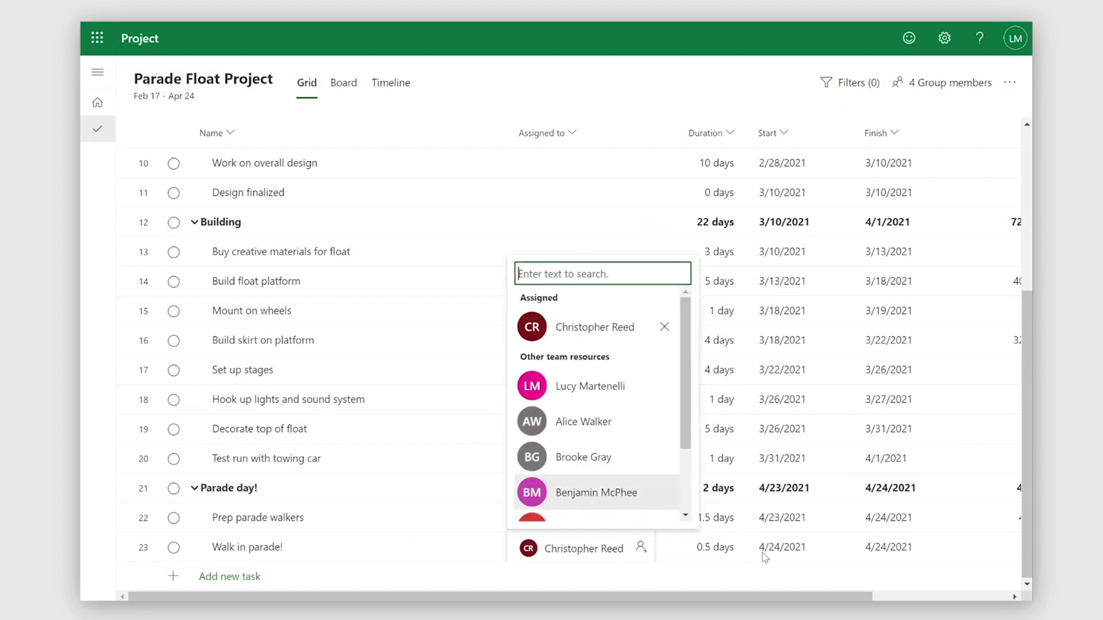
click(716, 559)
drag(652, 596, 702, 591)
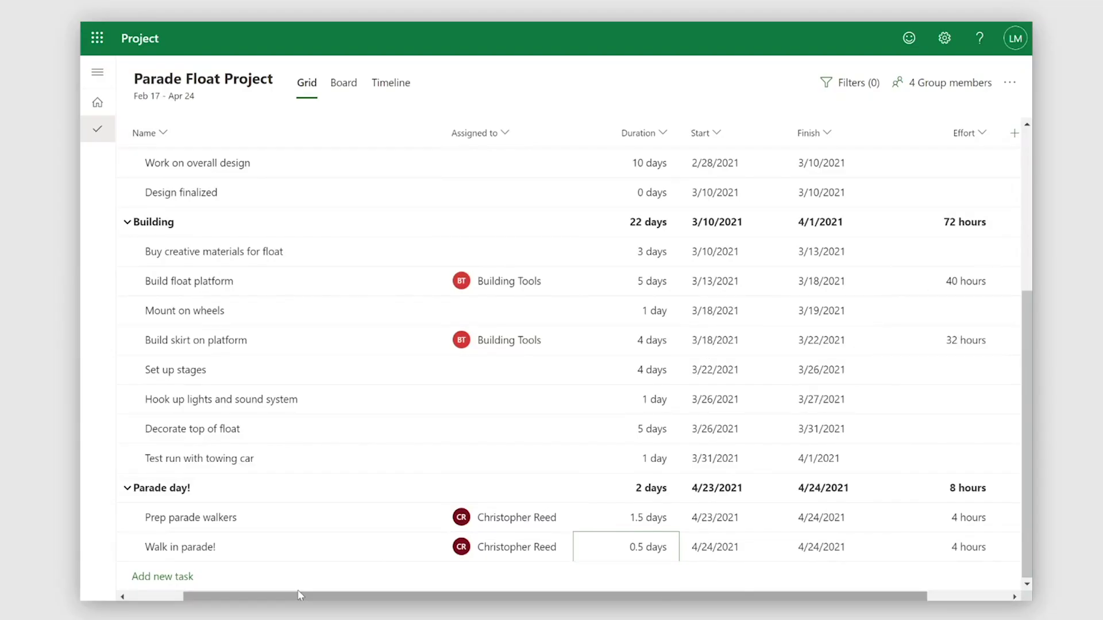
click(560, 311)
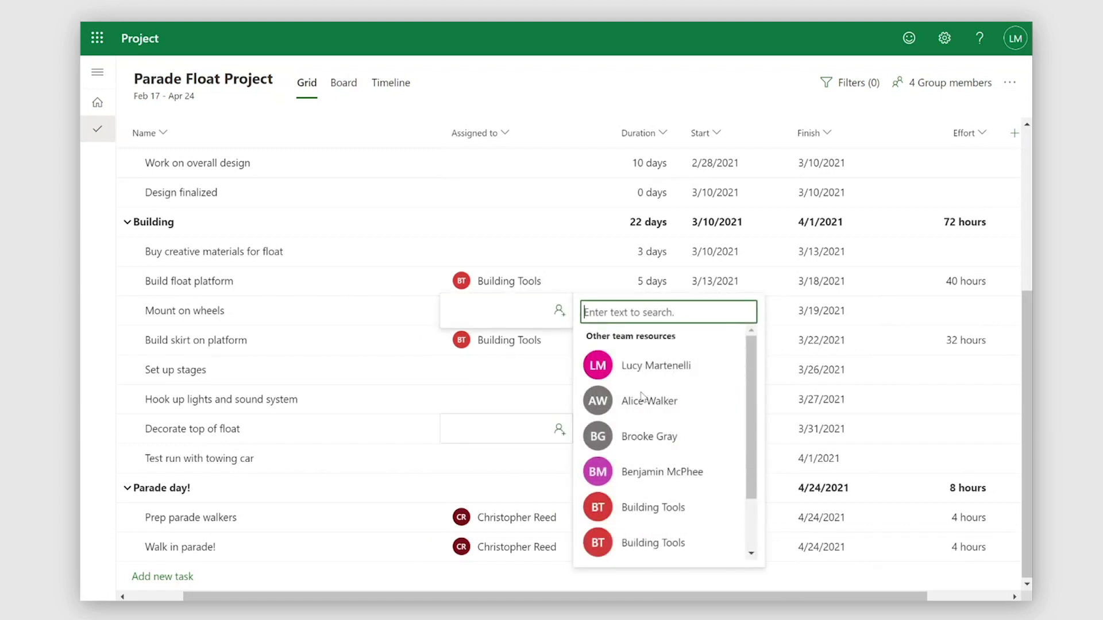
click(612, 454)
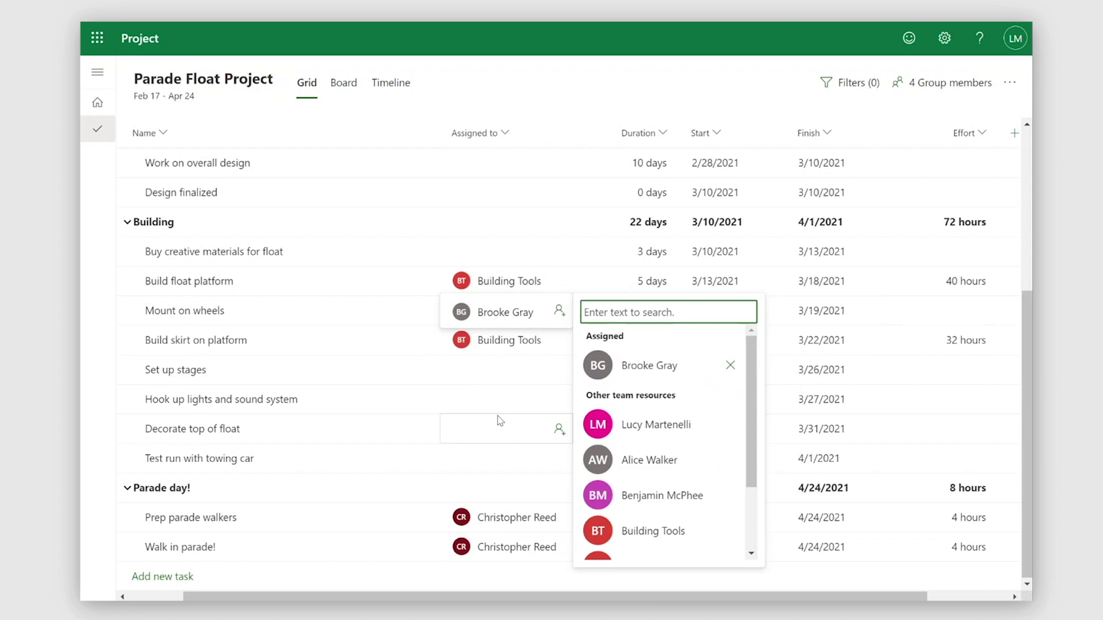
click(539, 395)
click(536, 405)
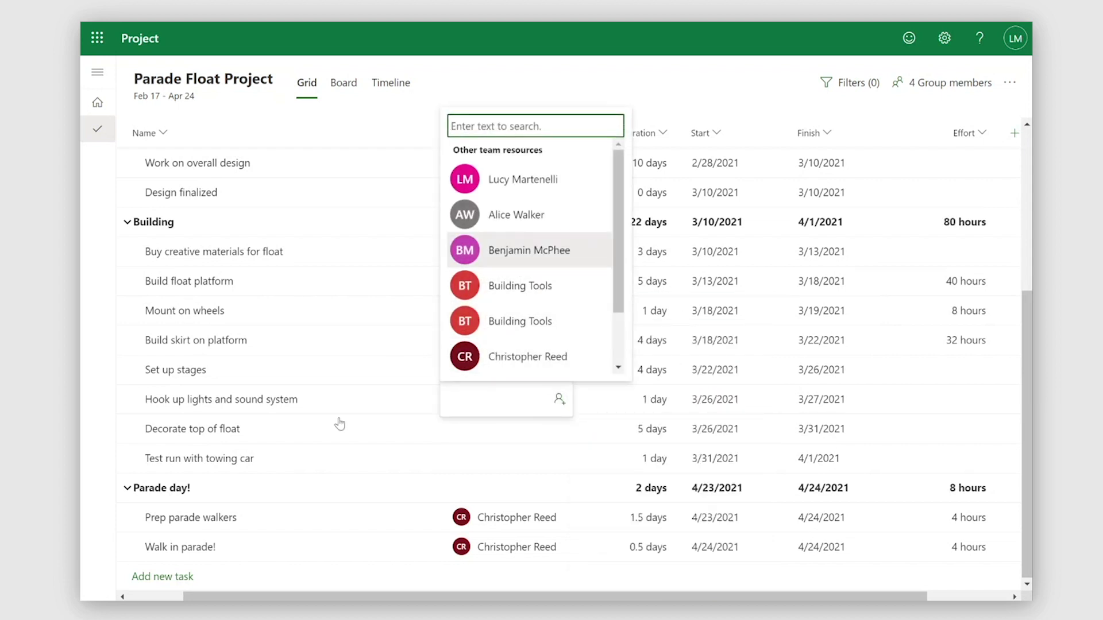
key(Return)
click(339, 440)
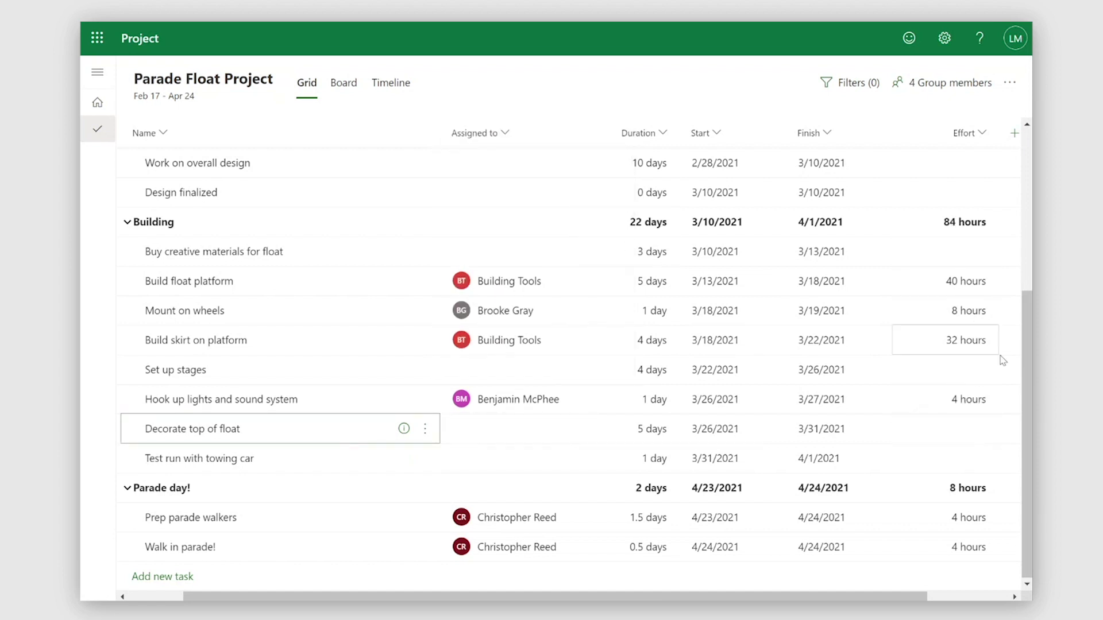
- In Timeline view, change Hook up lights and sound system's start date to March 29
click(406, 83)
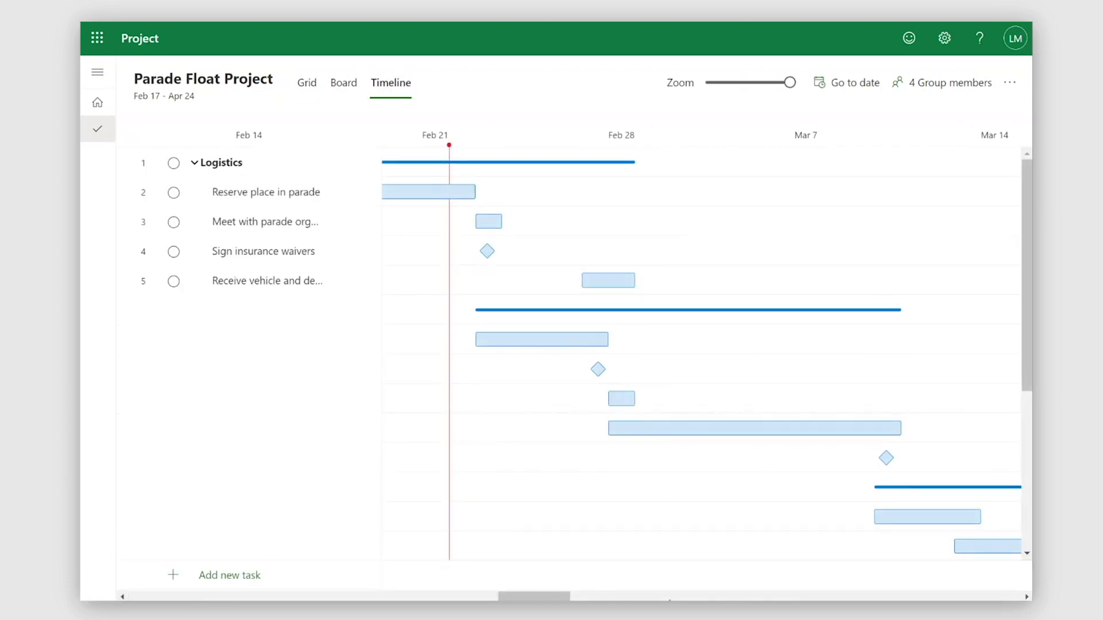
scroll(251, 422, down, 3)
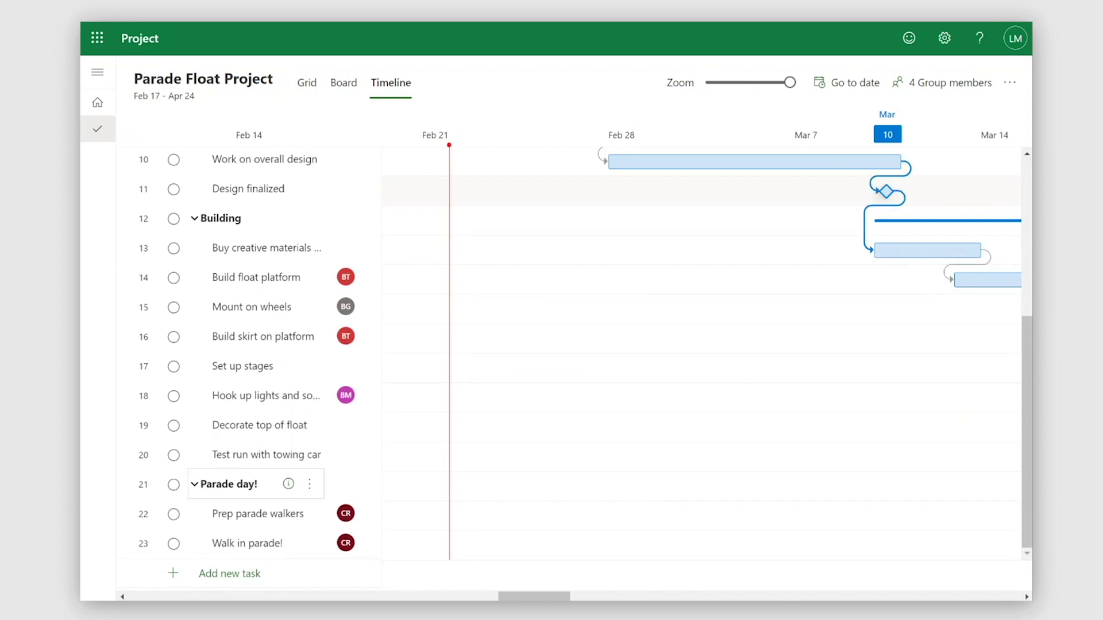
scroll(702, 354, right, 5)
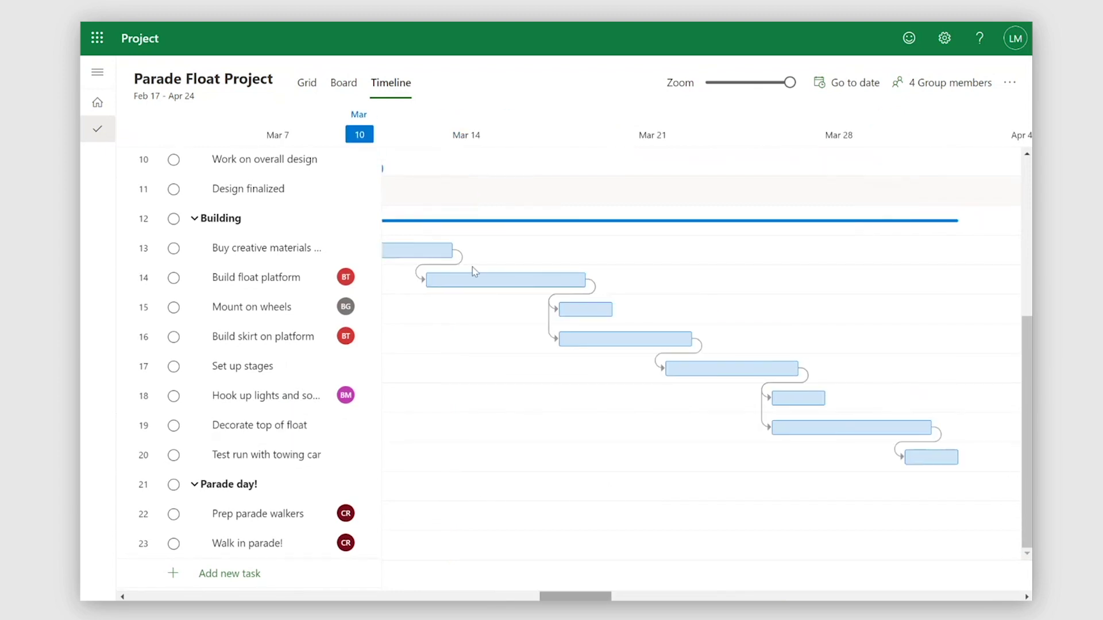
click(290, 397)
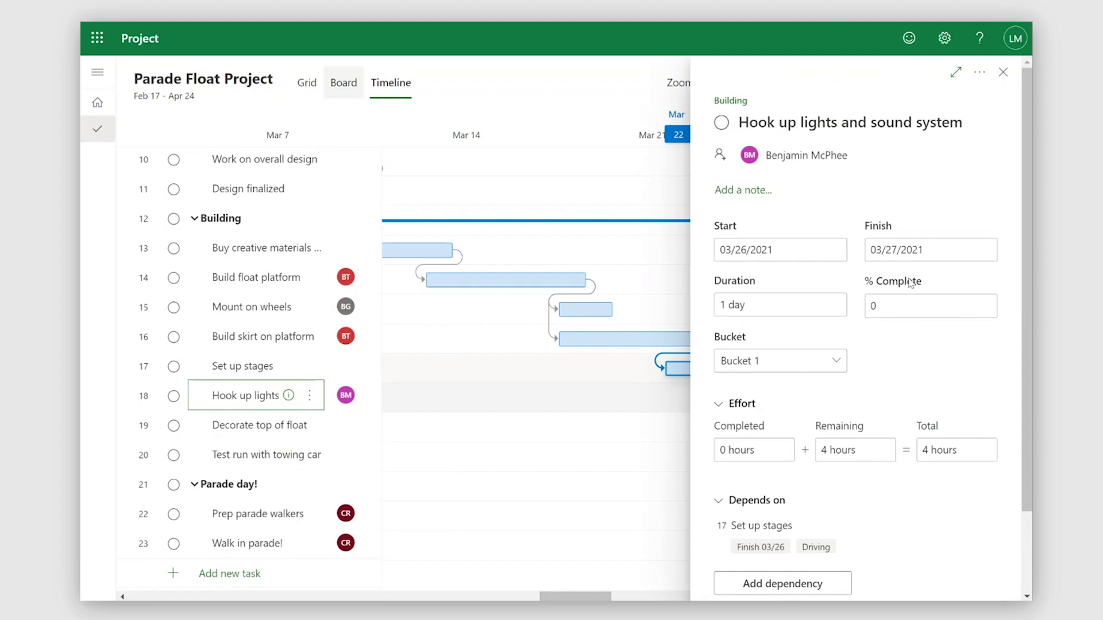
mouse_move(781, 250)
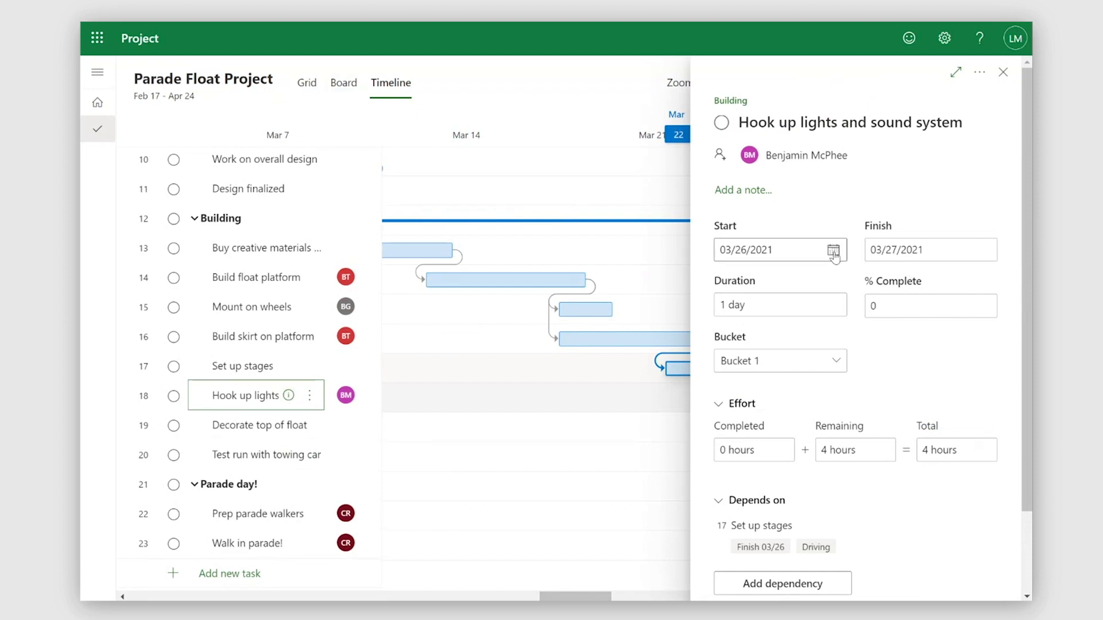
click(834, 251)
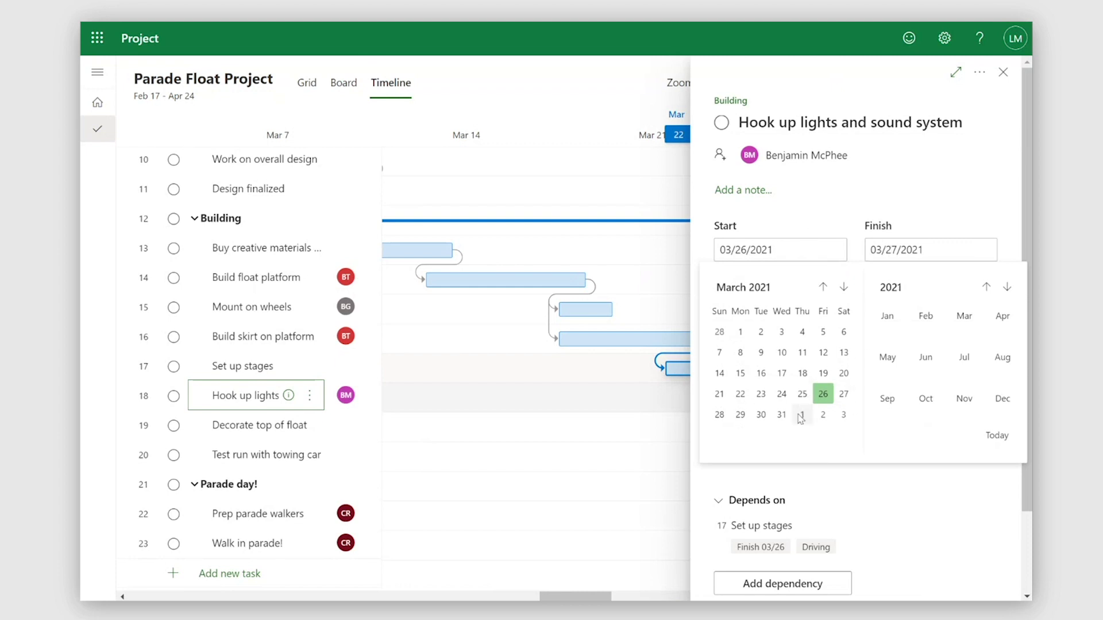
click(740, 416)
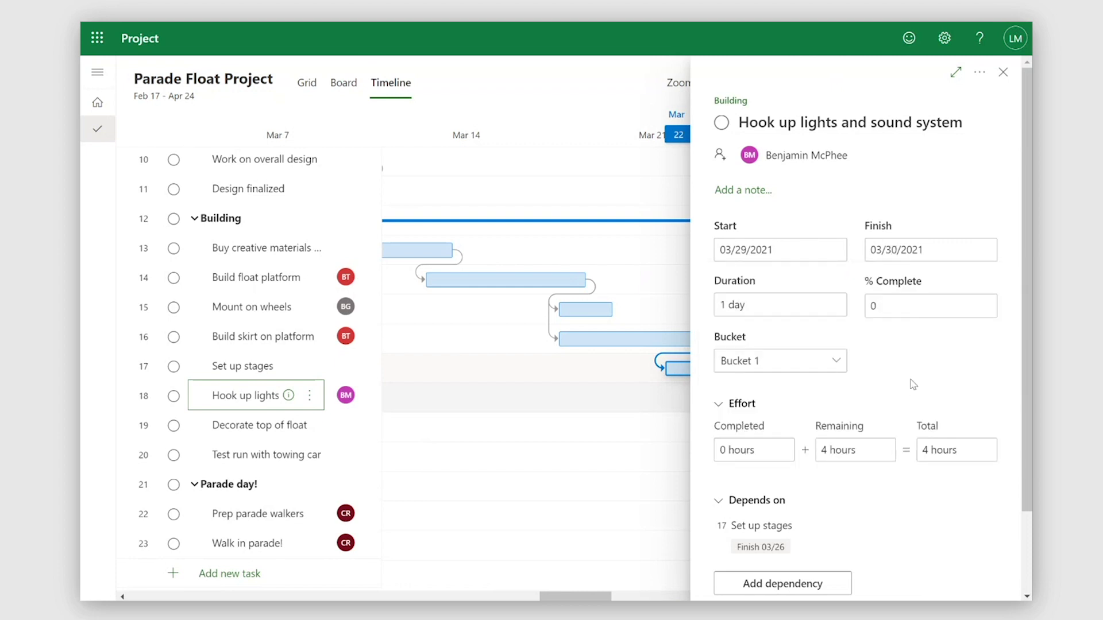
scroll(784, 453, down, 2)
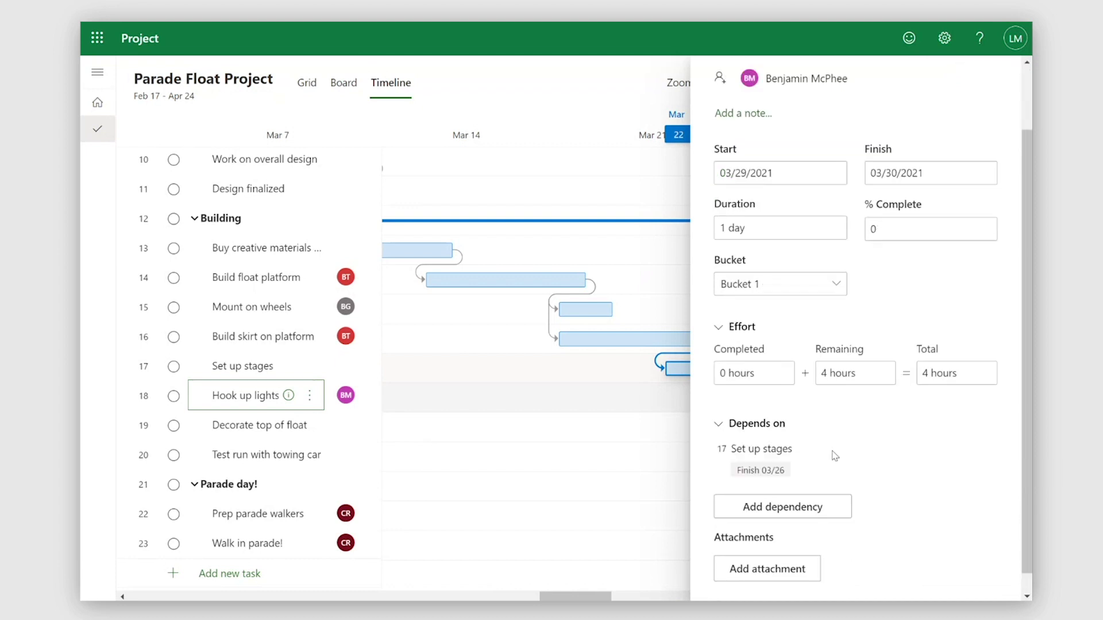
click(833, 153)
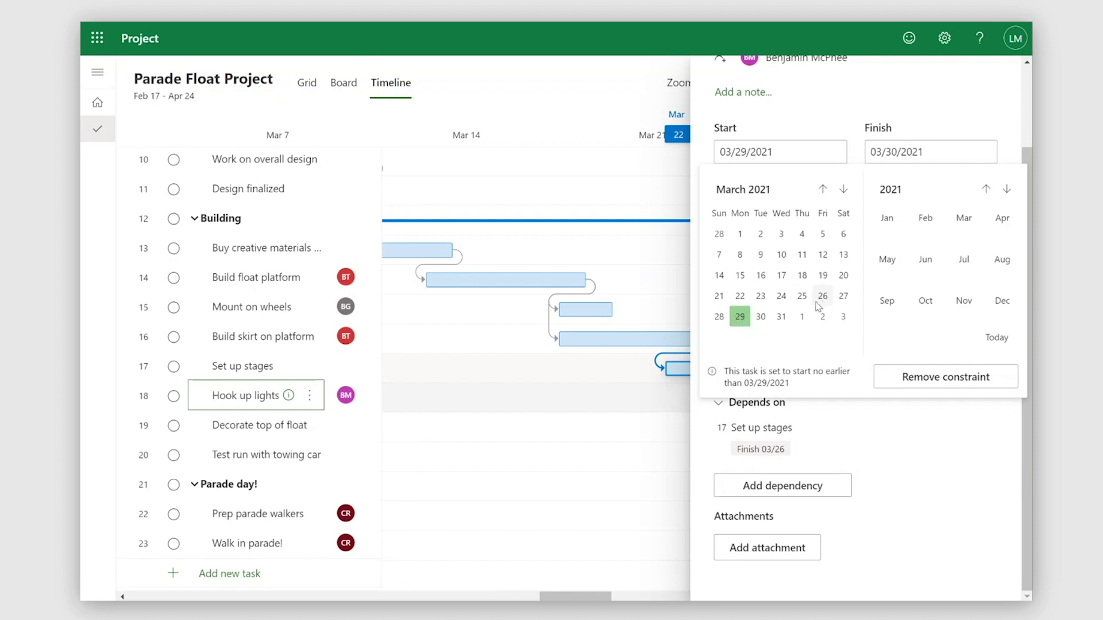
click(912, 464)
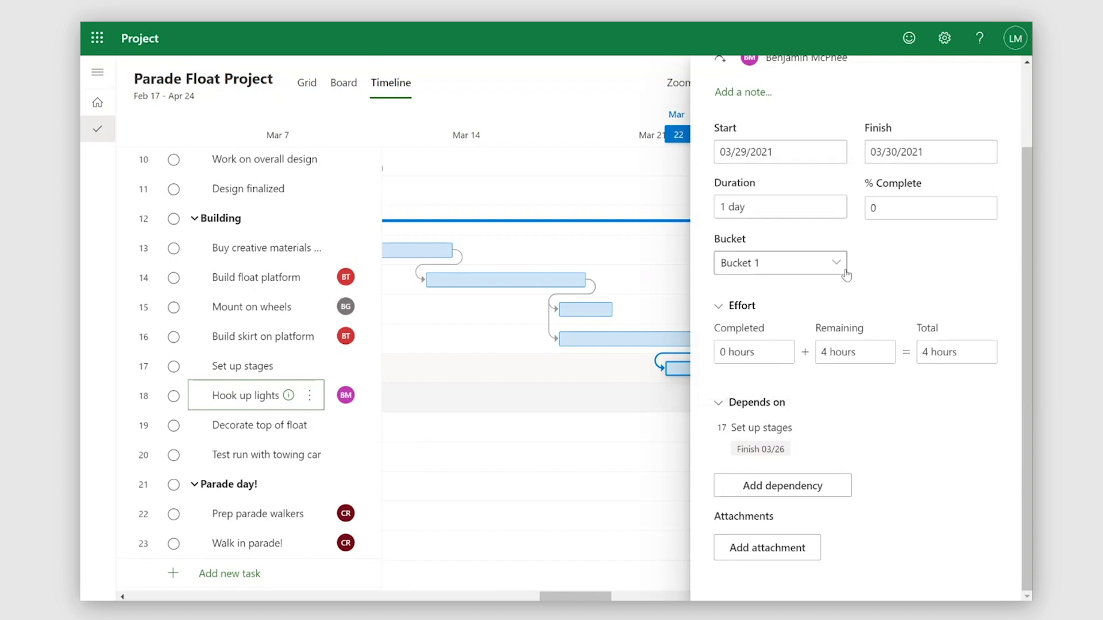
scroll(846, 274, up, 2)
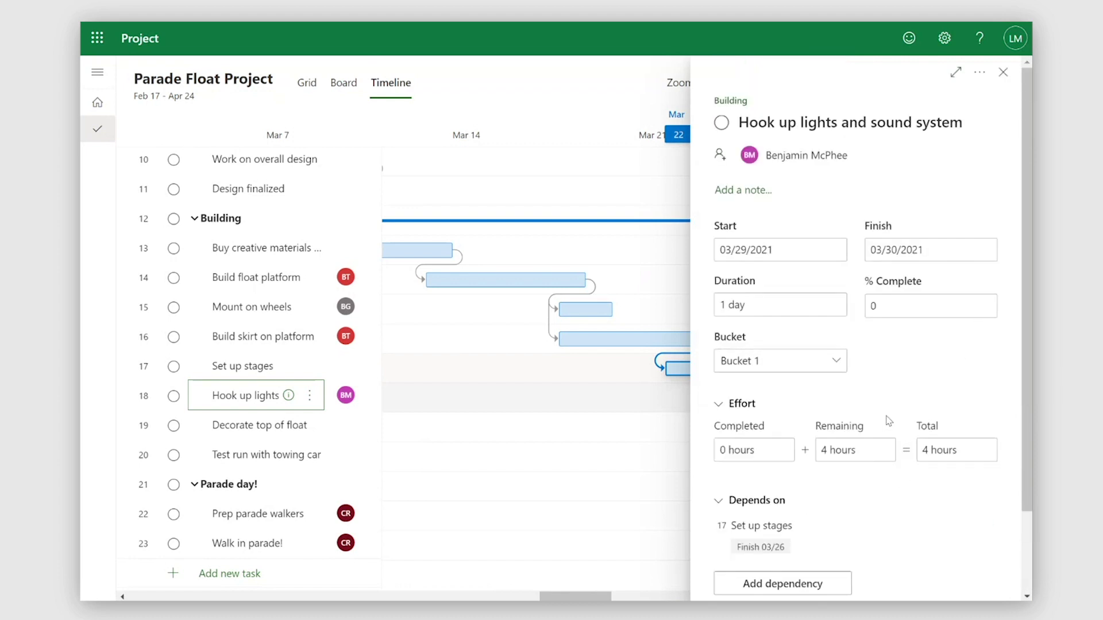
scroll(887, 420, down, 2)
scroll(887, 421, up, 2)
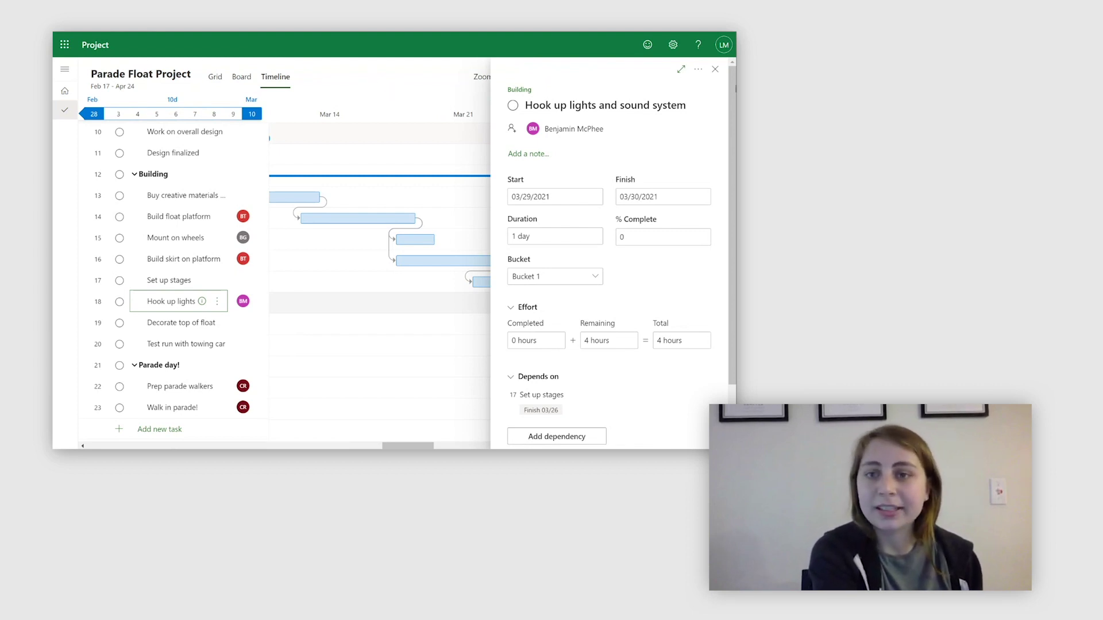
click(714, 69)
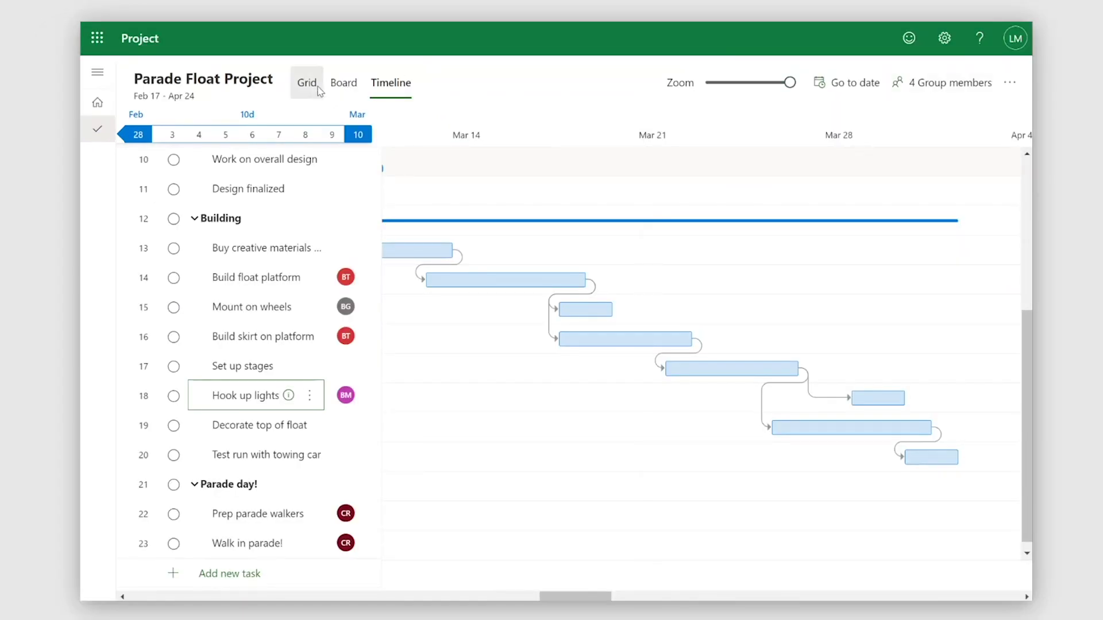
- Switch Parade Float Project back to the Grid view to list tasks with assignees and dates
click(307, 83)
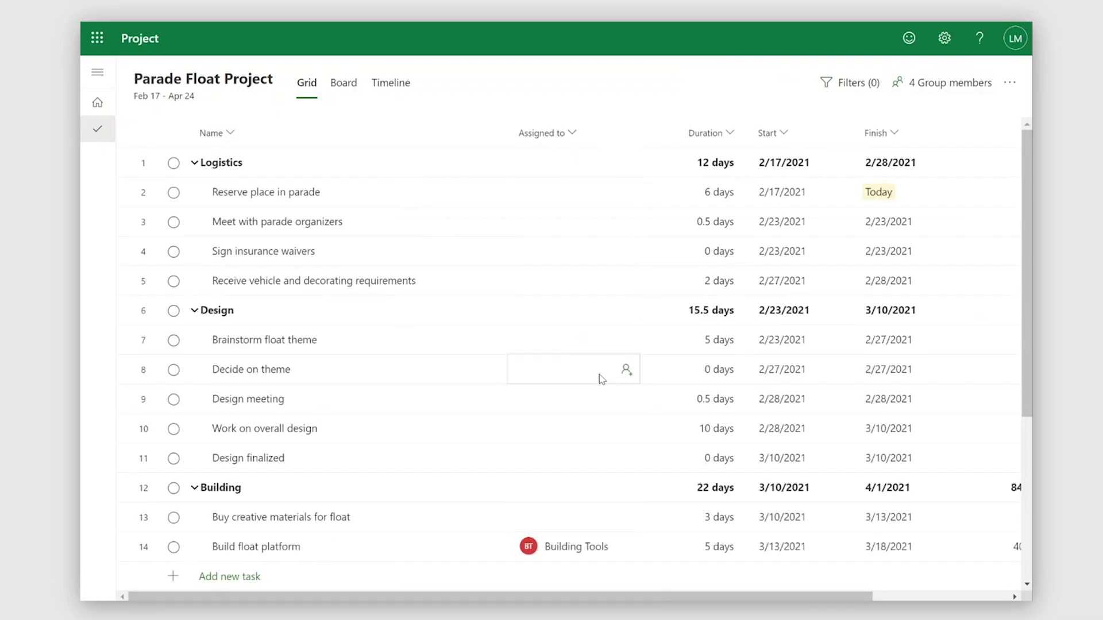
scroll(492, 311, down, 3)
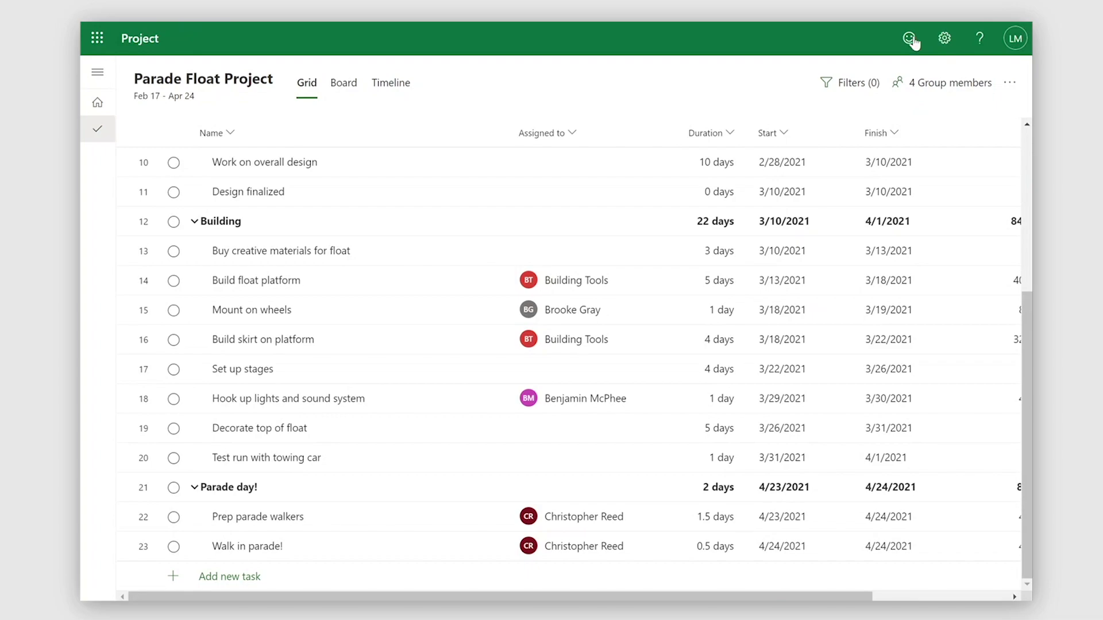
- Start a positive 'I like something' feedback form from the smiley icon
click(910, 39)
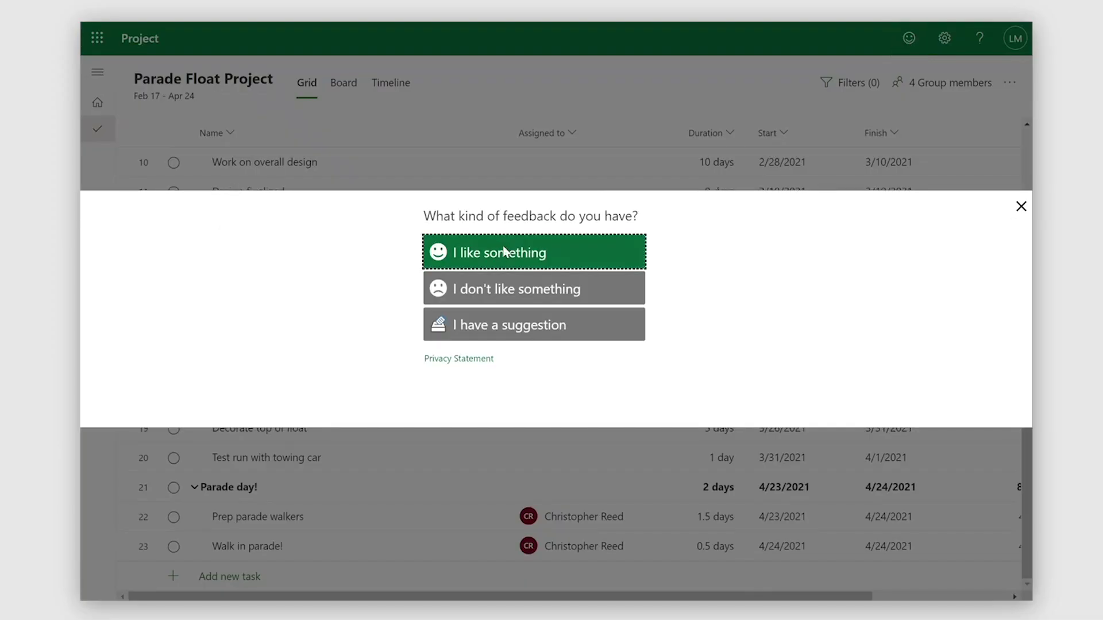
click(504, 251)
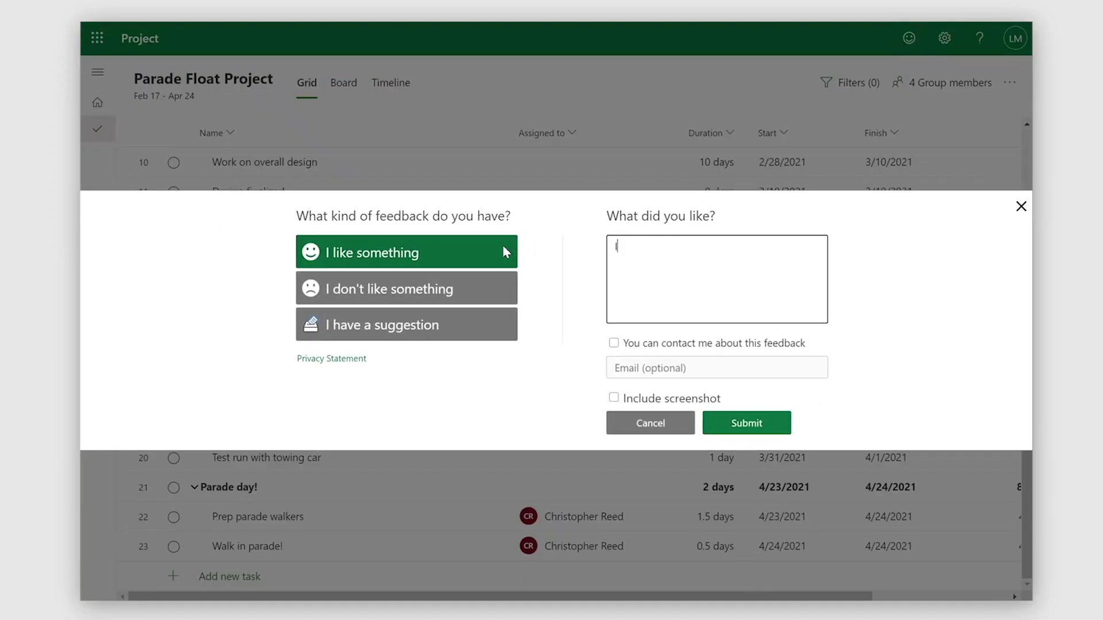
text(I love resource)
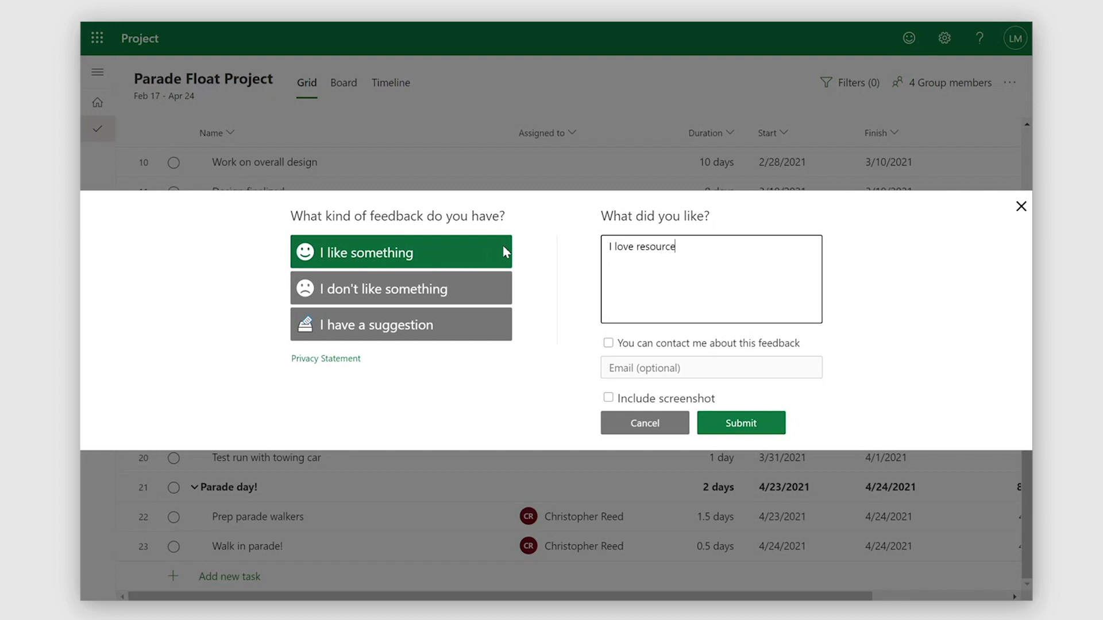
text(s!)
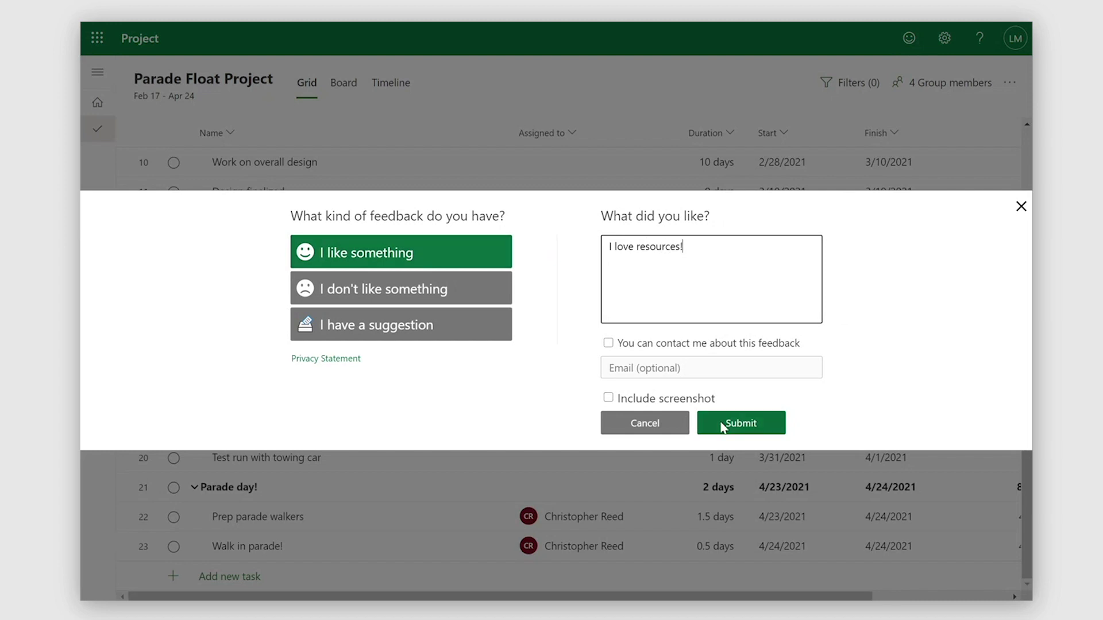